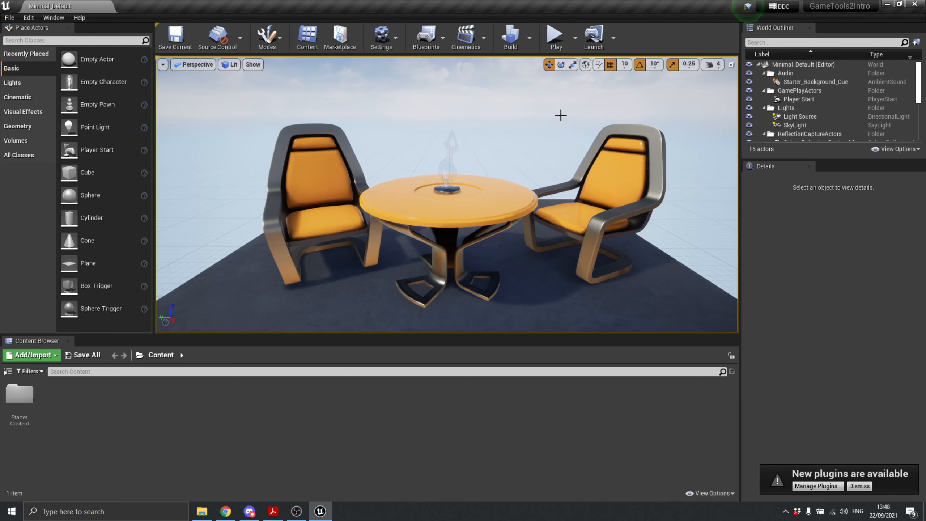
# Show the frames-per-second counter in the perspective viewport.
pyautogui.click(164, 64)
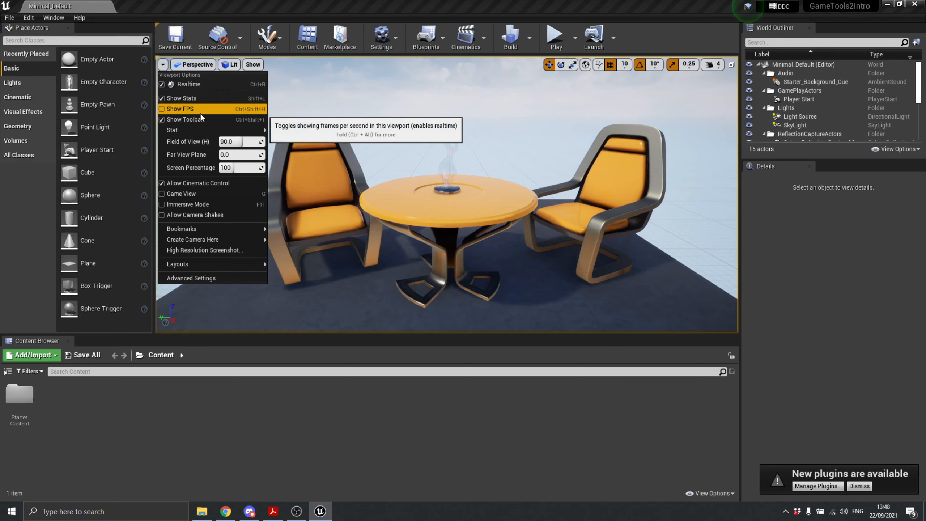
pyautogui.click(185, 110)
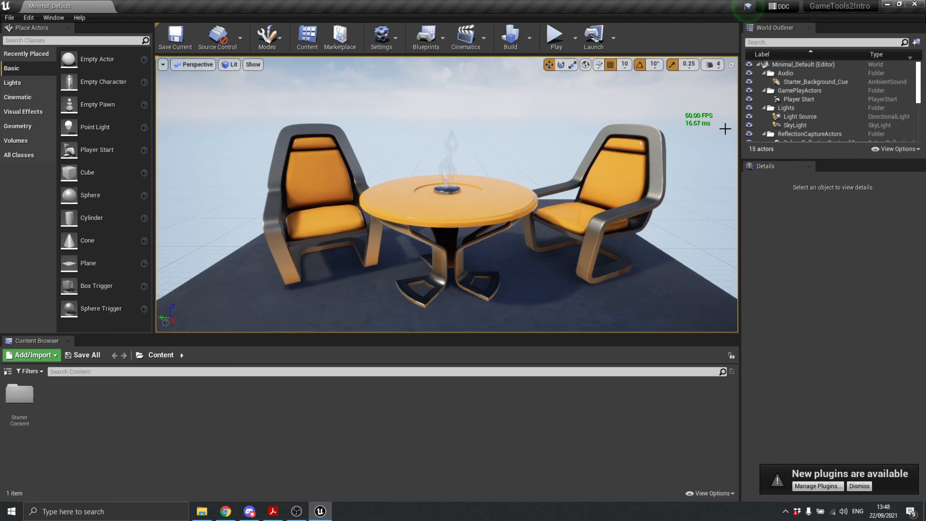
# Switch the viewport to the evenly divided four-pane layout and enlarge both the Top view pane and the whole viewport area.
pyautogui.click(163, 64)
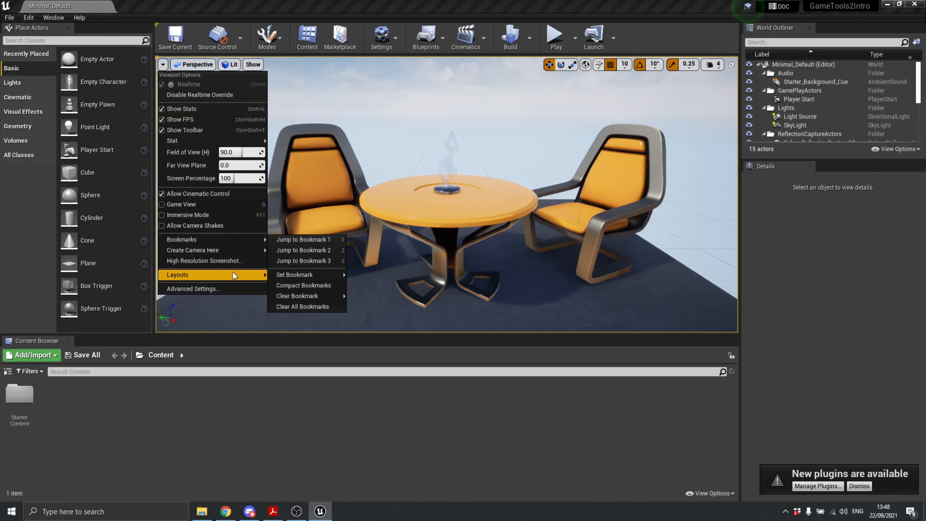
pyautogui.moveTo(233, 277)
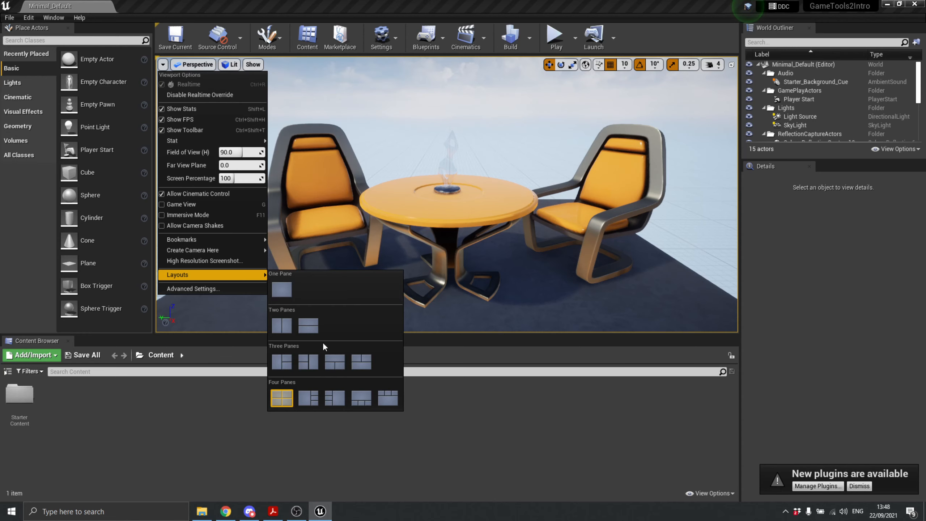
pyautogui.click(283, 399)
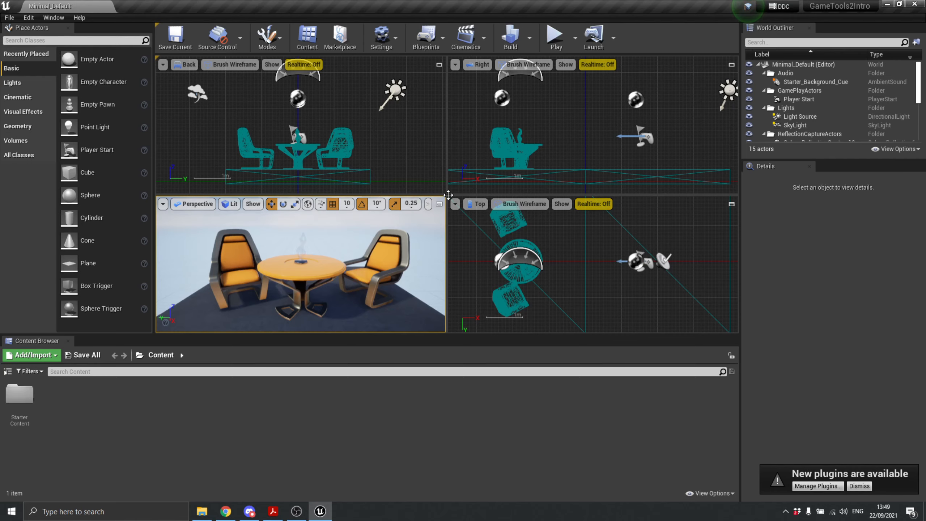
pyautogui.moveTo(447, 194); pyautogui.dragTo(227, 137)
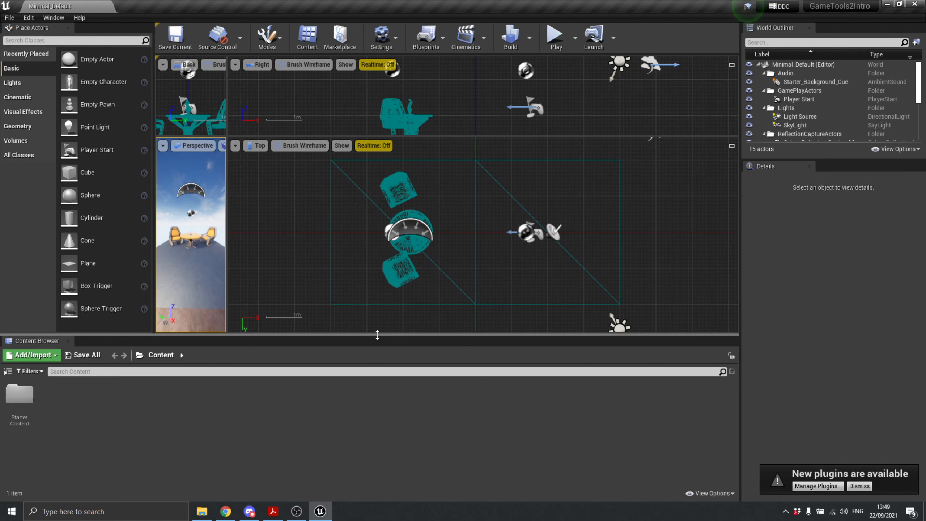
pyautogui.moveTo(377, 335); pyautogui.dragTo(382, 419)
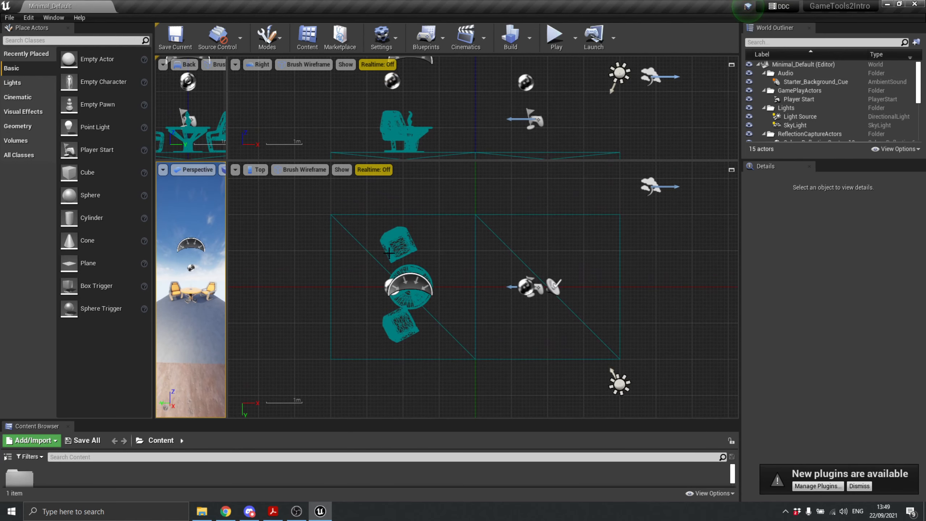
# Move the chair on the +Y side of the table to about X -330, Y -45 in the Top view.
pyautogui.click(405, 263)
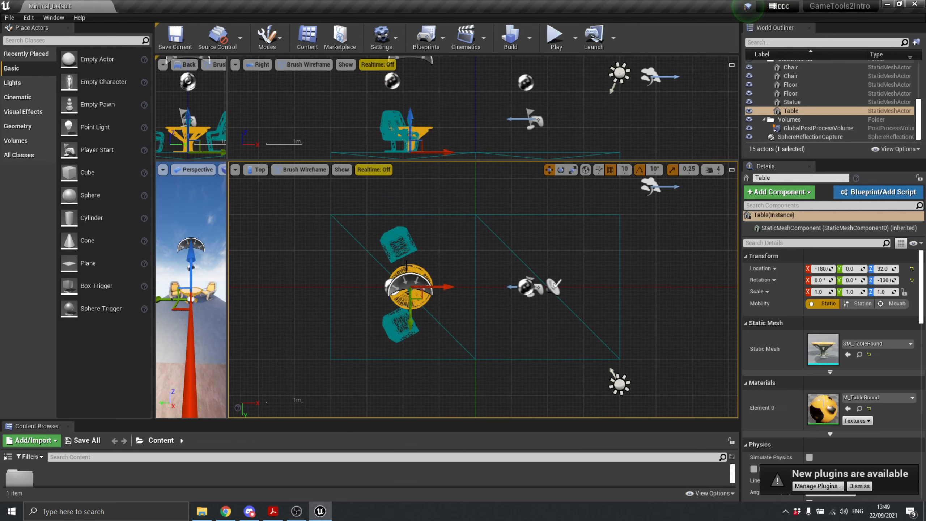
pyautogui.click(398, 325)
pyautogui.moveTo(398, 325); pyautogui.dragTo(366, 278)
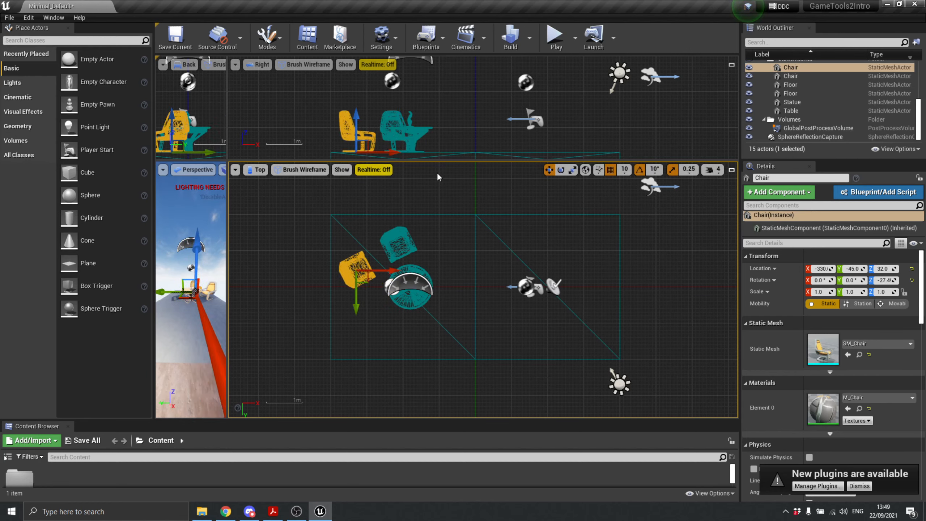
# Tip the selected chair over by about 90 degrees with the Rotate tool in the Right view.
pyautogui.press('e')
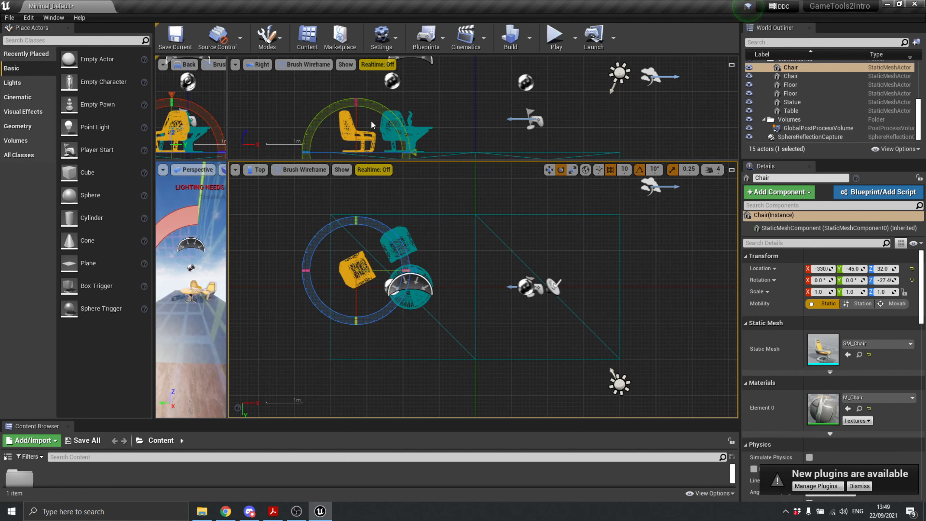
pyautogui.press('w')
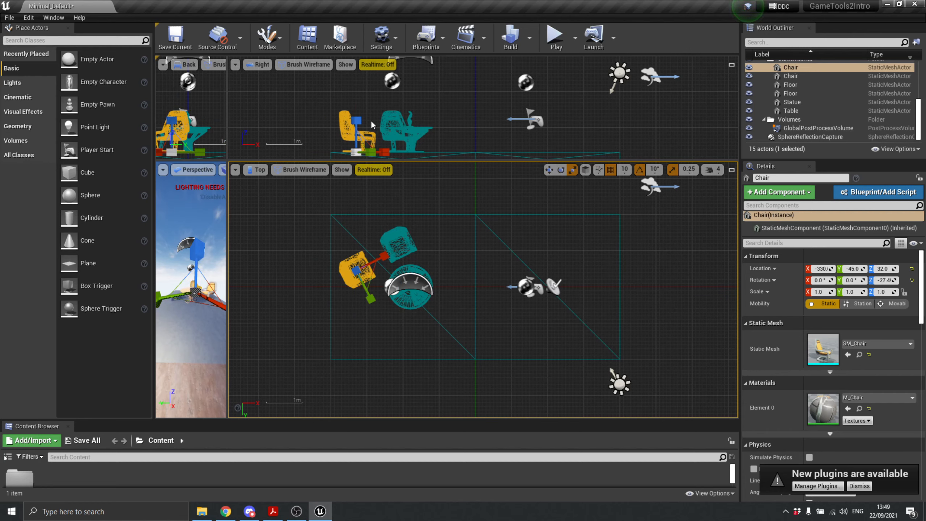
pyautogui.press('e')
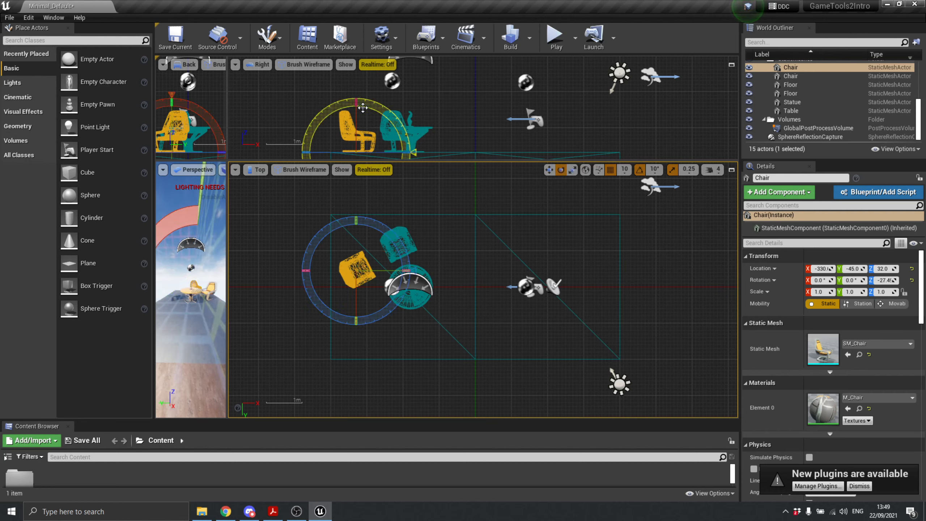
pyautogui.moveTo(368, 105); pyautogui.dragTo(407, 127)
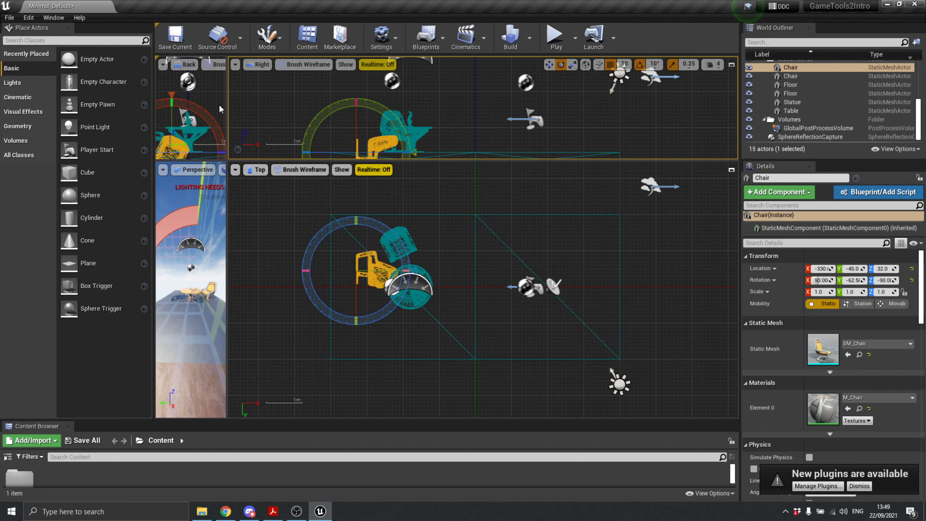
# Resize the four panes to roughly equal sizes and rotate the chair about 60 degrees in the Back view.
pyautogui.moveTo(230, 166); pyautogui.dragTo(454, 220)
pyautogui.moveTo(294, 133); pyautogui.dragTo(329, 140)
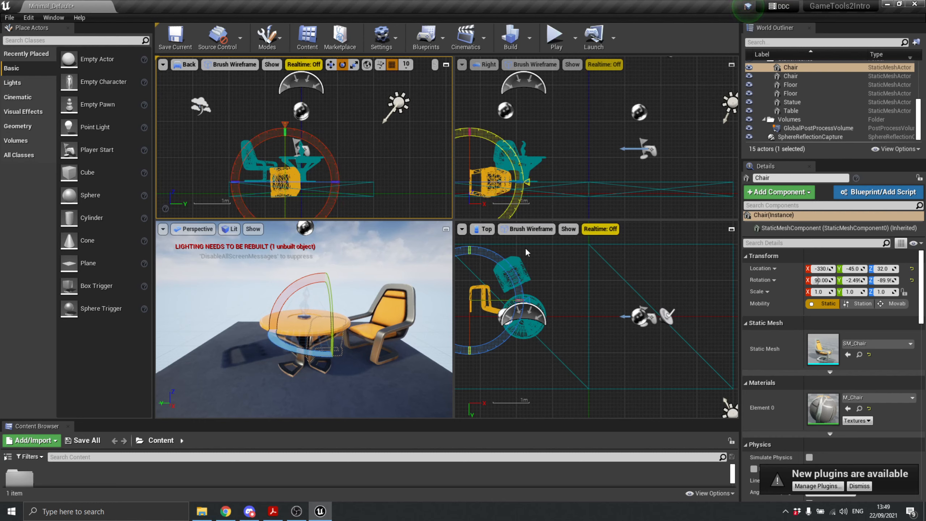
# Move the chair to about X -300, Y 105 in the Top view and rotate it there by about 30 degrees.
pyautogui.moveTo(500, 288); pyautogui.dragTo(535, 289, button='middle')
pyautogui.press('w')
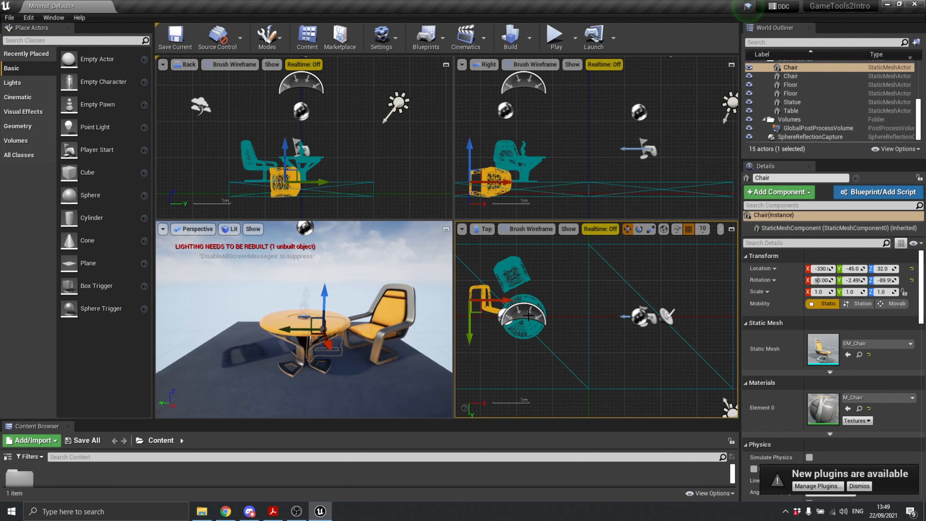
pyautogui.moveTo(478, 311); pyautogui.dragTo(532, 364)
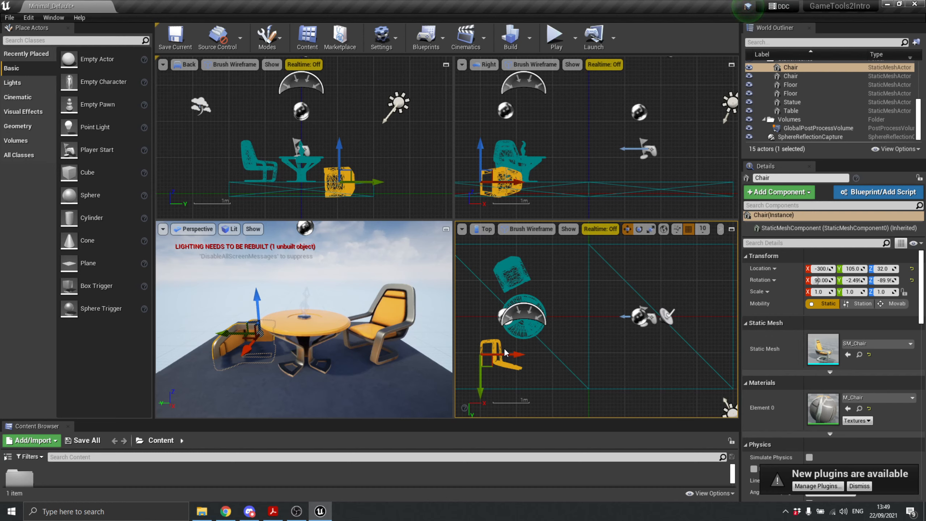
pyautogui.press('e')
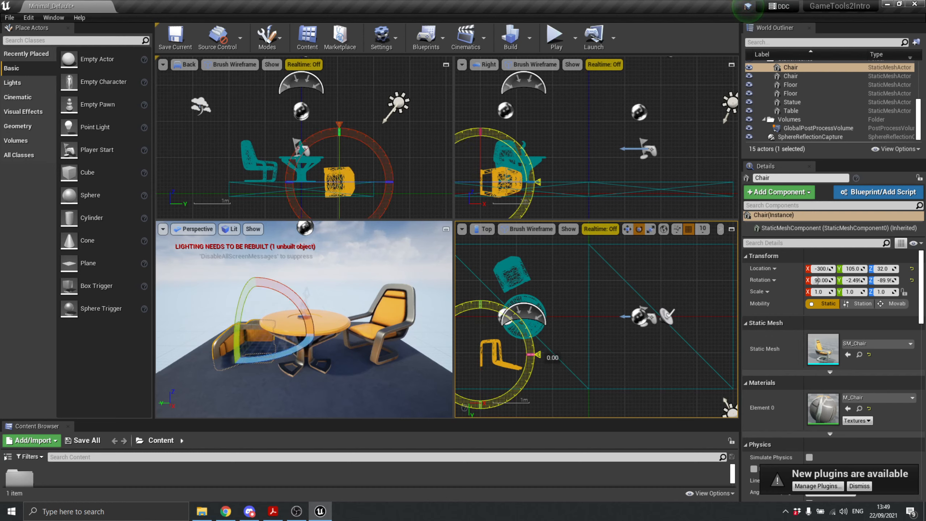
pyautogui.moveTo(532, 365); pyautogui.dragTo(525, 385)
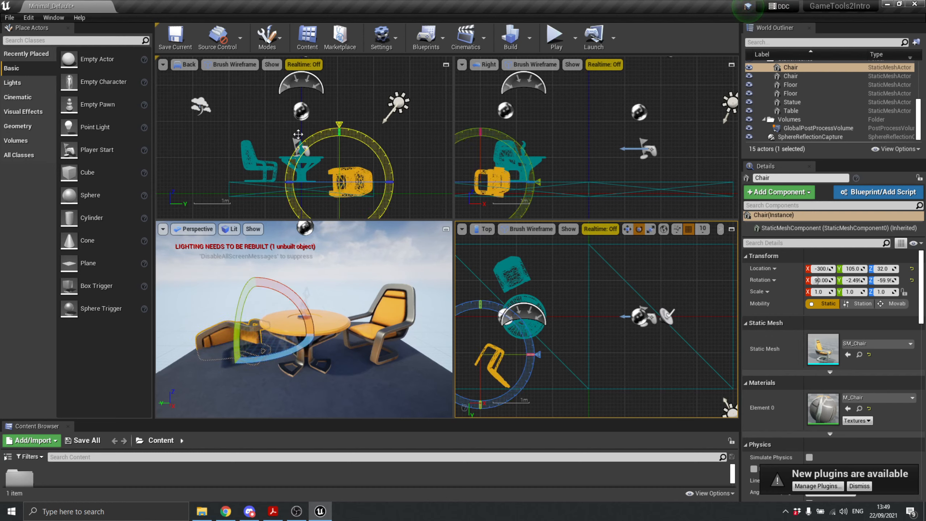
# Raise the chair to Z 72 in the Right view and move it to about X -340, Y 25 in the Top view.
pyautogui.click(559, 144)
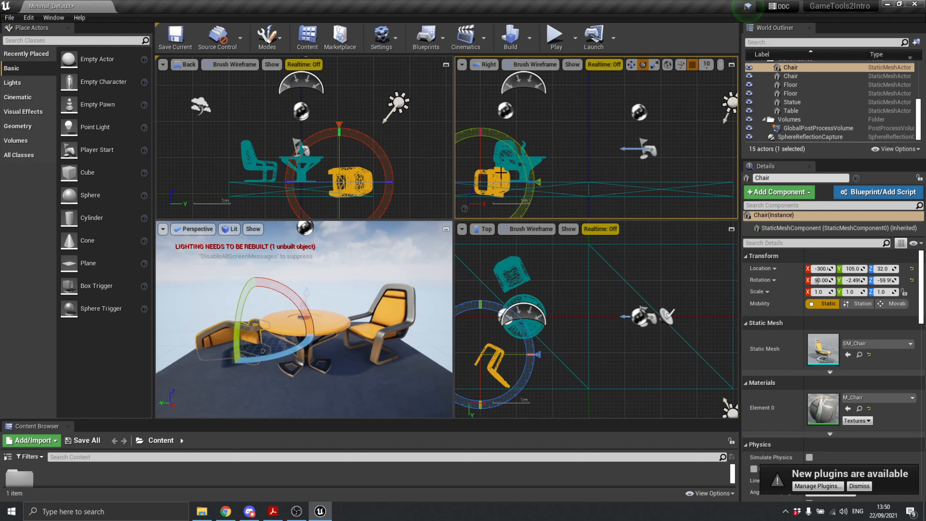
pyautogui.press('w')
pyautogui.moveTo(483, 148); pyautogui.dragTo(482, 133)
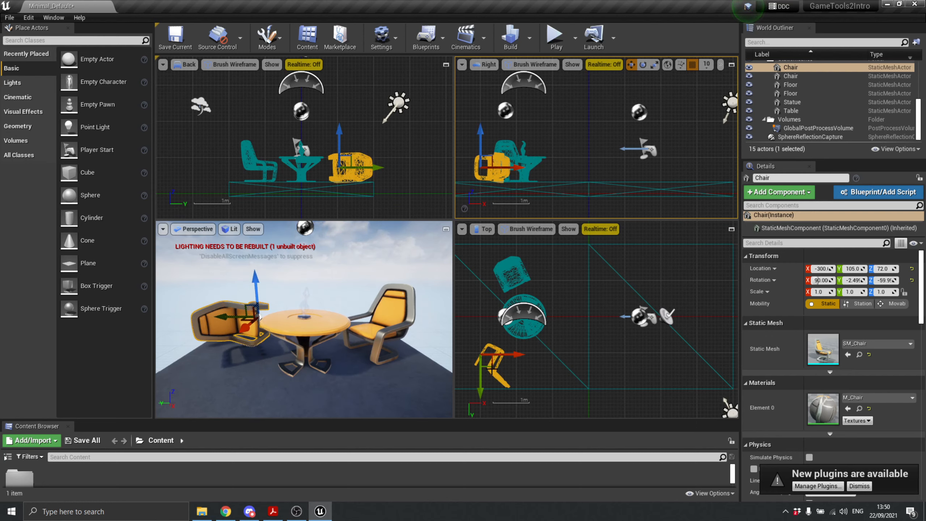
pyautogui.moveTo(492, 365); pyautogui.dragTo(481, 333)
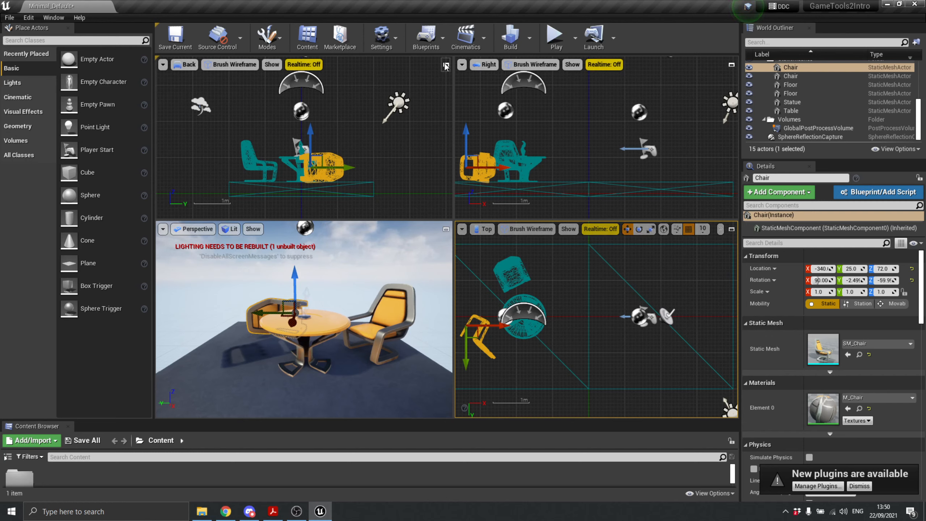
# Maximize the Perspective pane and look at the scene in the Top and Front orthographic views before returning to Perspective.
pyautogui.click(445, 228)
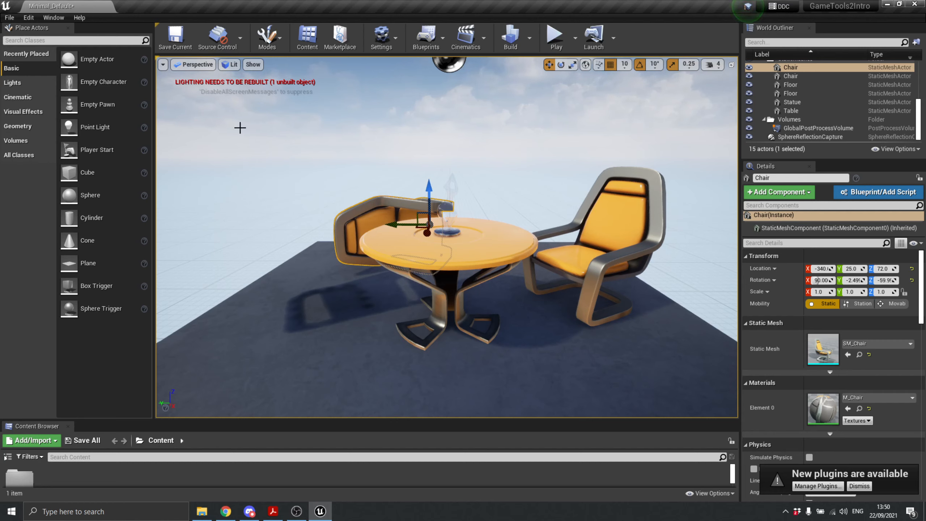
pyautogui.click(190, 66)
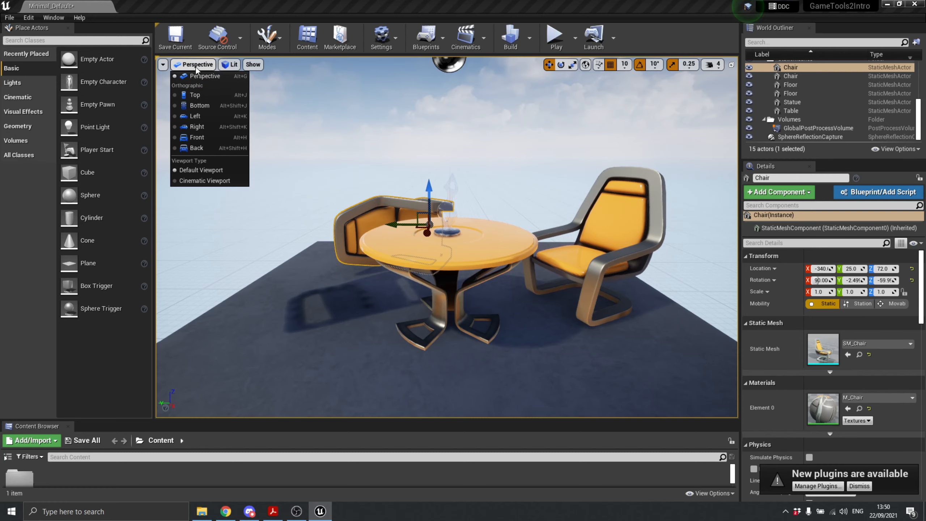
pyautogui.click(197, 94)
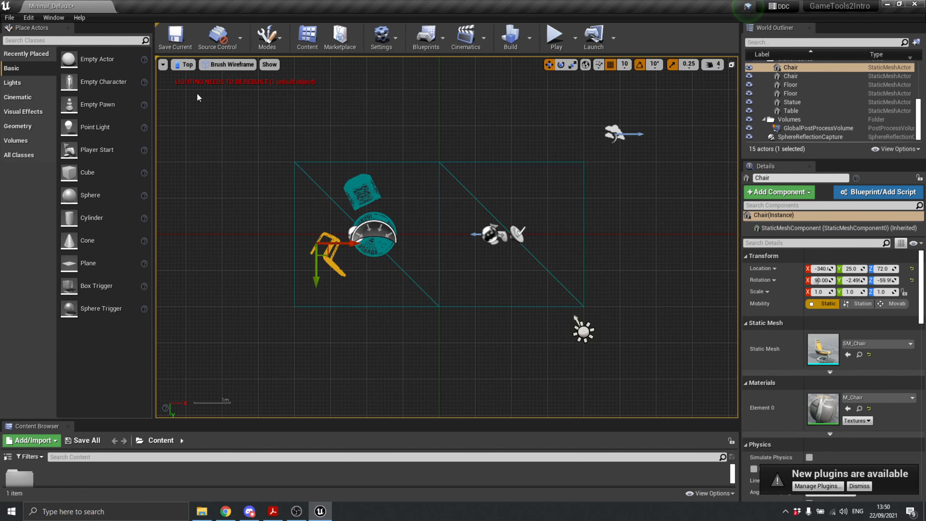
pyautogui.click(189, 67)
pyautogui.click(211, 141)
pyautogui.click(184, 66)
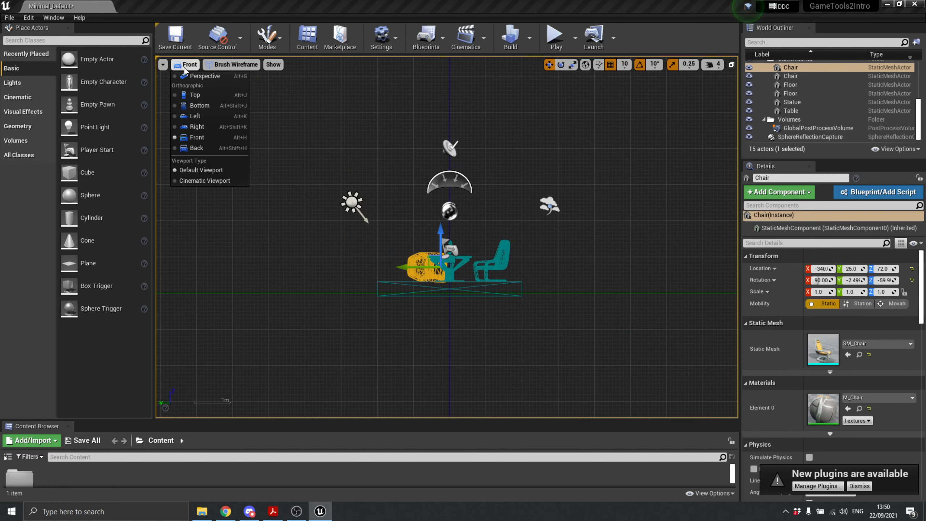
pyautogui.click(201, 77)
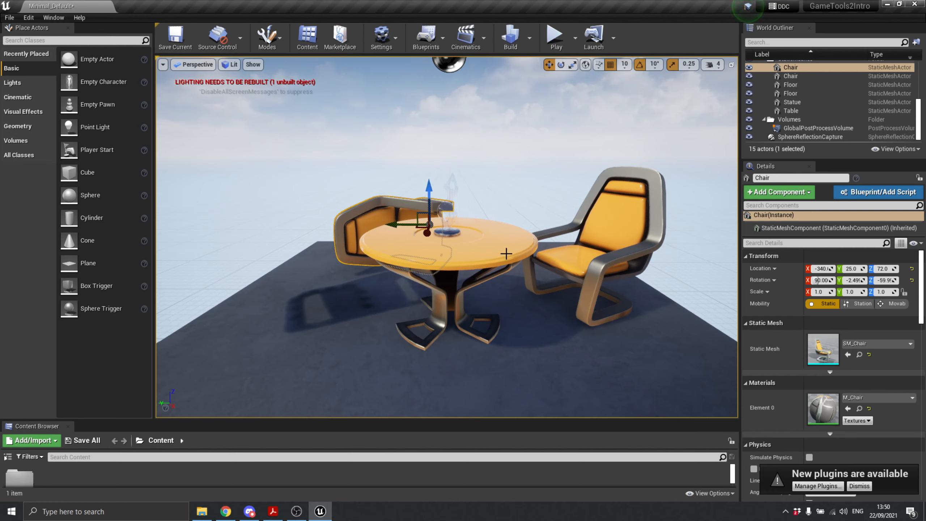
# View the scene in the Unlit and Brush Wireframe view modes.
pyautogui.click(230, 66)
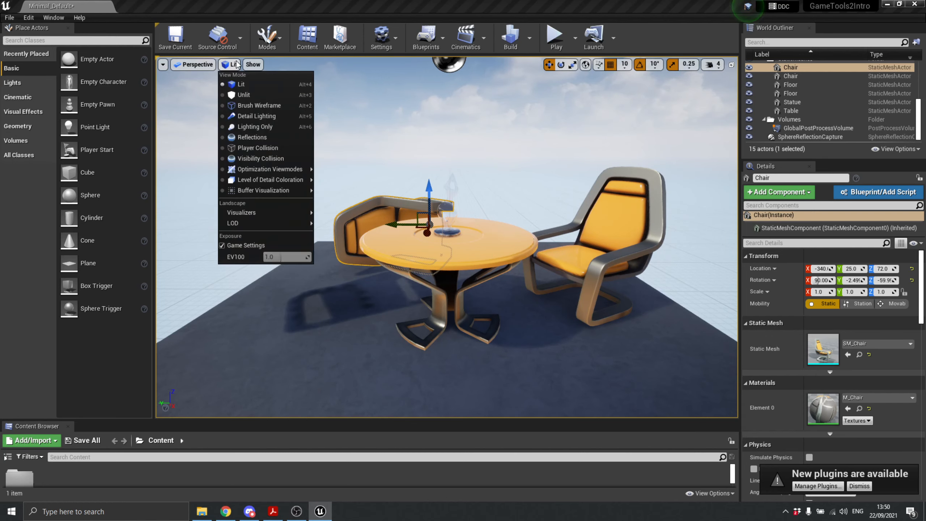
pyautogui.click(238, 94)
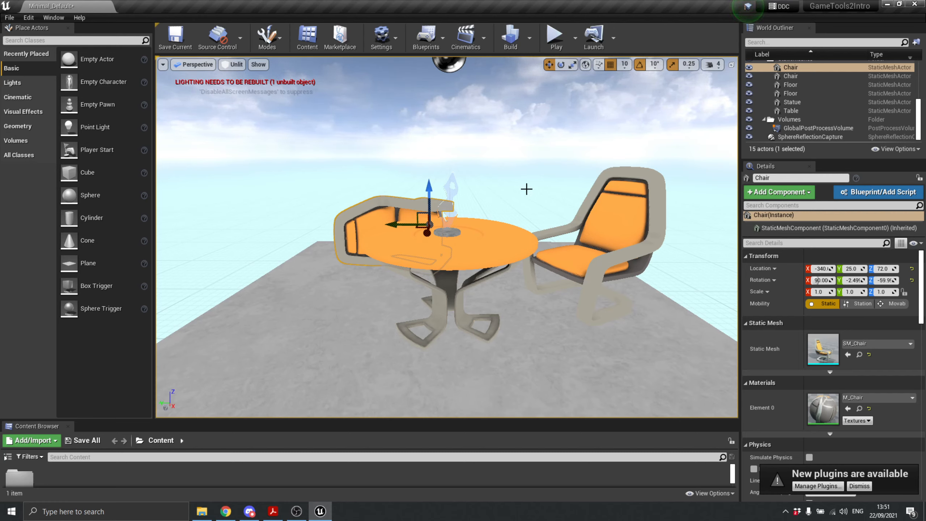
pyautogui.click(235, 65)
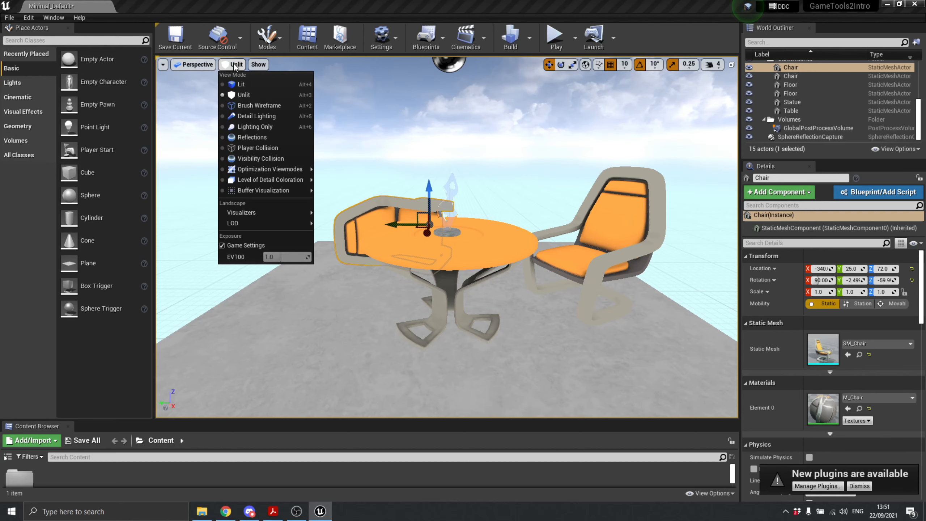
pyautogui.click(288, 105)
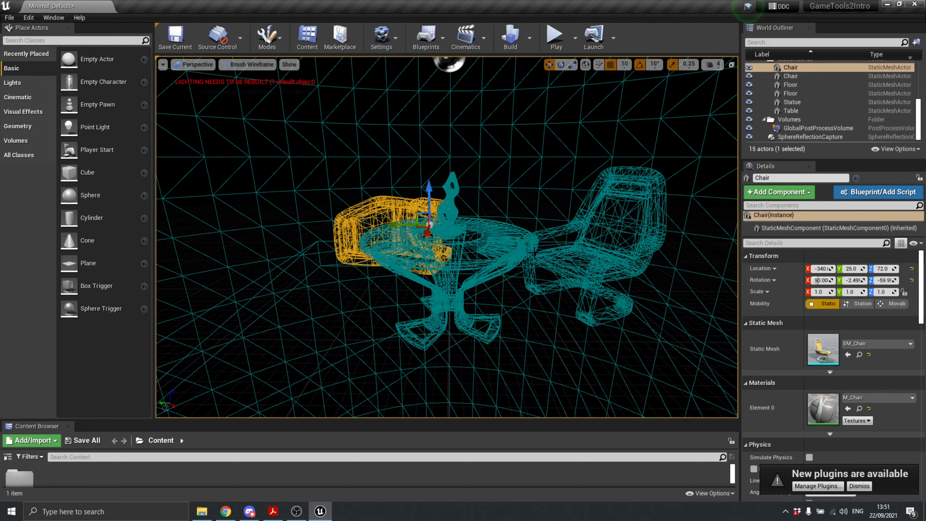
# View the scene in the Detail Lighting, Lighting Only and Reflections view modes.
pyautogui.click(248, 64)
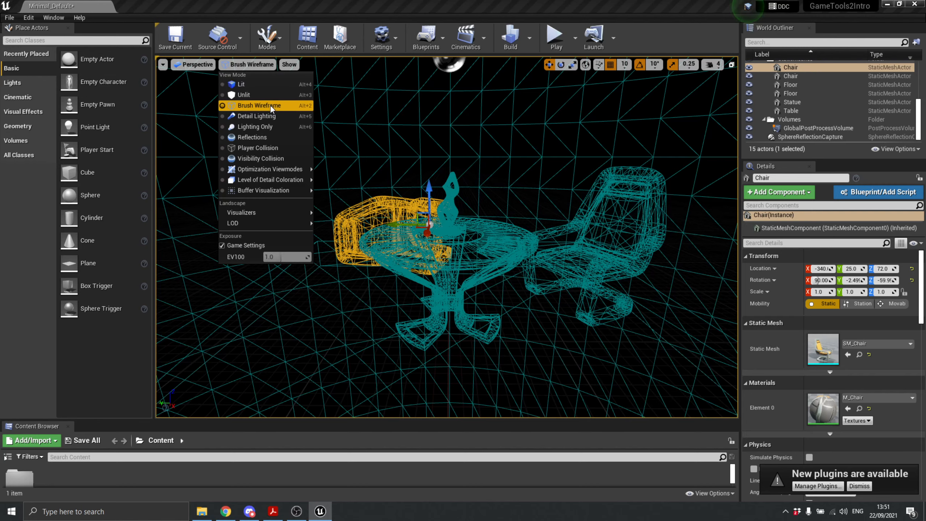
pyautogui.click(272, 116)
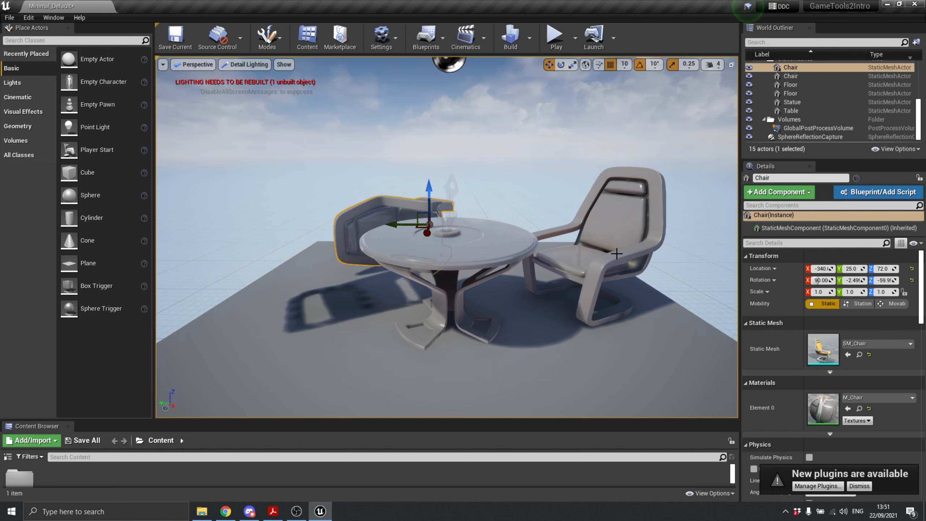
pyautogui.click(247, 64)
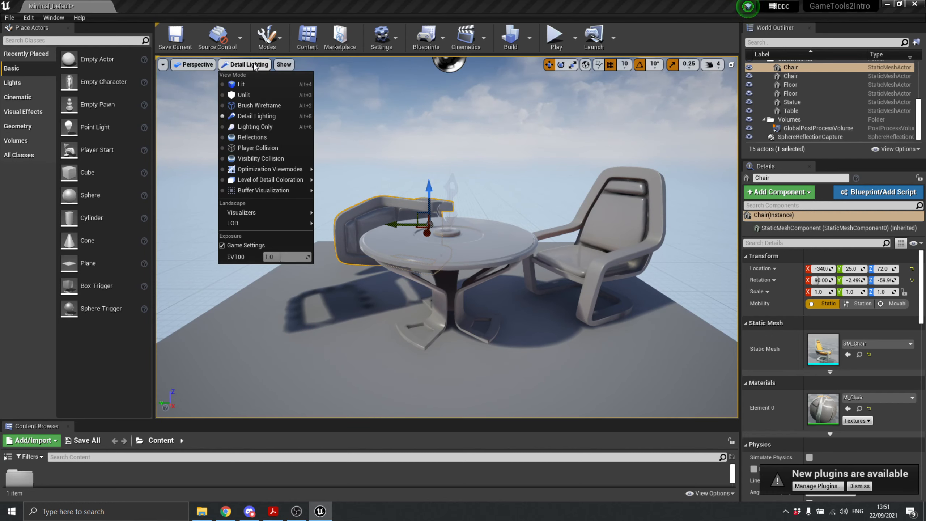
pyautogui.click(287, 128)
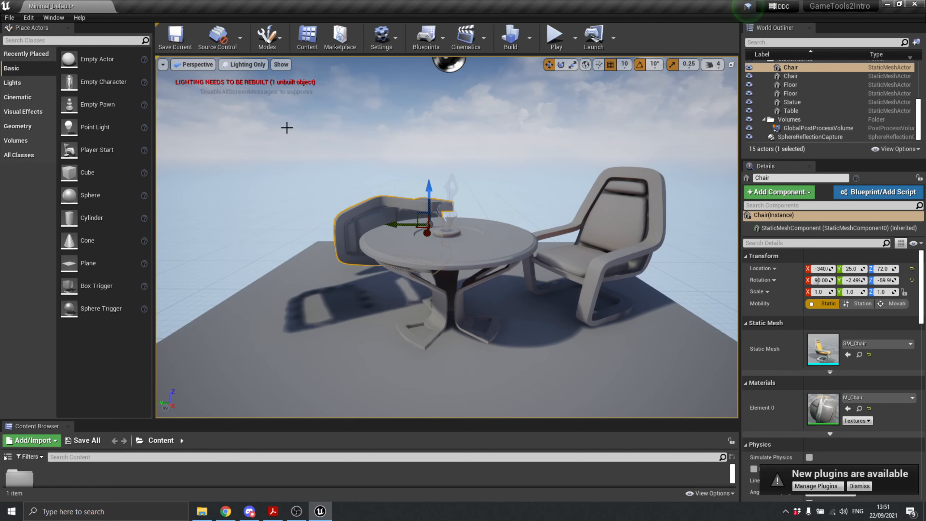
pyautogui.click(238, 66)
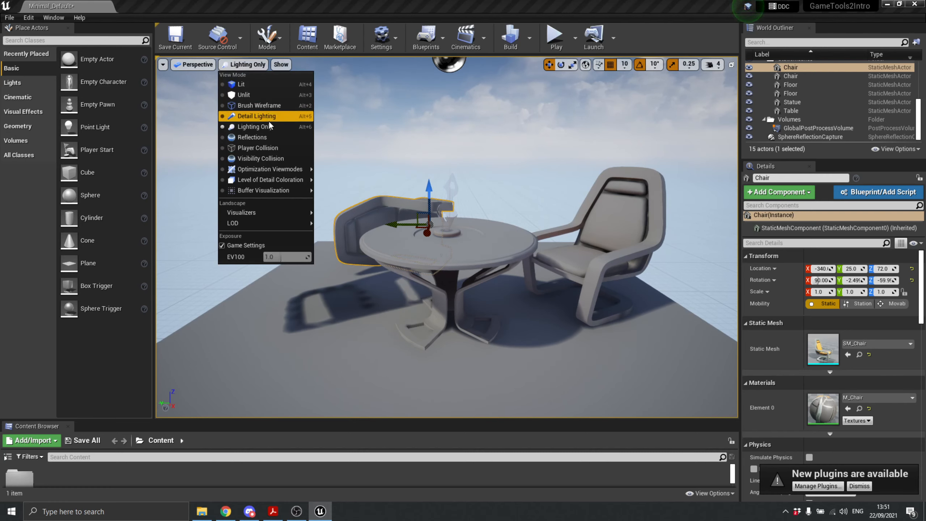
pyautogui.click(277, 136)
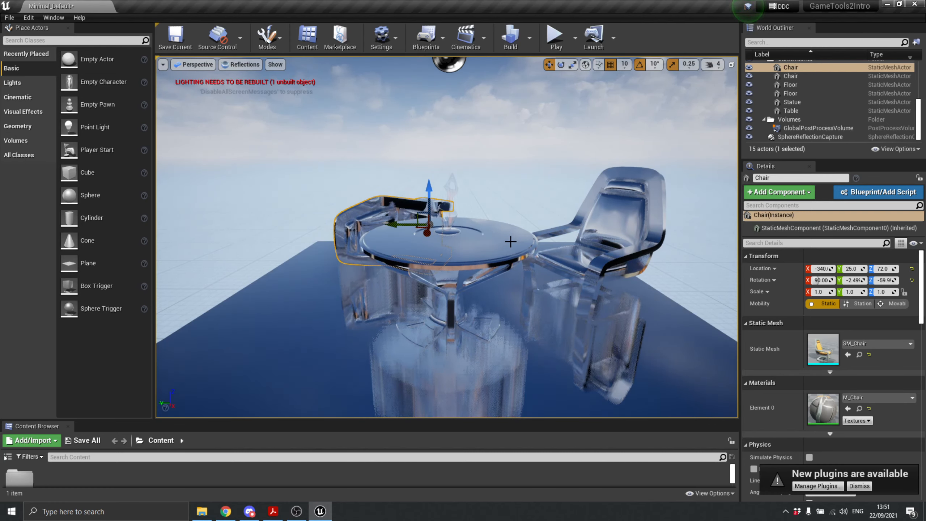
# Compare the Player Collision and Visibility Collision view modes and return the viewport to Lit.
pyautogui.click(240, 64)
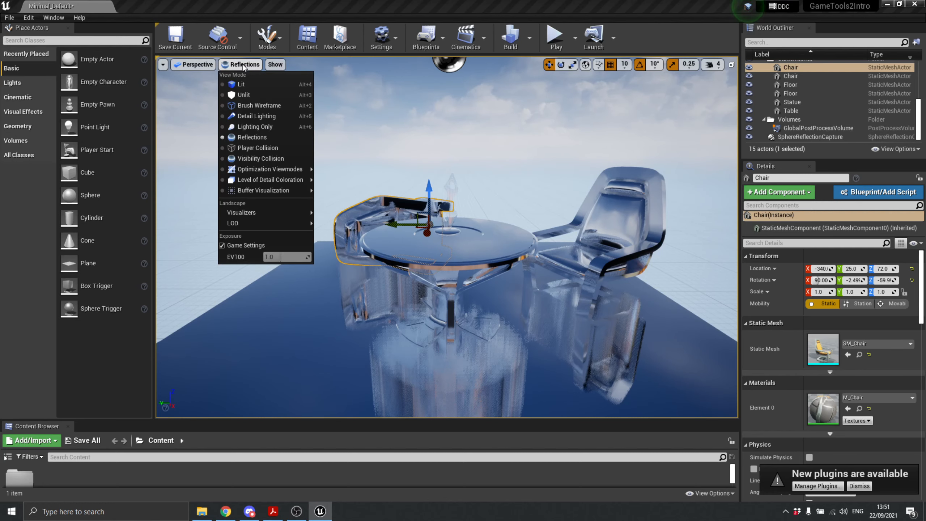
pyautogui.click(276, 149)
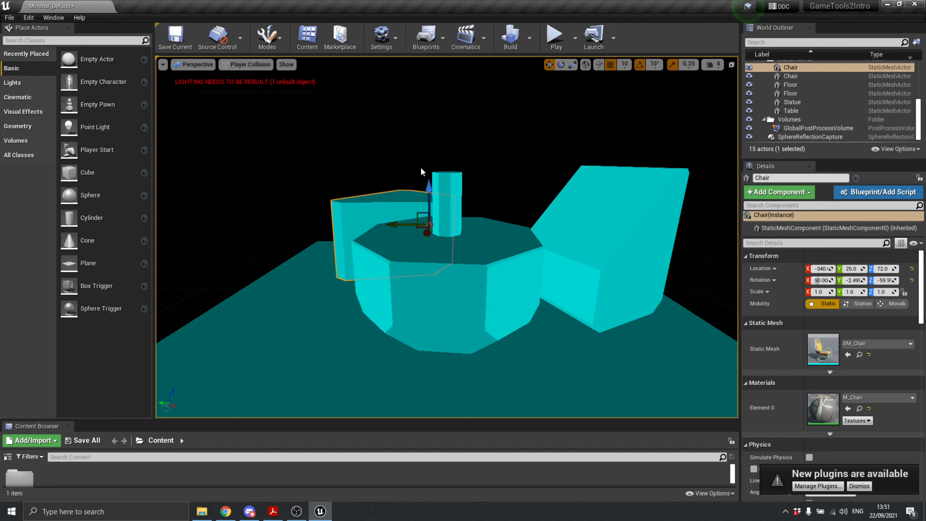
pyautogui.click(255, 64)
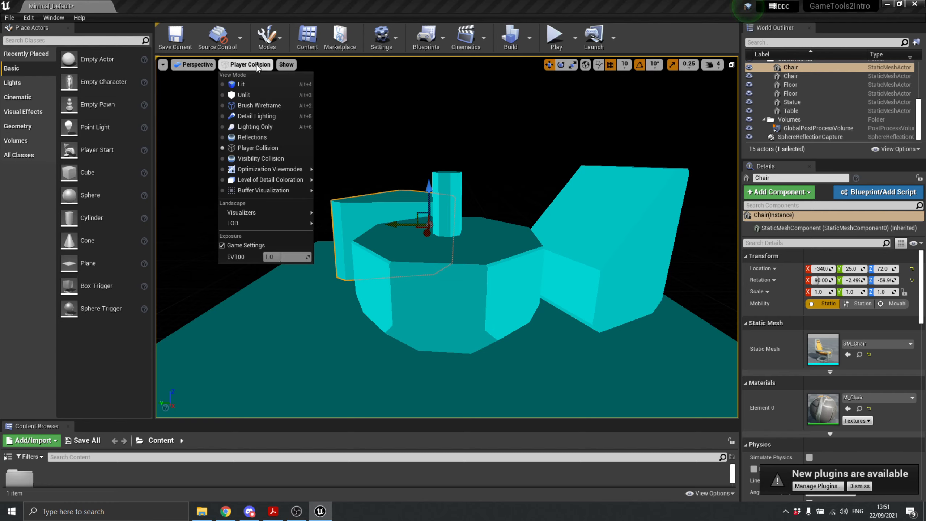
pyautogui.click(287, 161)
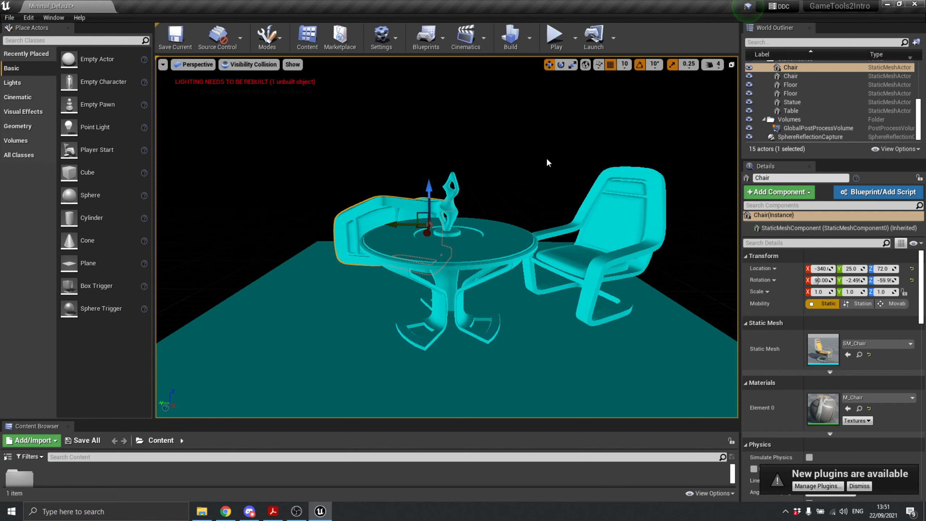
pyautogui.click(256, 64)
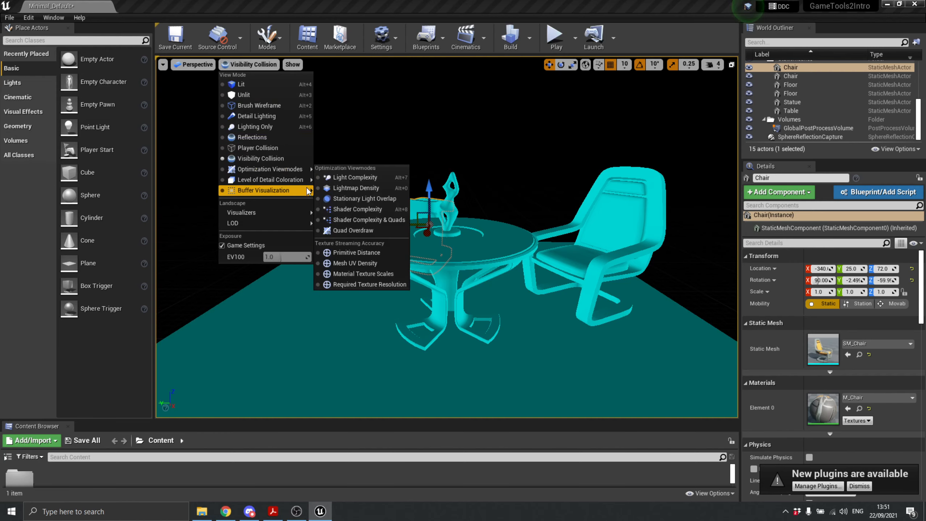
pyautogui.click(273, 84)
# Turn on the Collision show flag and try switching the Fog and Static Meshes flags off and on.
pyautogui.click(258, 66)
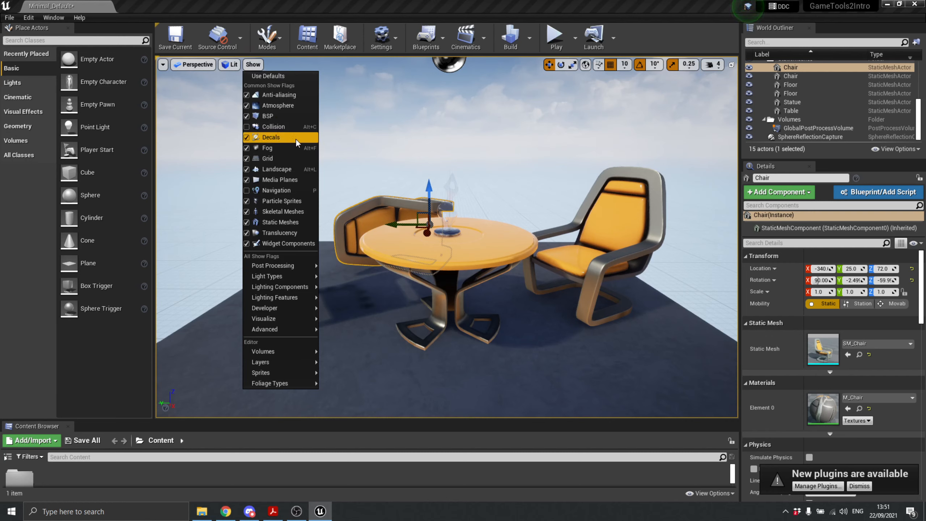
pyautogui.click(274, 126)
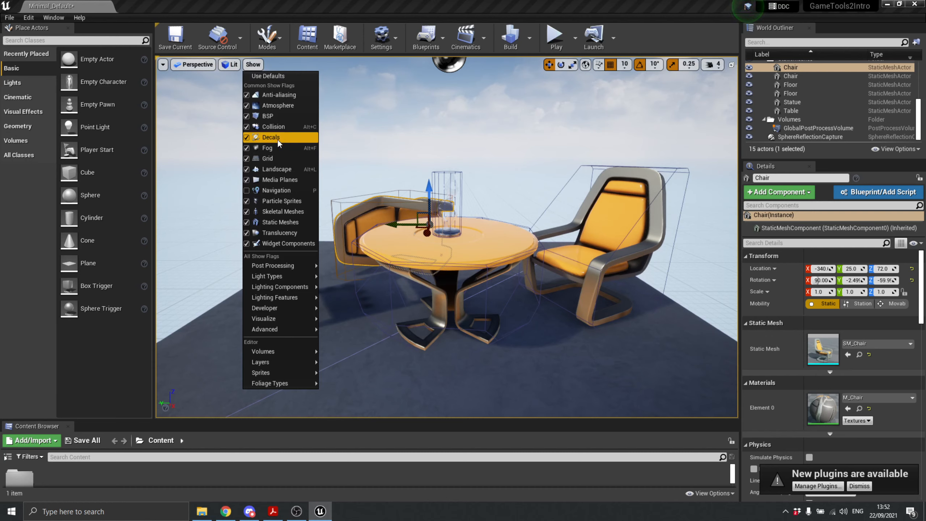
pyautogui.click(248, 149)
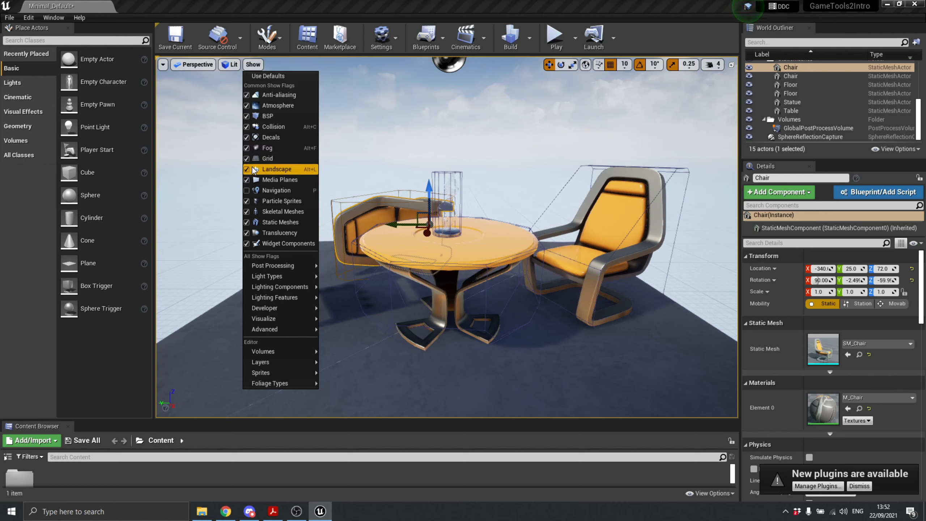
pyautogui.click(247, 224)
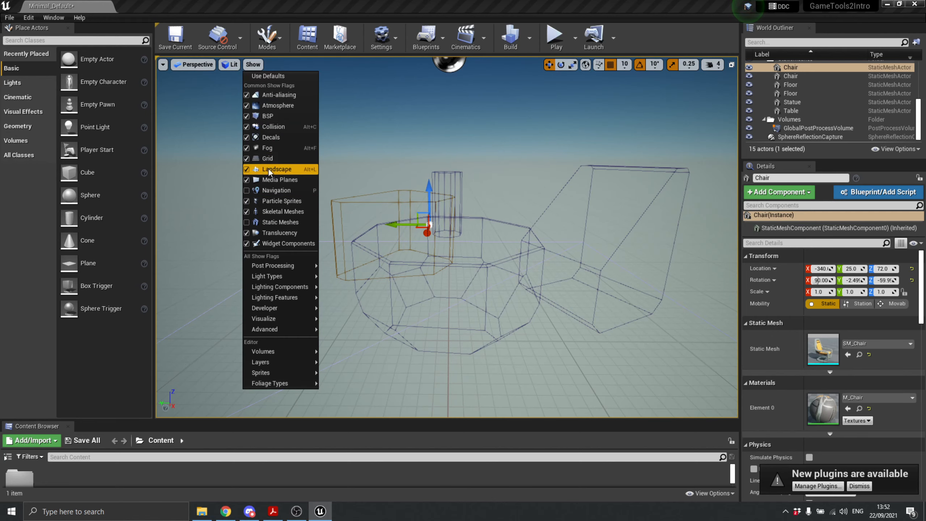
pyautogui.click(247, 222)
# Toggle the Bloom post-processing flag off and on, and turn off the Collision show flag.
pyautogui.moveTo(295, 265)
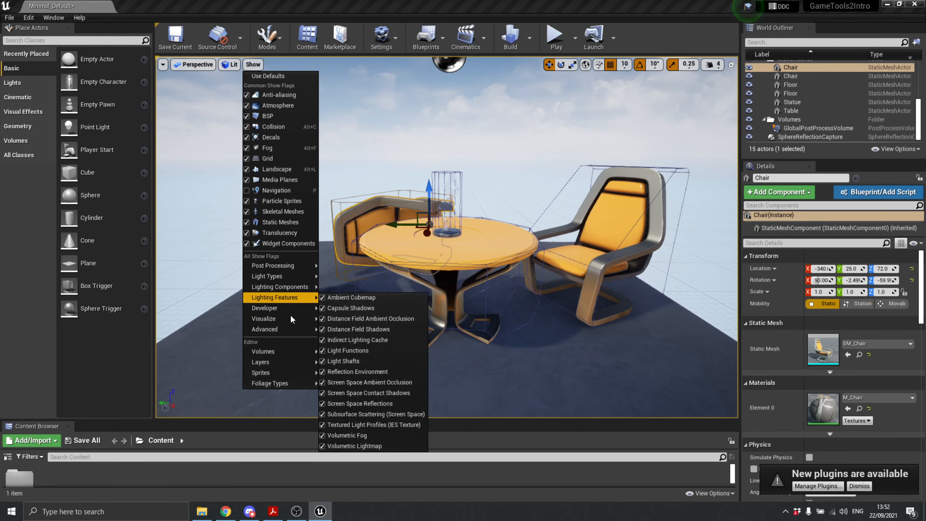
pyautogui.click(329, 265)
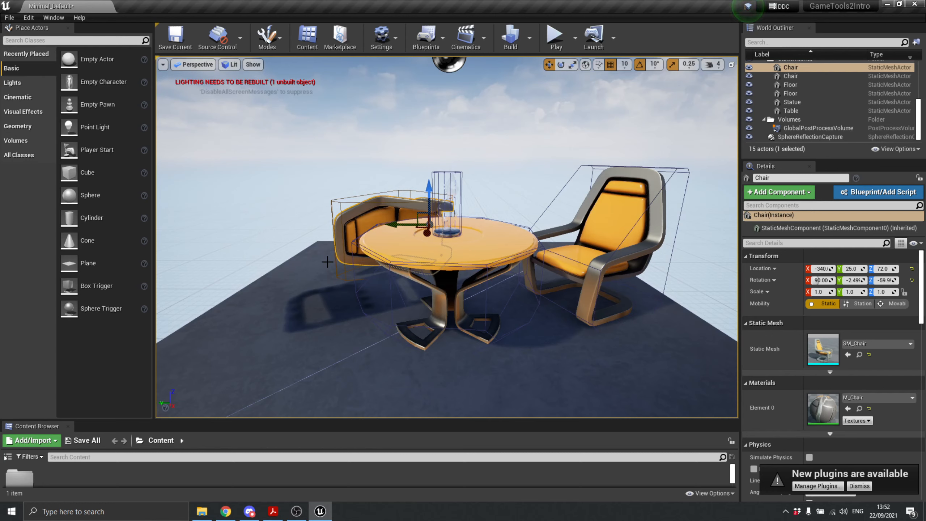
pyautogui.click(251, 65)
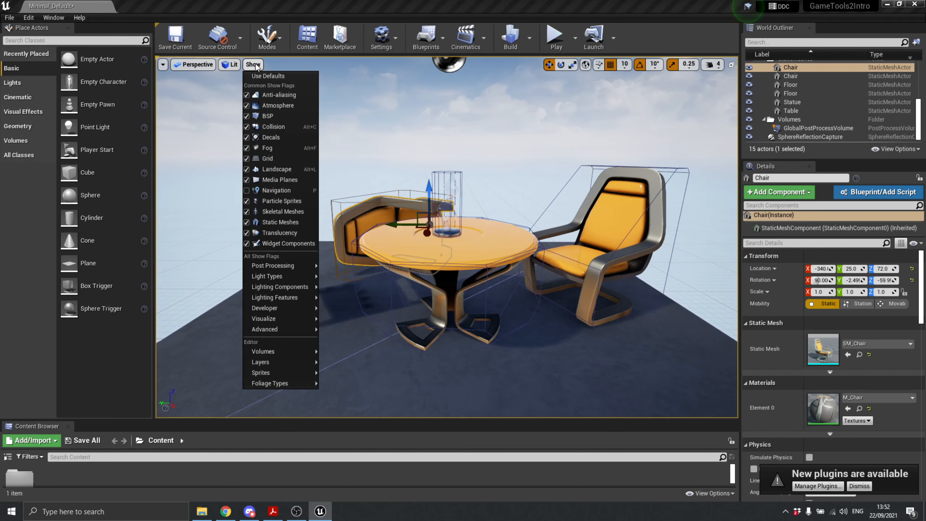
pyautogui.moveTo(300, 267)
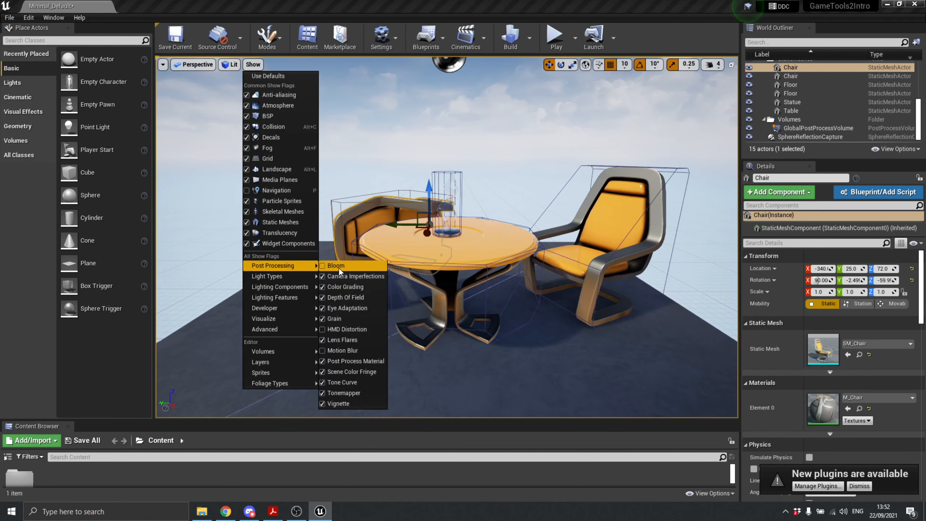
pyautogui.click(339, 267)
pyautogui.click(252, 64)
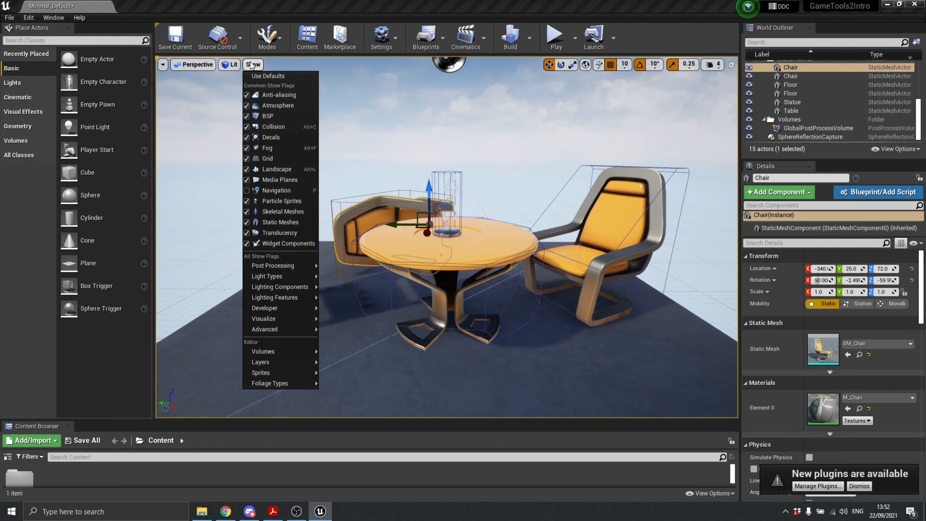
pyautogui.click(294, 126)
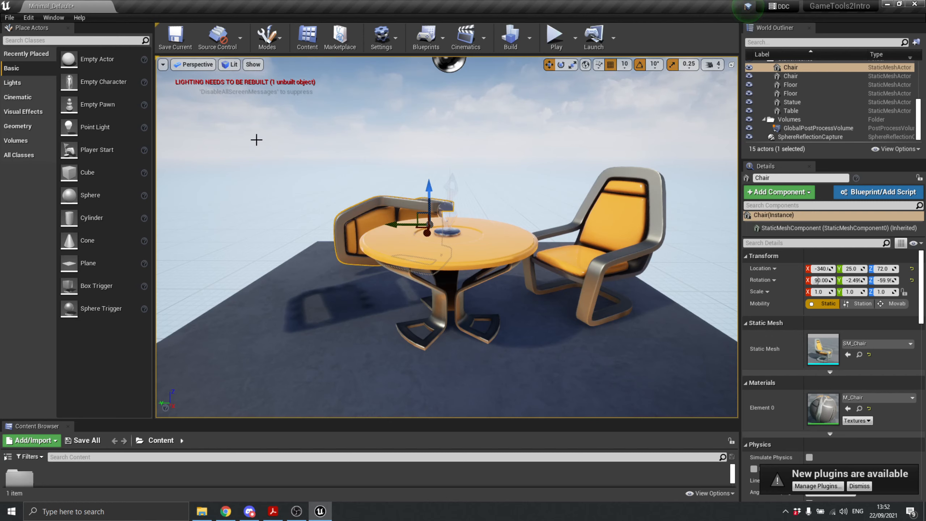
# Scale the tipped chair uniformly to 2.0 and raise it to Z 112.
pyautogui.click(564, 67)
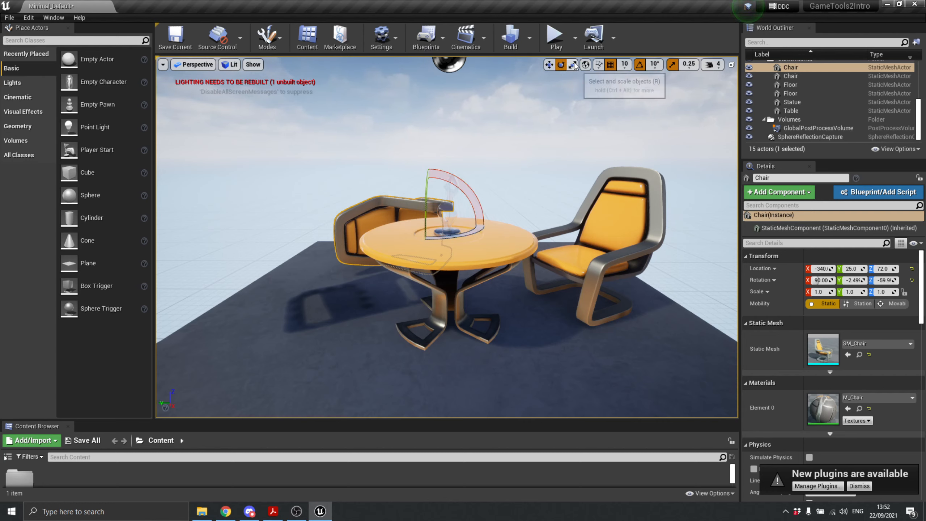
pyautogui.click(574, 66)
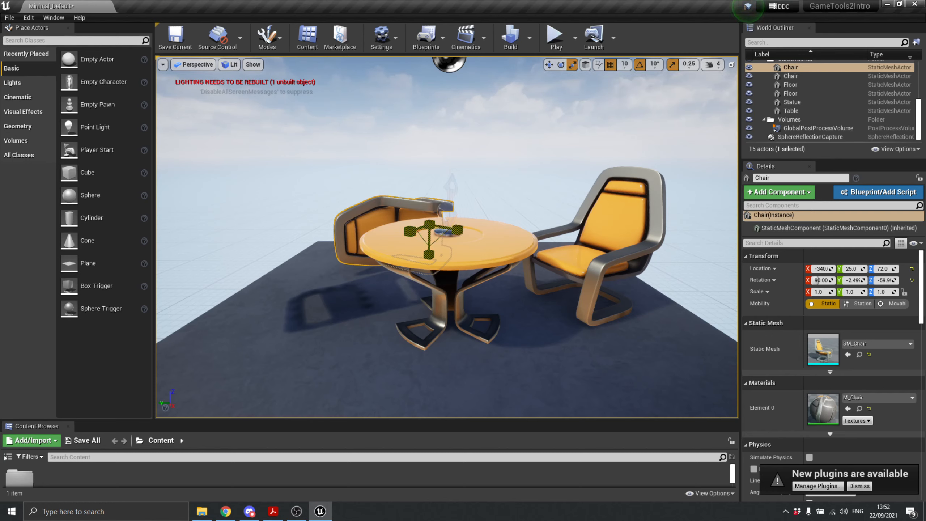
pyautogui.moveTo(429, 233); pyautogui.dragTo(428, 160)
pyautogui.press('w')
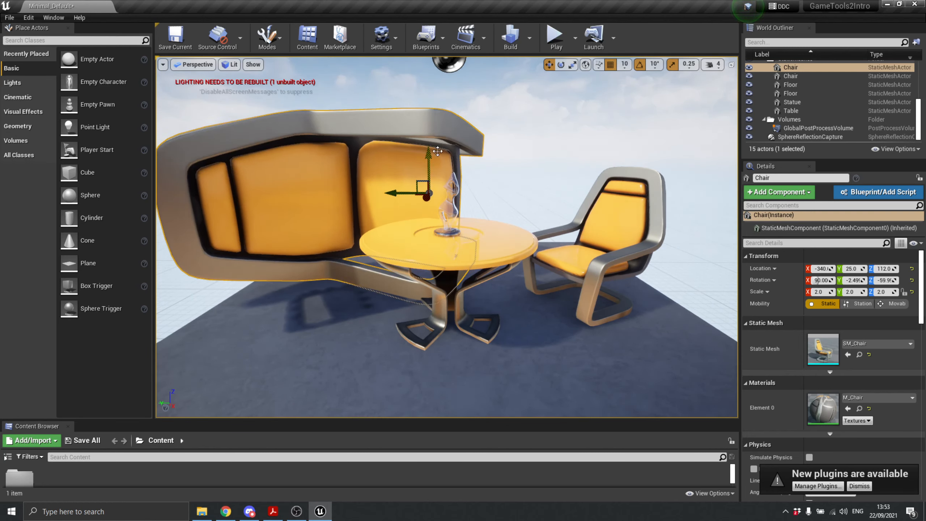
# Toggle the transform gizmo between world and local coordinate space.
pyautogui.click(585, 65)
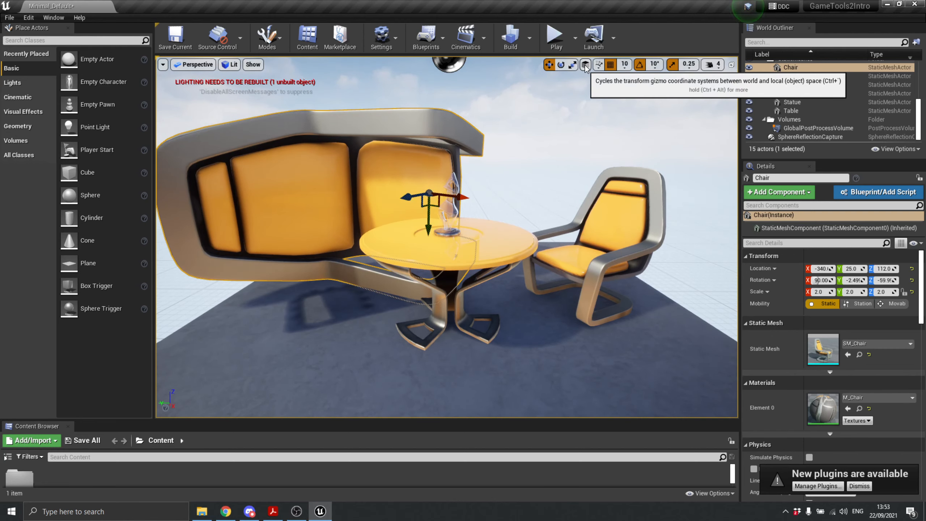
pyautogui.rightClick(585, 65)
pyautogui.click(585, 65)
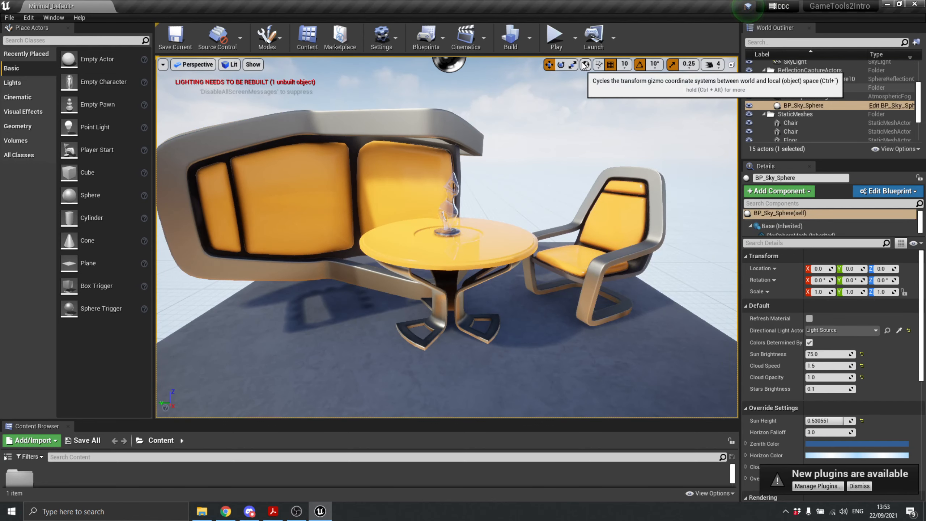
# Select the enlarged chair, tilt it with the Rotate tool and move it to about X -320, Y -3, Z 89 in local space.
pyautogui.click(561, 64)
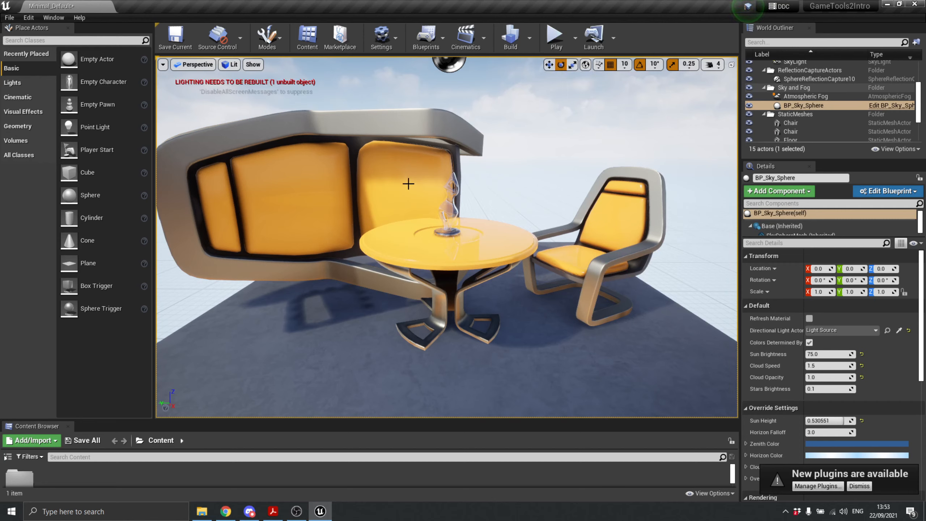
pyautogui.click(392, 160)
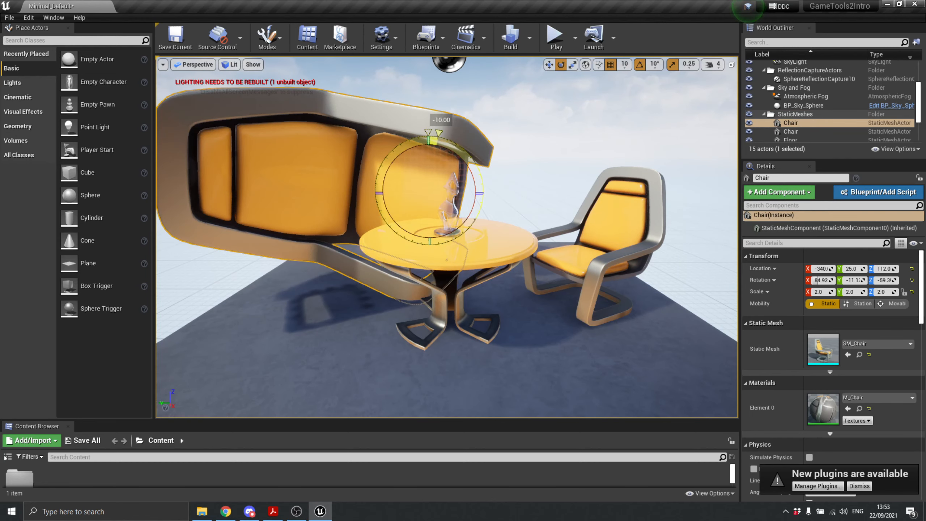
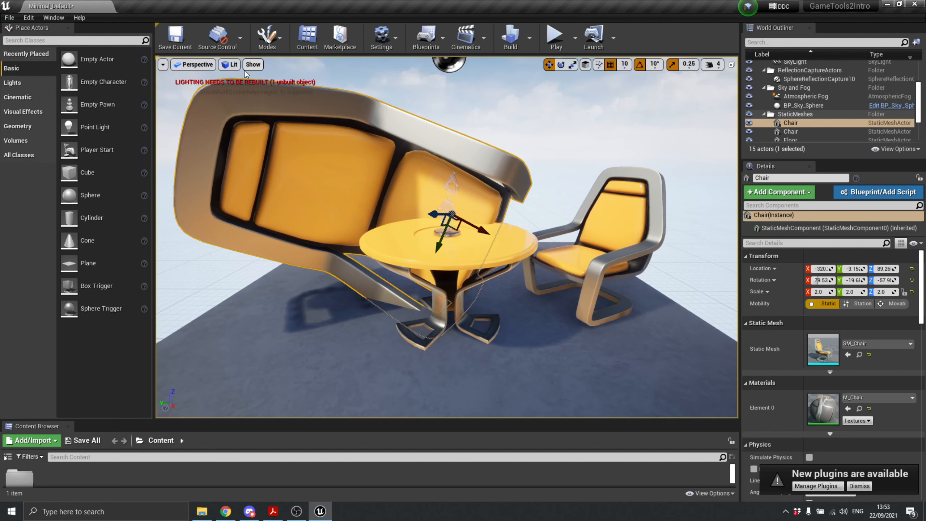
# Change the viewport to the four-pane layout with a two-by-two grid of views.
pyautogui.click(164, 65)
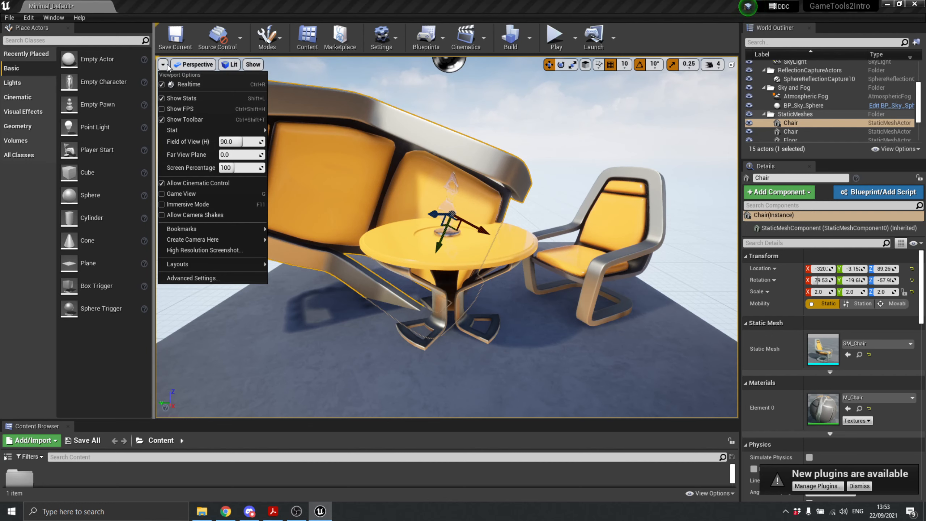
pyautogui.moveTo(243, 269)
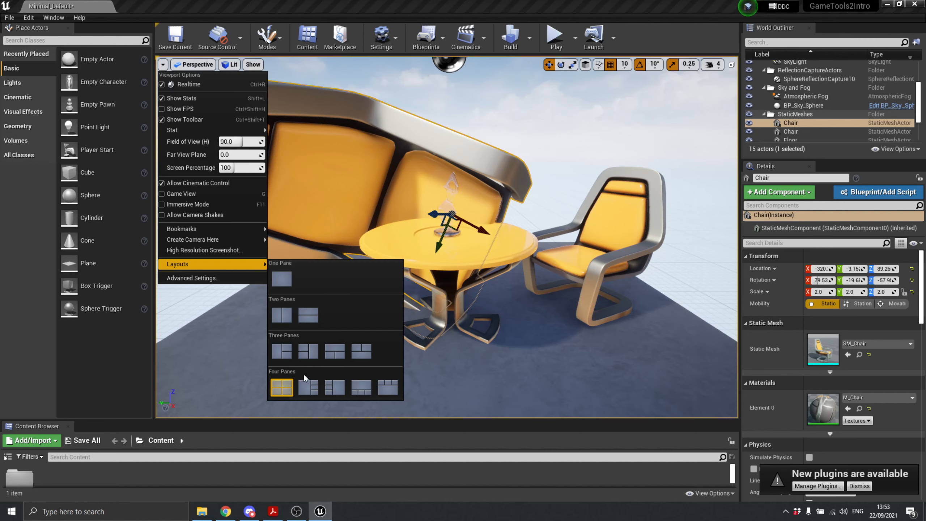
pyautogui.click(283, 386)
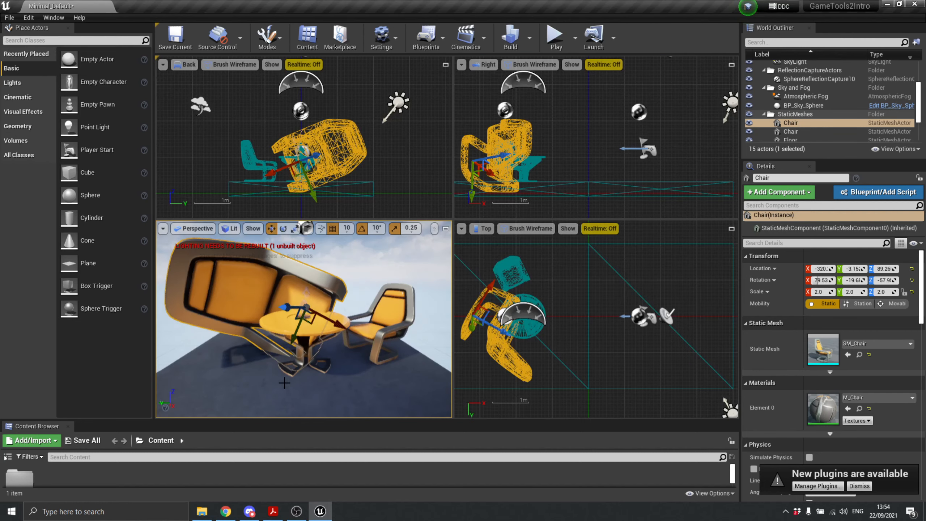
# Select the upright chair in the Top view and move it freely, without grid snapping, to about X -158, Y -110.
pyautogui.click(510, 273)
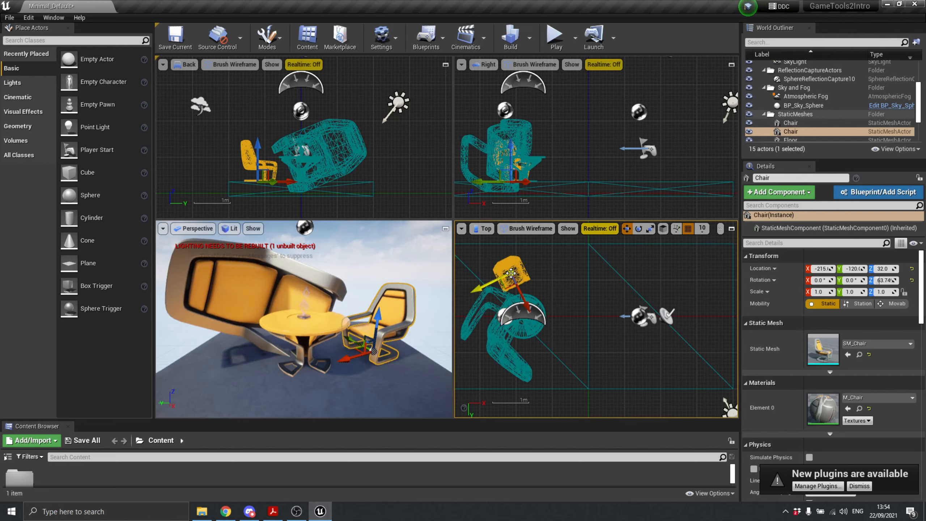
pyautogui.scroll(5, 510, 272)
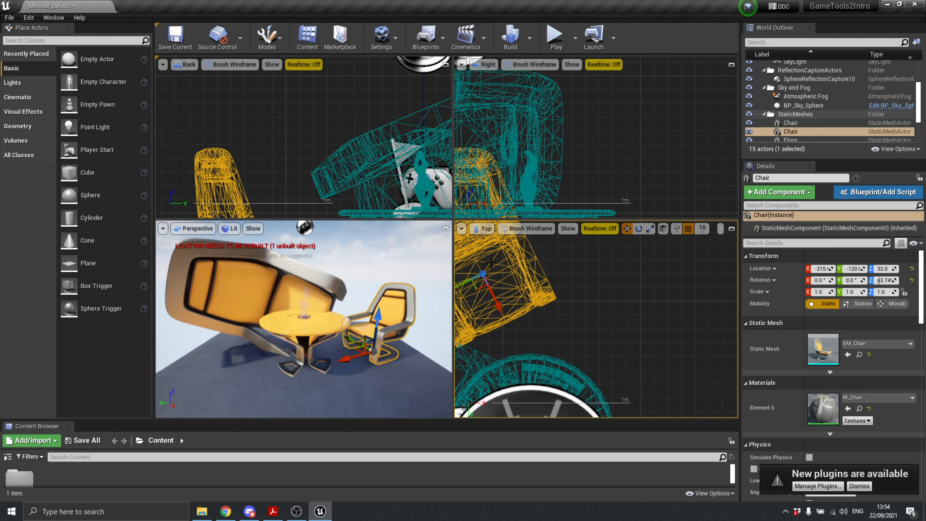
pyautogui.moveTo(477, 285); pyautogui.dragTo(556, 301)
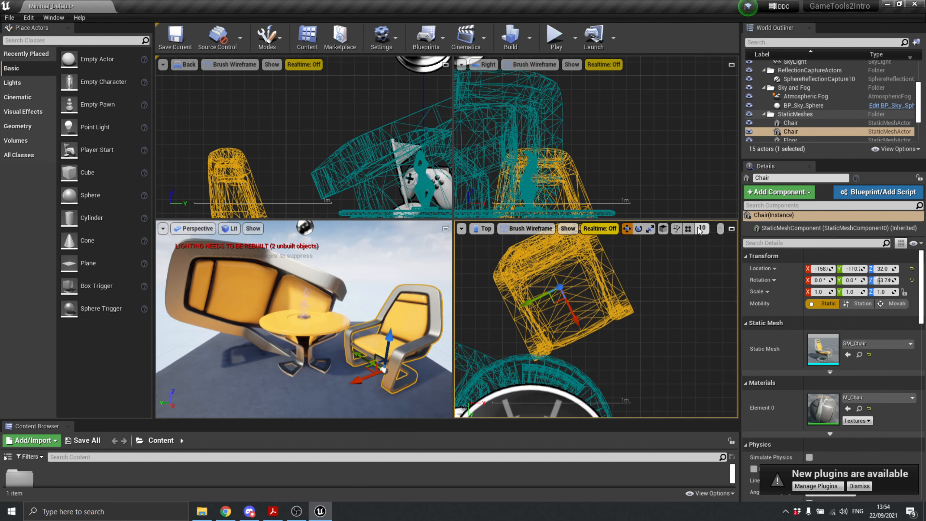
# Set the position grid snap size to 100 and turn grid snapping back on.
pyautogui.click(709, 230)
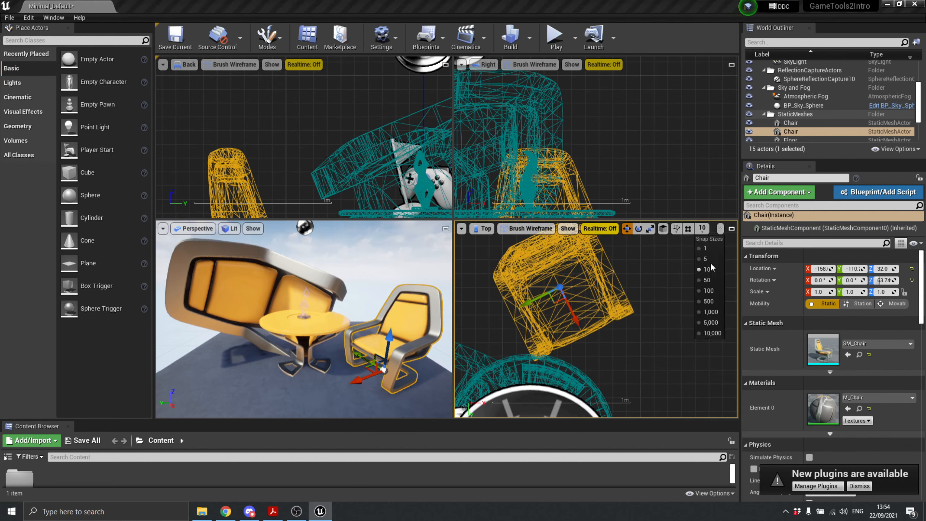
pyautogui.click(711, 297)
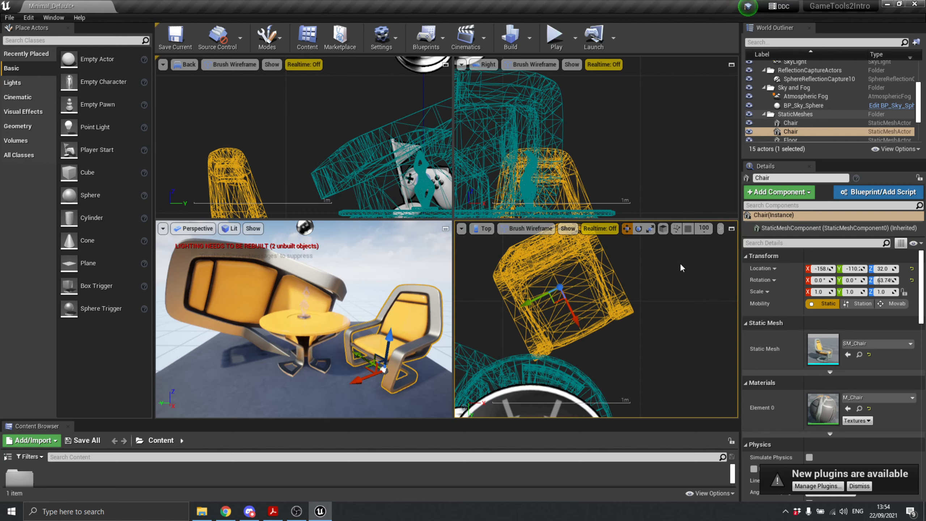
pyautogui.click(688, 228)
pyautogui.click(591, 310)
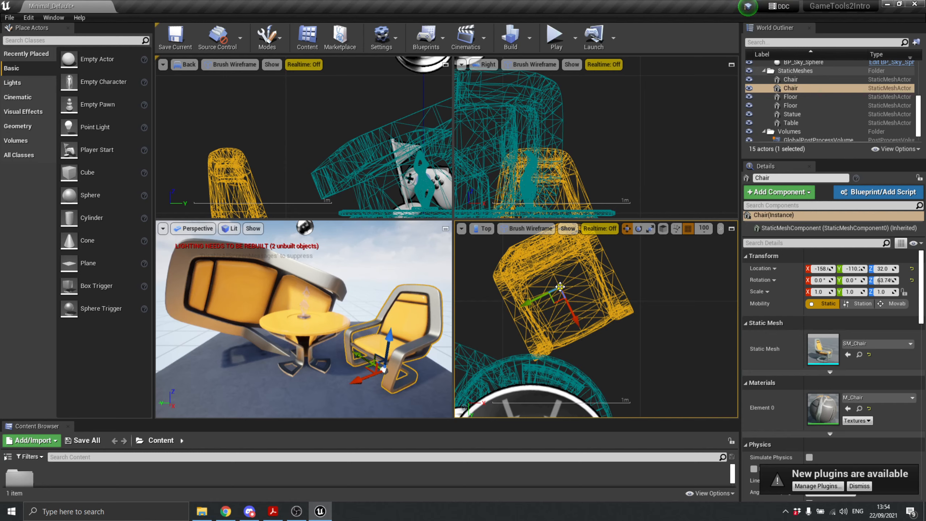
# Move the chair in 100-unit snapped steps to about X -69, Y -154 and back to X -158, Y -110.
pyautogui.rightClick(560, 287)
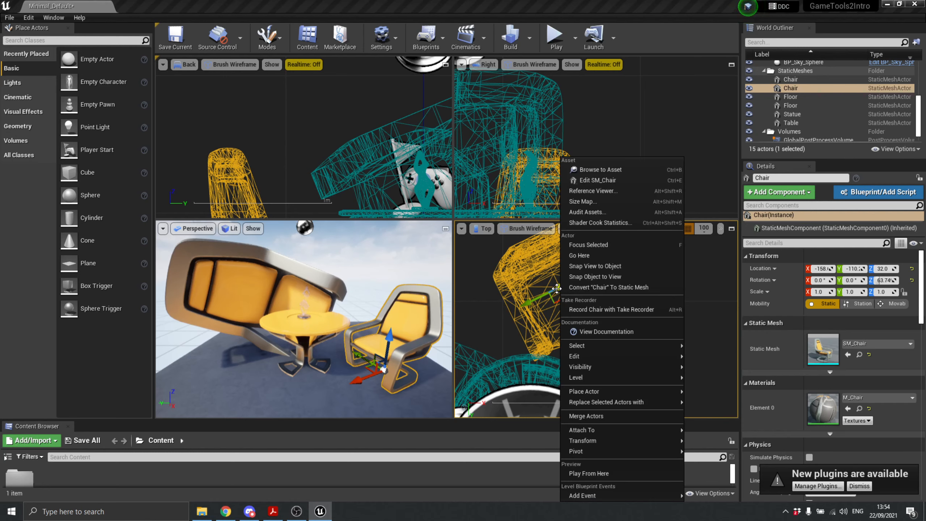
pyautogui.click(550, 293)
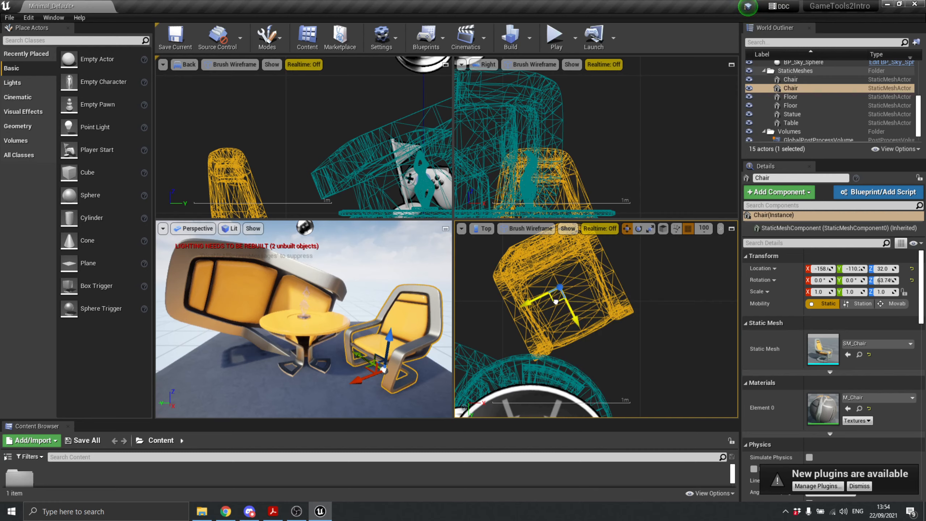
pyautogui.moveTo(628, 308); pyautogui.dragTo(662, 296)
pyautogui.scroll(-8, 569, 283)
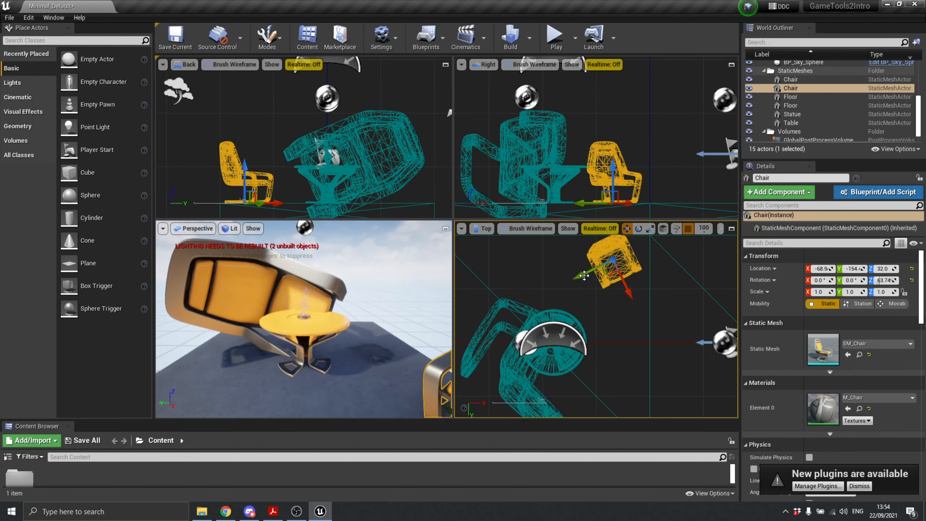
pyautogui.moveTo(610, 272); pyautogui.dragTo(572, 288)
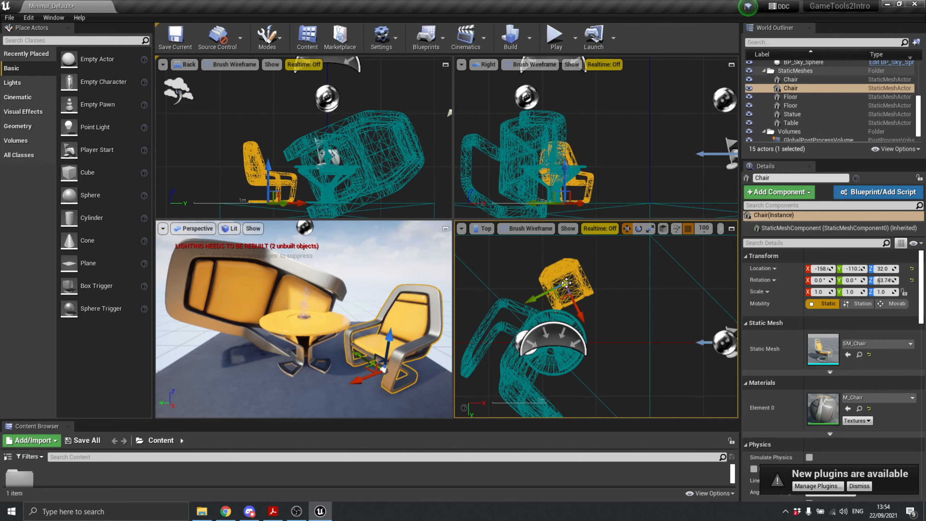
# Snap the selected chair's origin to the grid.
pyautogui.rightClick(566, 283)
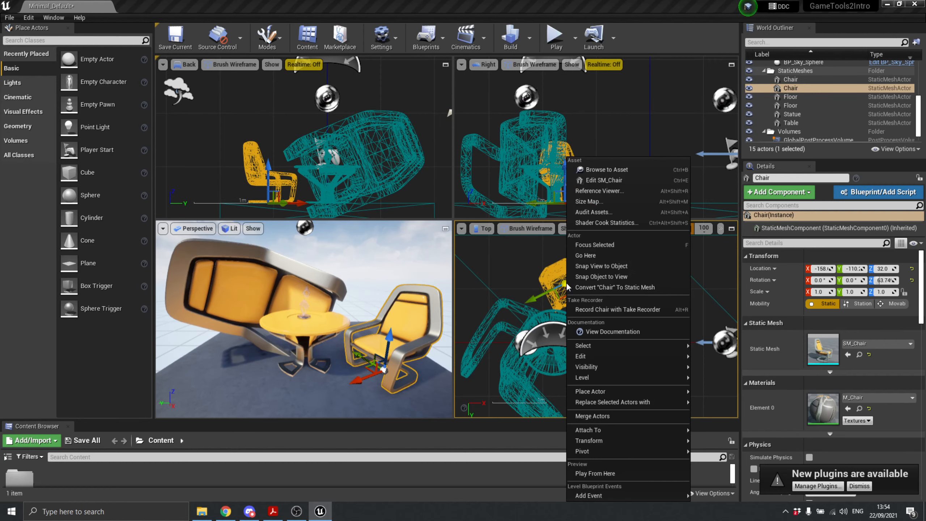
pyautogui.click(563, 283)
pyautogui.rightClick(563, 284)
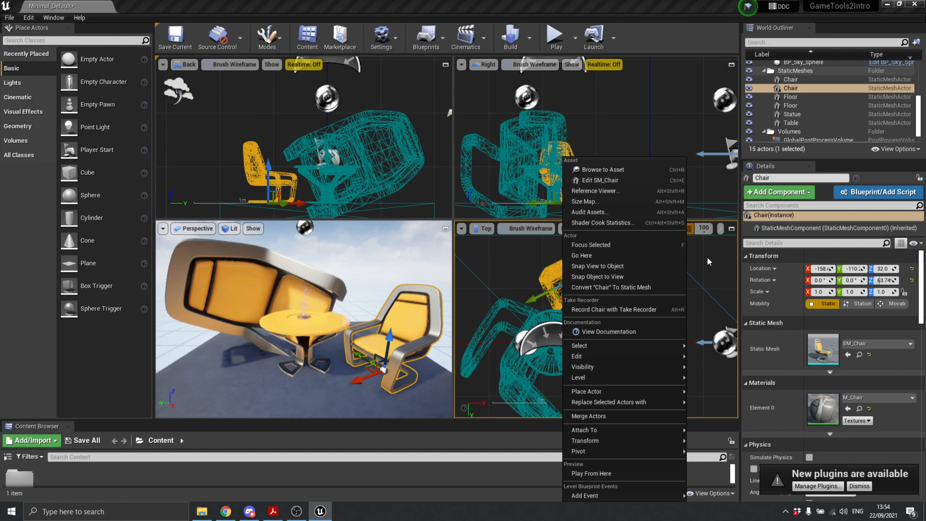
pyautogui.moveTo(684, 442)
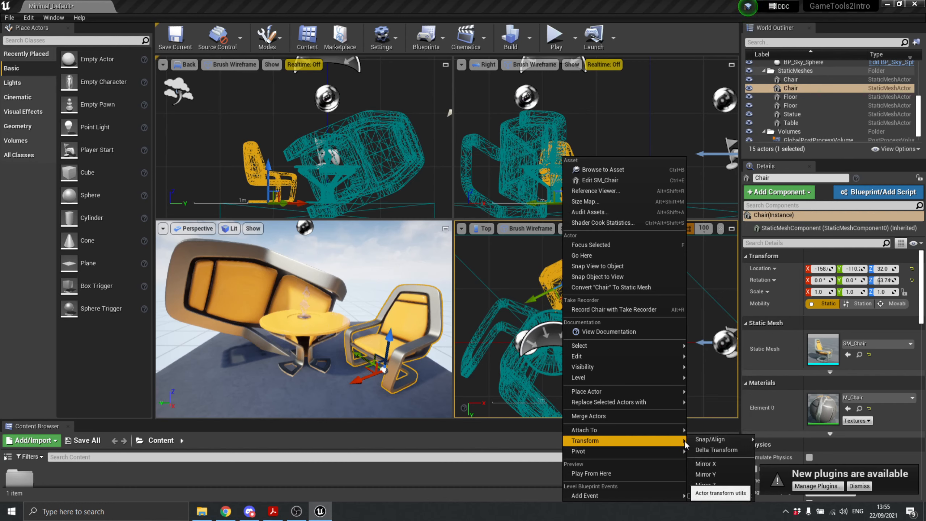
pyautogui.moveTo(715, 439)
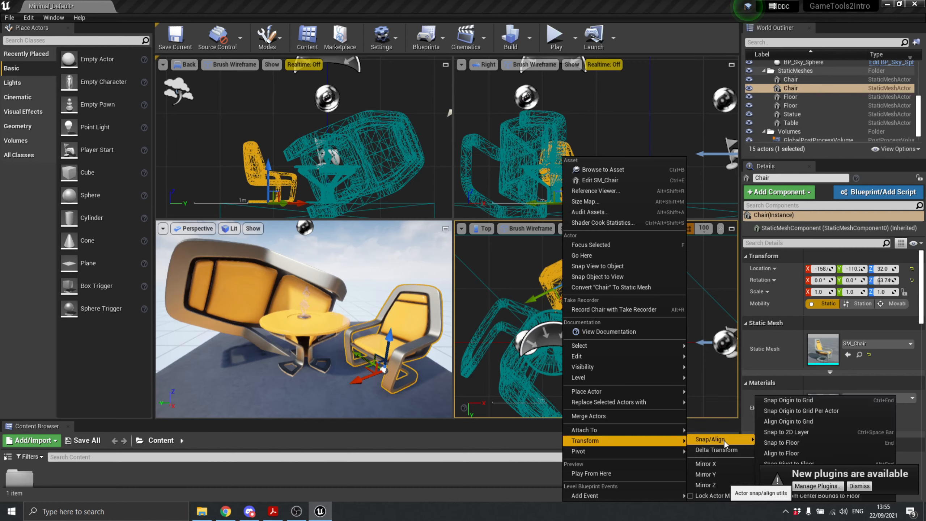
pyautogui.click(824, 400)
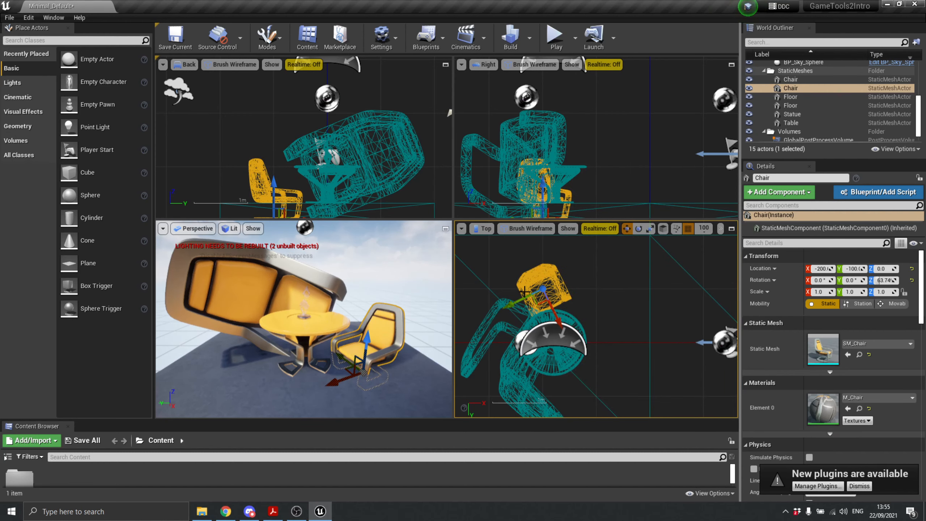
pyautogui.rightClick(543, 289)
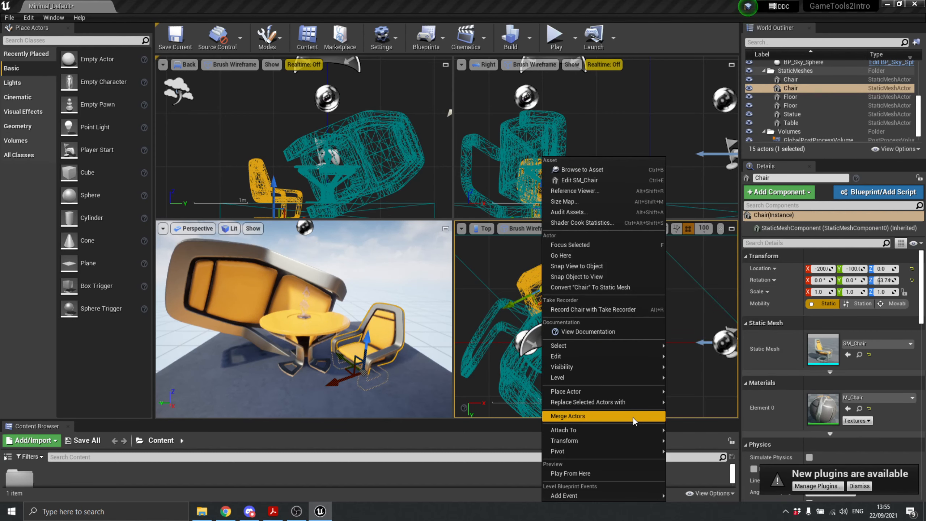
pyautogui.moveTo(634, 443)
pyautogui.moveTo(689, 439)
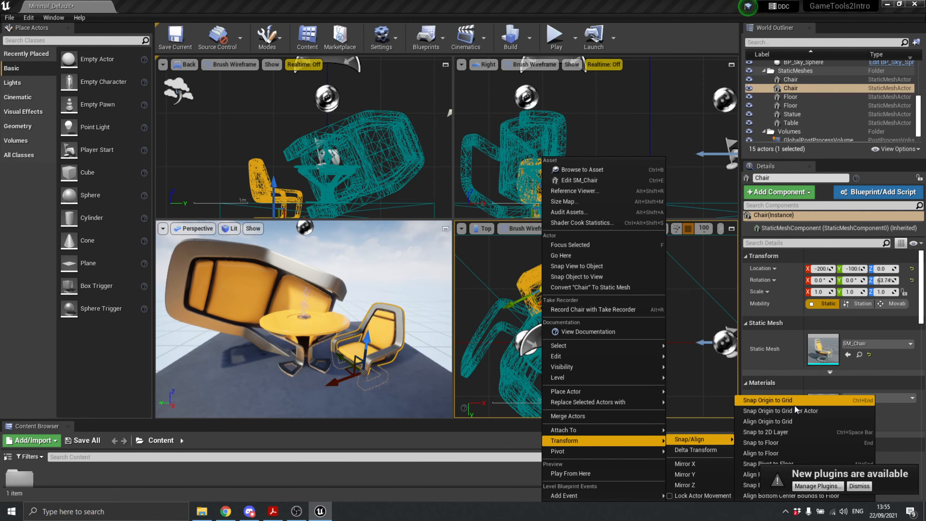
pyautogui.click(527, 297)
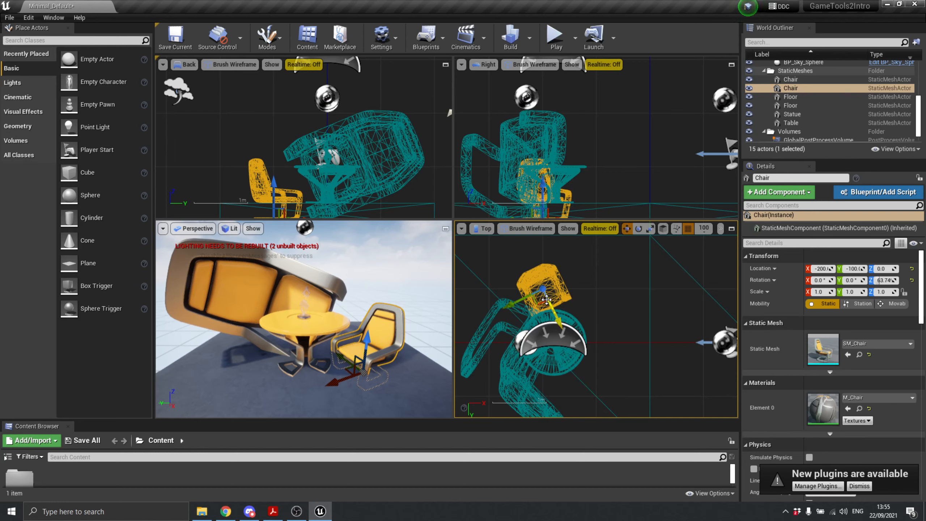
# Move the upright chair away from the table with snapping, and move the table to about X 37, Y -52.
pyautogui.moveTo(547, 300); pyautogui.dragTo(590, 301)
pyautogui.click(552, 364)
pyautogui.moveTo(554, 331); pyautogui.dragTo(649, 315)
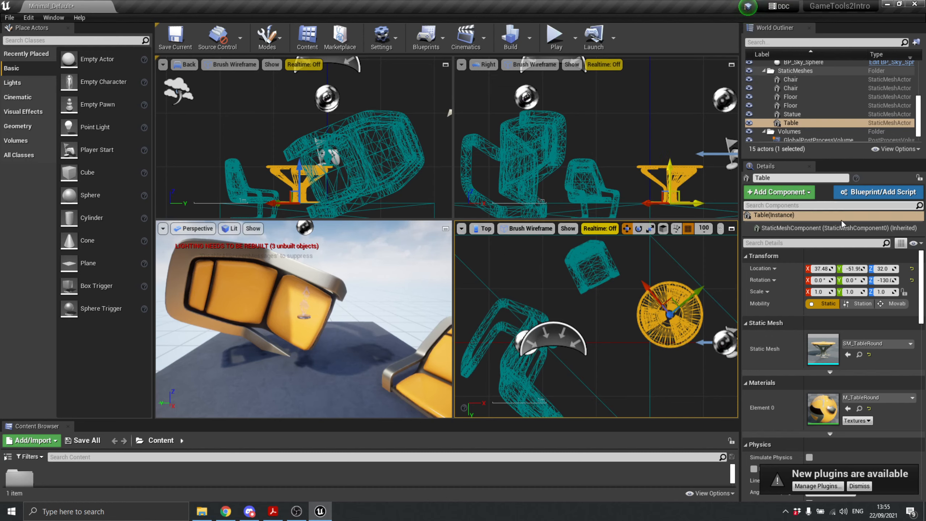
# Set the position grid snap size to 10.
pyautogui.scroll(4, 546, 288)
pyautogui.scroll(-4, 547, 292)
pyautogui.click(704, 229)
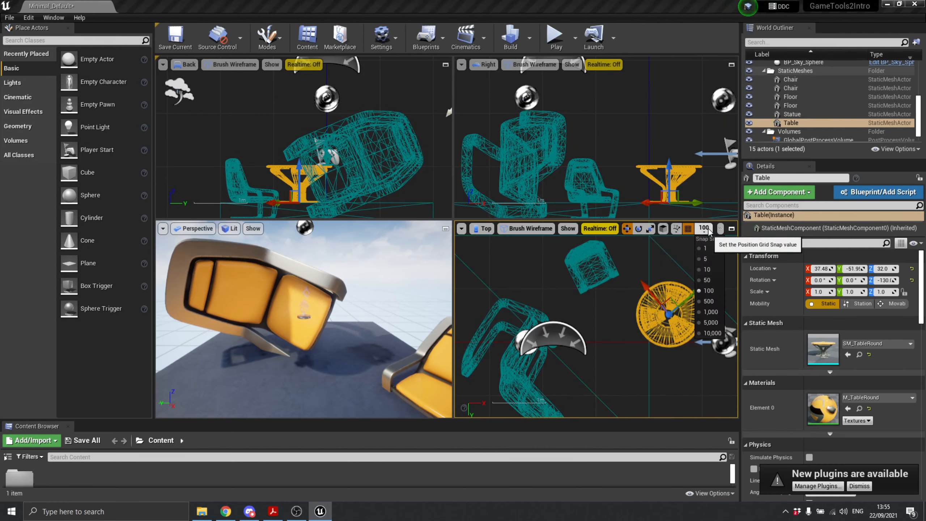
pyautogui.click(707, 270)
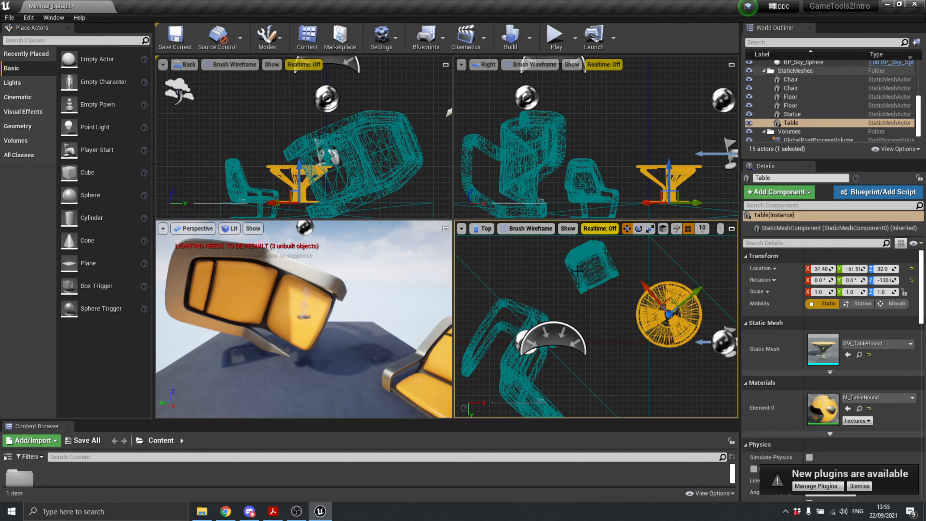
# Examine how the grid spacing and scale indicator in the orthographic views respond to different zoom levels.
pyautogui.scroll(5, 578, 274)
pyautogui.scroll(-8, 578, 275)
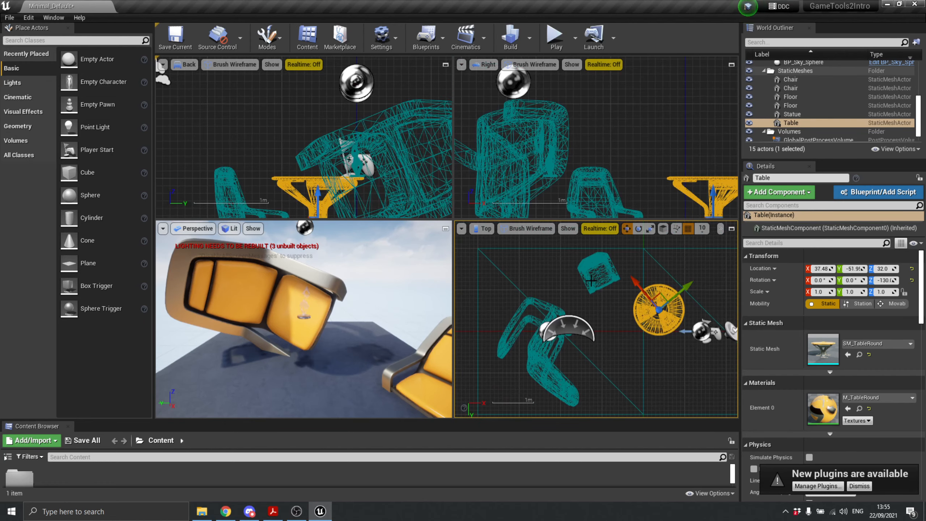
pyautogui.scroll(4, 591, 280)
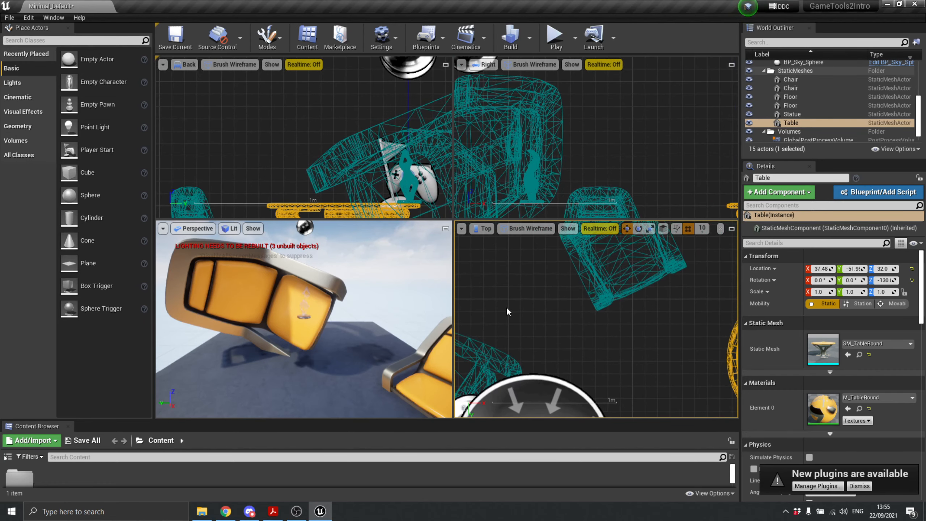
pyautogui.scroll(-9, 567, 300)
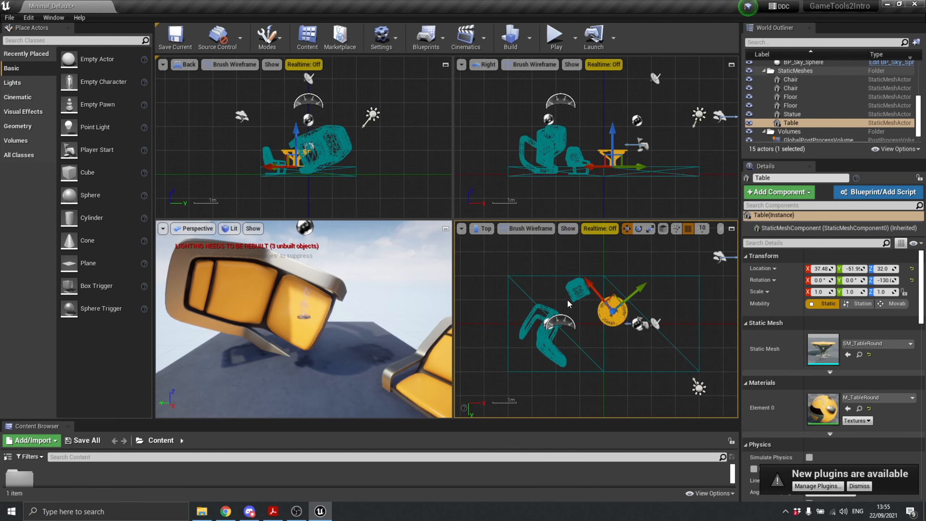
pyautogui.scroll(8, 568, 270)
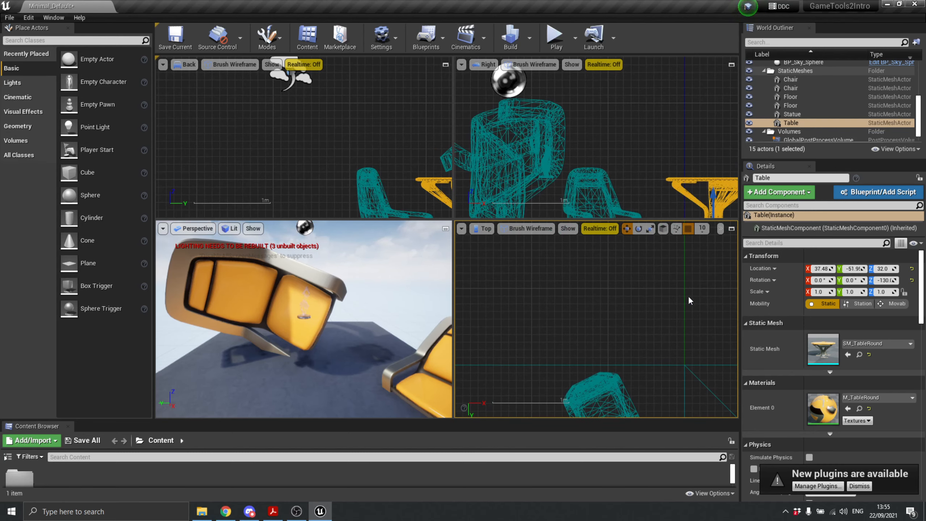
pyautogui.scroll(-6, 551, 291)
pyautogui.scroll(3, 551, 290)
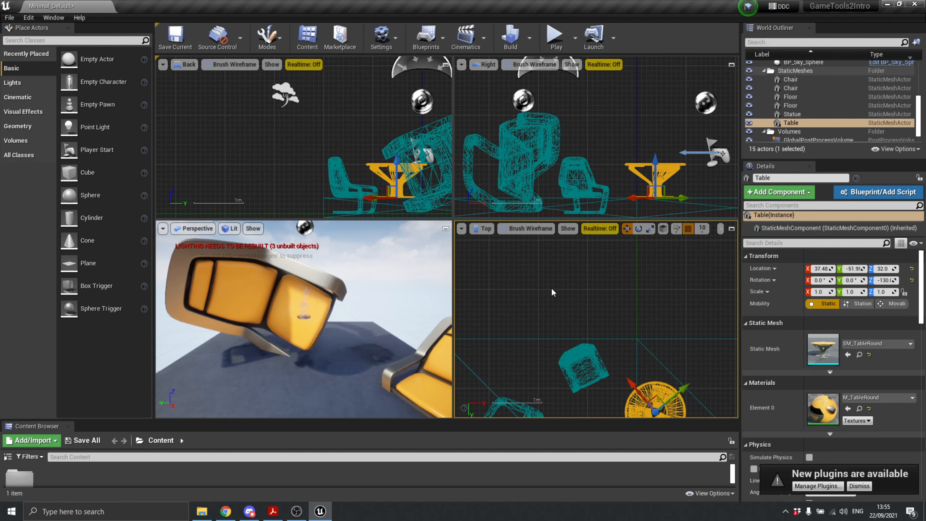
pyautogui.scroll(-4, 536, 292)
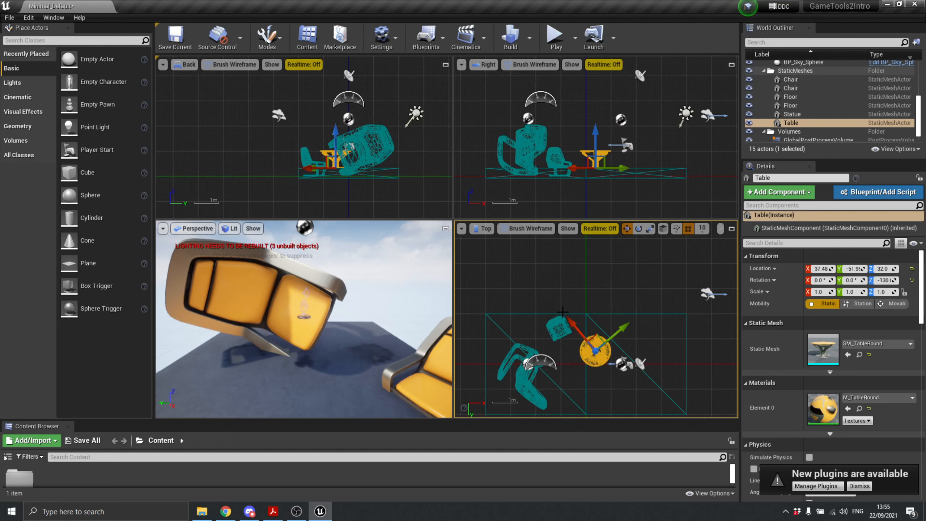
pyautogui.scroll(6, 534, 294)
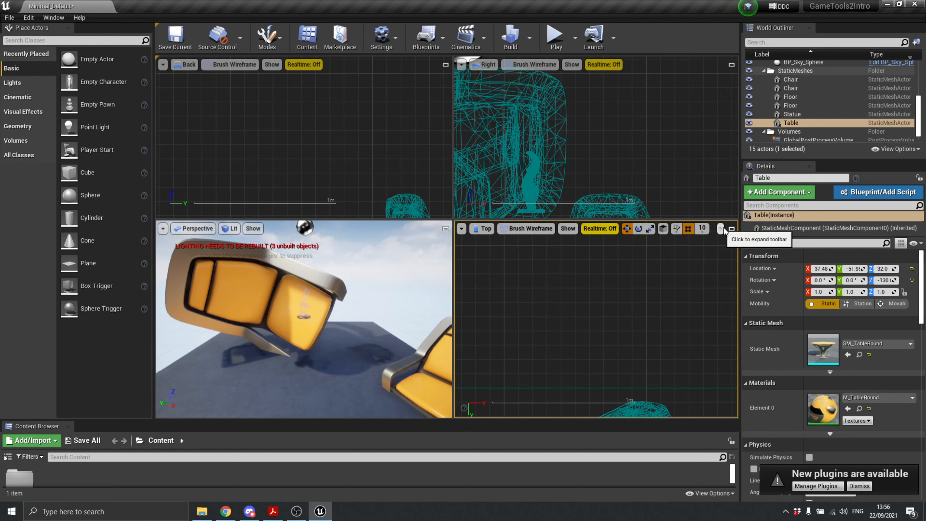
# Maximize the perspective viewport and pull the camera back until the whole floor and furniture are in view.
pyautogui.click(446, 228)
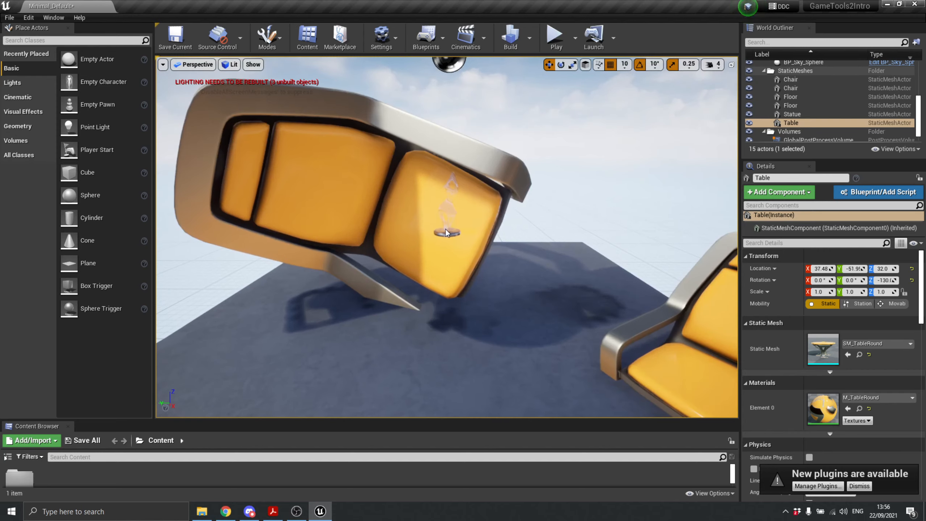
pyautogui.click(714, 68)
pyautogui.click(642, 128)
pyautogui.moveTo(620, 146); pyautogui.dragTo(598, 142, button='right')
pyautogui.moveTo(598, 142); pyautogui.dragTo(617, 194, button='middle')
pyautogui.scroll(-10, 616, 195)
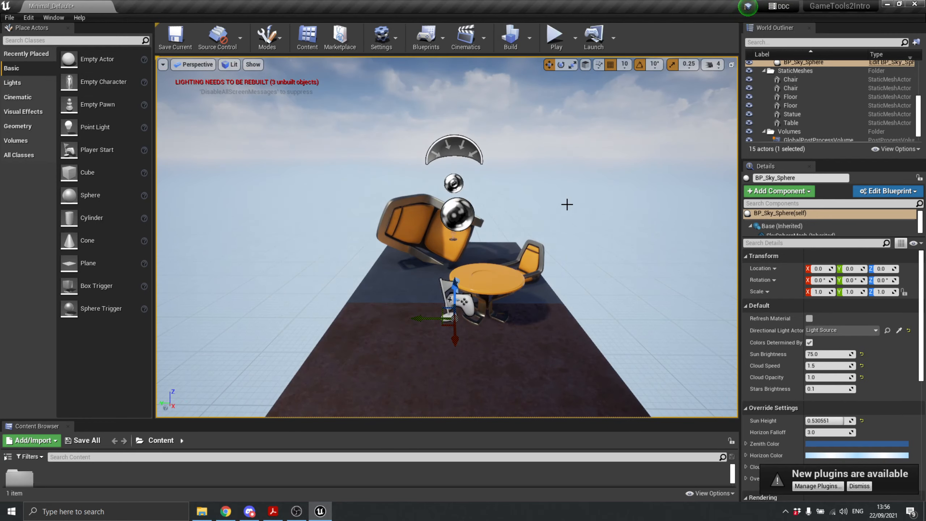
# Set the viewport camera speed to 8.
pyautogui.click(719, 64)
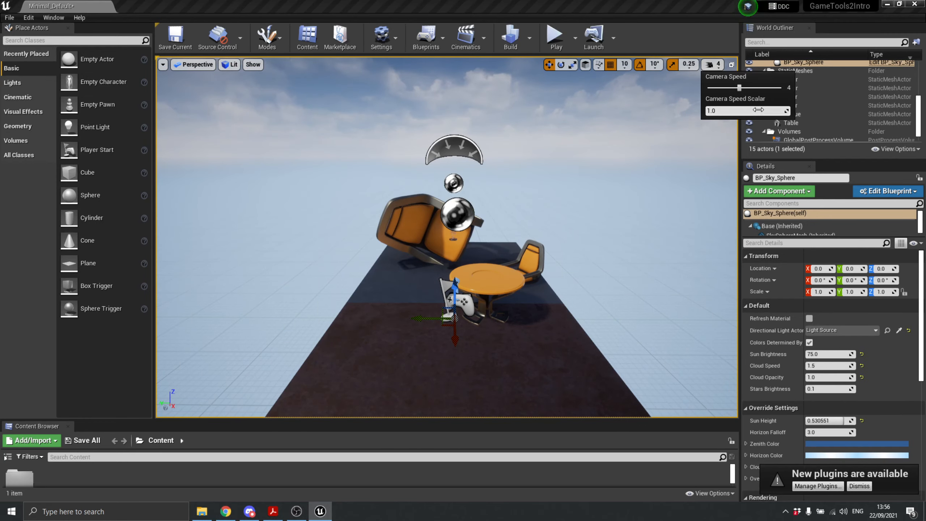
pyautogui.moveTo(740, 88); pyautogui.dragTo(779, 87)
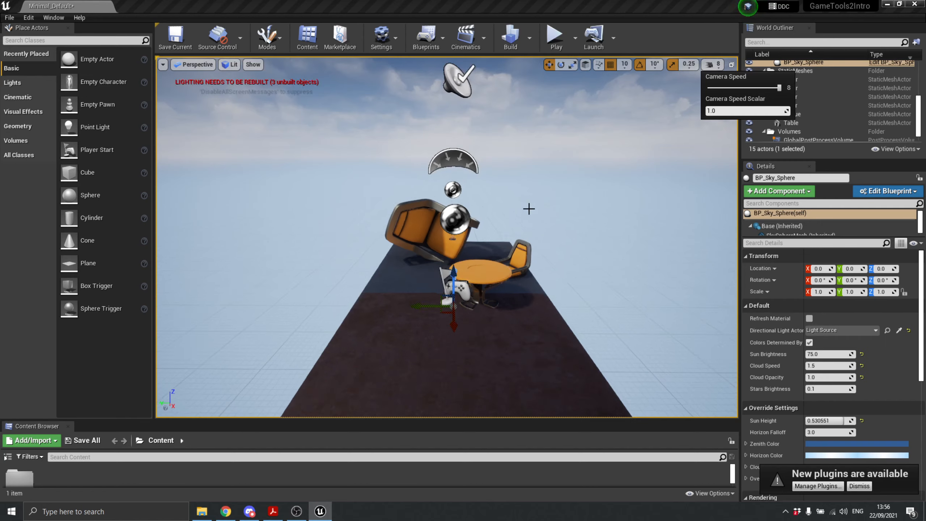
# Zoom the camera in and out at speed 8, ending with the selected sky sphere framed in the viewport.
pyautogui.scroll(10, 528, 209)
pyautogui.scroll(-15, 530, 210)
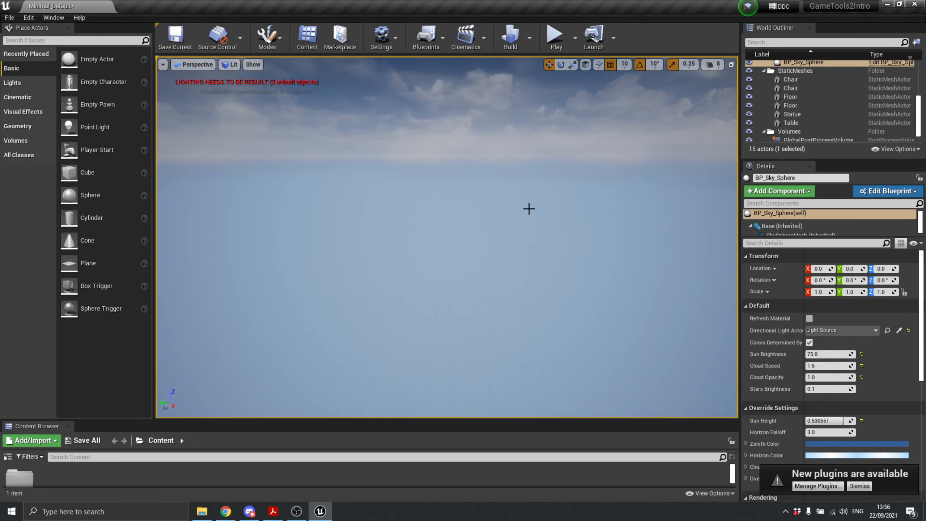
pyautogui.press('f')
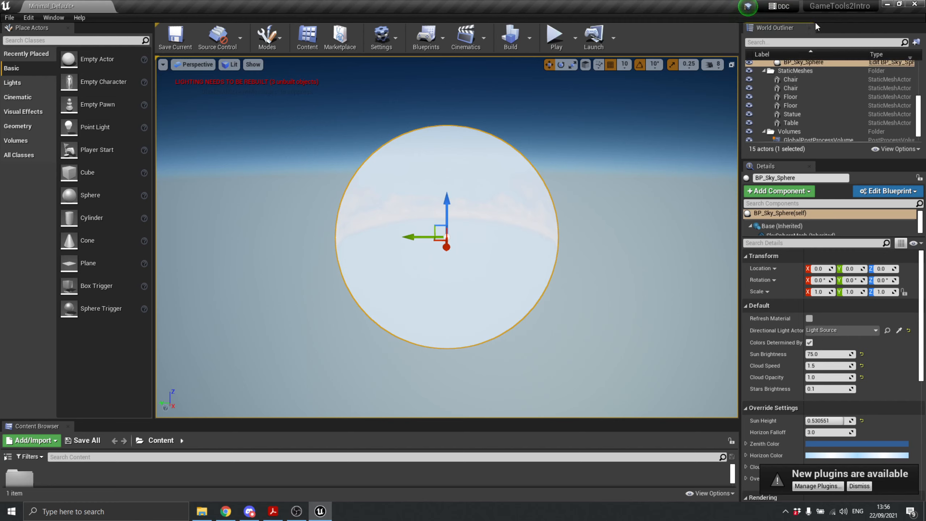
# Frame the enlarged tilted chair and fly around it at camera speed 8.
pyautogui.click(815, 79)
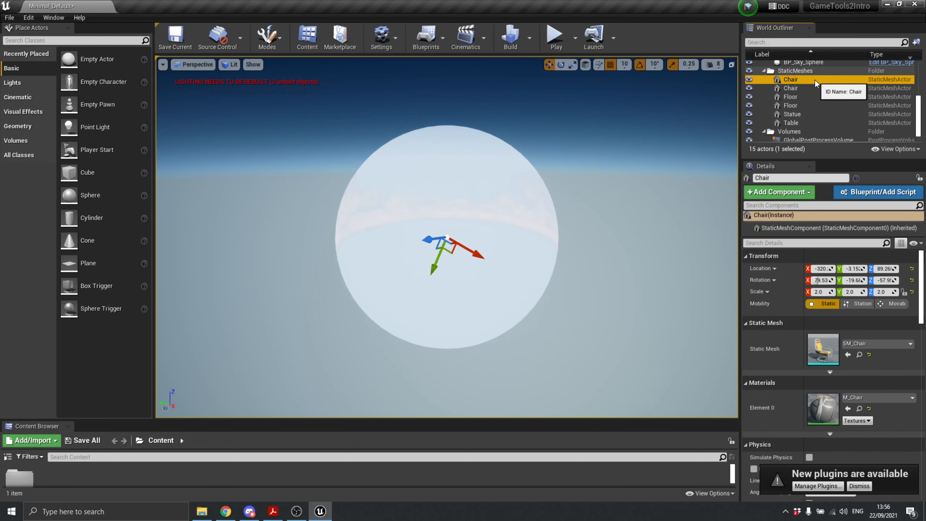
pyautogui.press('f')
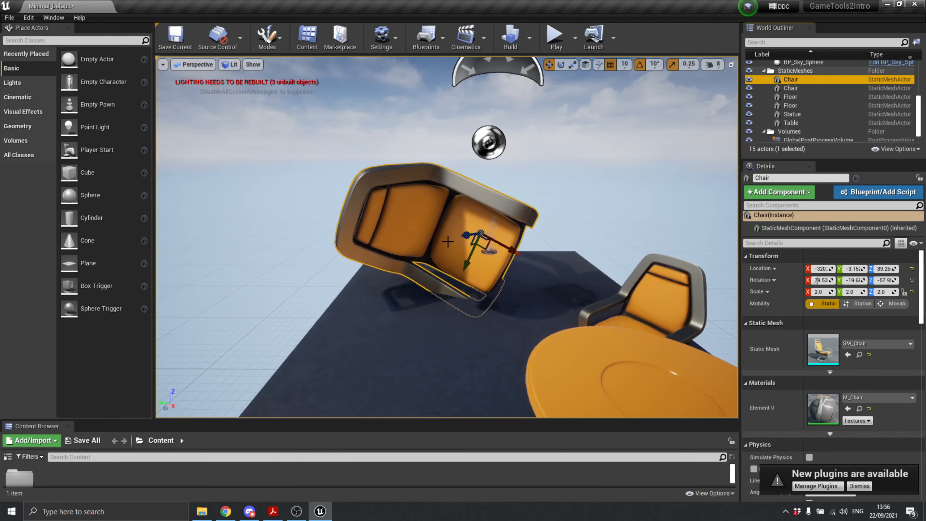
pyautogui.moveTo(623, 192); pyautogui.dragTo(558, 187, button='right')
pyautogui.moveTo(558, 186); pyautogui.dragTo(567, 139, button='middle')
pyautogui.moveTo(567, 139); pyautogui.dragTo(567, 170)
pyautogui.moveTo(447, 237); pyautogui.dragTo(405, 212)
pyautogui.press('s')
pyautogui.moveTo(405, 212); pyautogui.dragTo(485, 213, button='right')
pyautogui.press('w')
pyautogui.press('w')
# Set the viewport camera speed to 4 and fly around until the whole floor and furniture are in view.
pyautogui.click(716, 64)
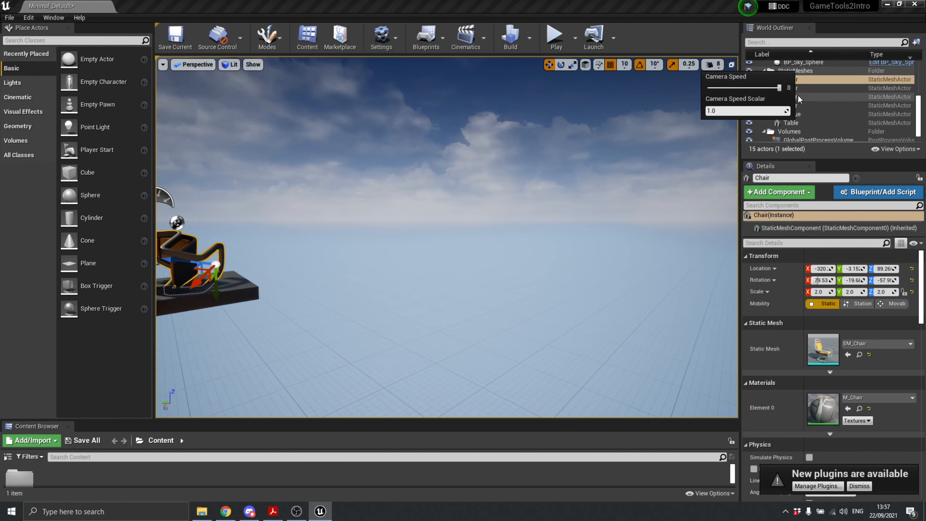
pyautogui.click(740, 88)
pyautogui.moveTo(465, 227)
pyautogui.mouseDown(button='right')
pyautogui.moveTo(458, 190)
pyautogui.moveTo(469, 205)
pyautogui.moveTo(490, 206)
pyautogui.moveTo(450, 207)
pyautogui.moveTo(440, 233)
pyautogui.moveTo(500, 205)
pyautogui.moveTo(481, 241)
pyautogui.moveTo(482, 193)
pyautogui.moveTo(480, 217)
pyautogui.moveTo(465, 210)
pyautogui.moveTo(474, 195)
pyautogui.moveTo(487, 210)
pyautogui.moveTo(480, 221)
pyautogui.moveTo(396, 206)
pyautogui.moveTo(461, 199)
pyautogui.moveTo(460, 210)
pyautogui.mouseUp(button='right')
pyautogui.press('s')
pyautogui.press('f')
pyautogui.scroll(-8, 461, 241)
pyautogui.press('w')
pyautogui.press('a')
pyautogui.press('d')
pyautogui.press('a')
pyautogui.press('w')
pyautogui.press('s')
pyautogui.press('d')
pyautogui.press('w')
pyautogui.press('a')
pyautogui.press('s')
pyautogui.press('w')
pyautogui.press('a')
pyautogui.press('w')
pyautogui.press('s')
pyautogui.press('d')
pyautogui.press('a')
pyautogui.press('w')
pyautogui.press('s')
pyautogui.press('d')
pyautogui.press('w')
pyautogui.press('a')
pyautogui.press('d')
pyautogui.press('s')
pyautogui.press('w')
pyautogui.press('s')
# Select the sphere reflection capture, the table and the small upright chair in turn, and frame the chair in the viewport.
pyautogui.click(376, 245)
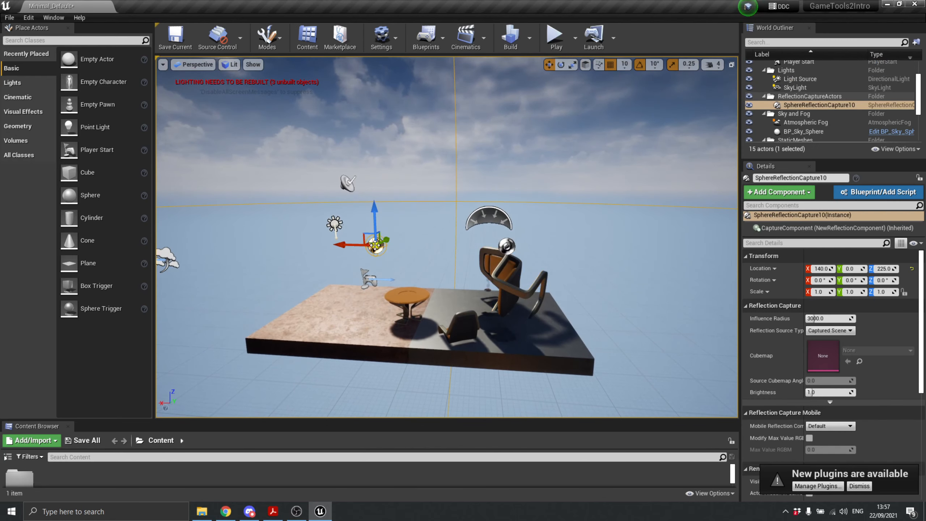
pyautogui.click(403, 290)
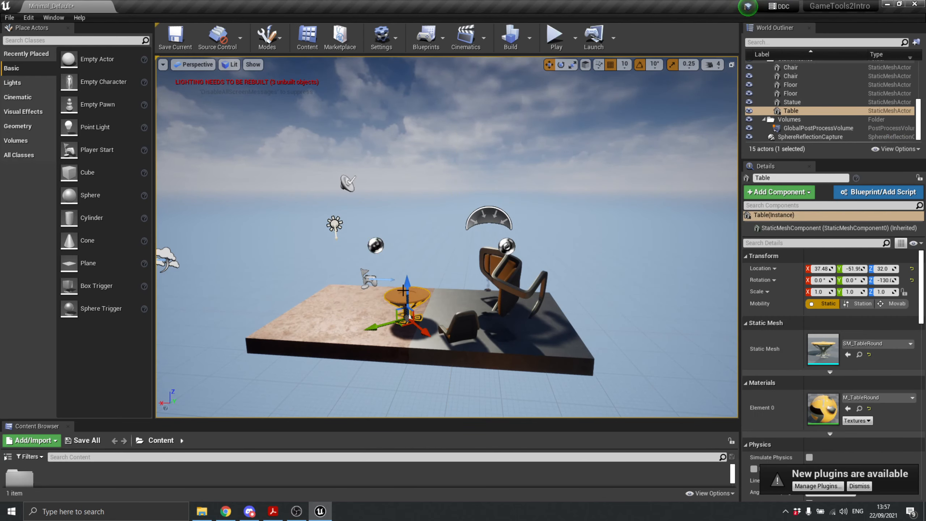
pyautogui.click(464, 325)
pyautogui.moveTo(464, 324); pyautogui.dragTo(414, 323, button='right')
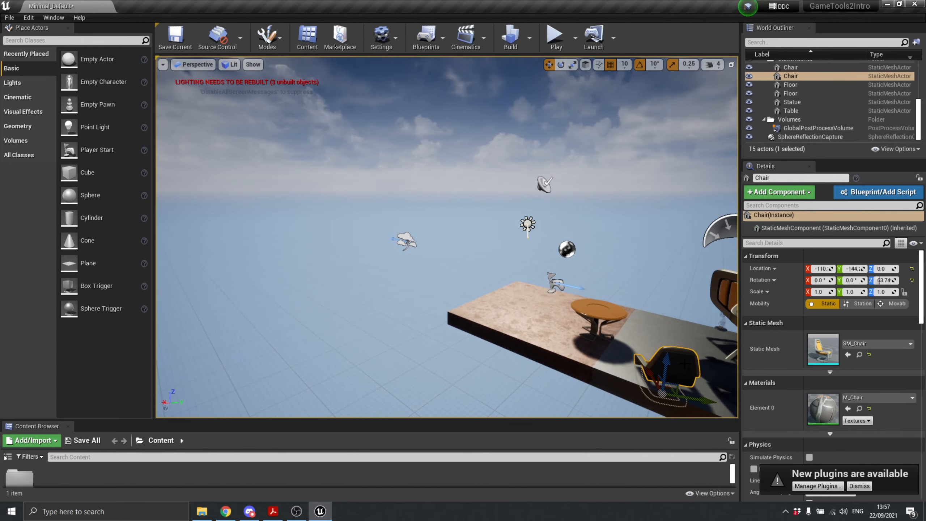
pyautogui.press('f')
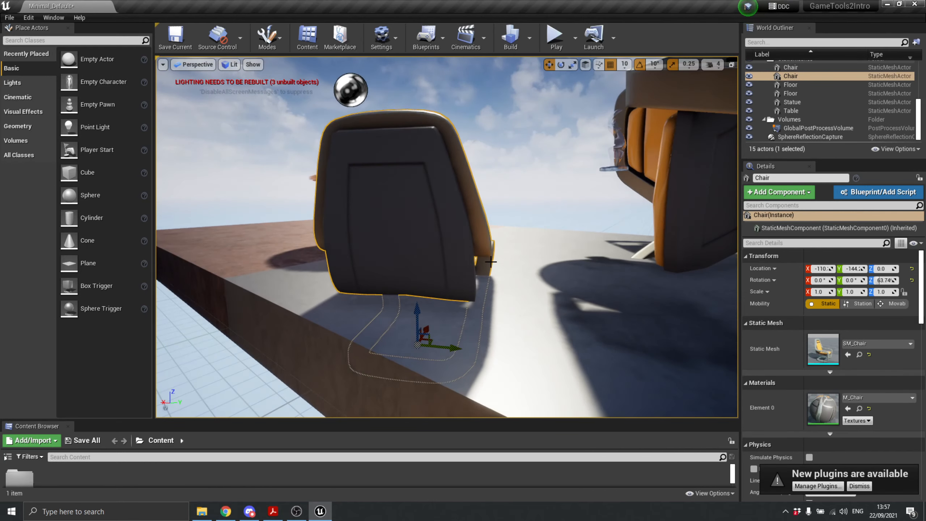
# Orbit around the small upright chair and raise it to a Z location of 30.
pyautogui.keyDown('alt'); pyautogui.moveTo(425, 223); pyautogui.dragTo(607, 227); pyautogui.keyUp('alt')
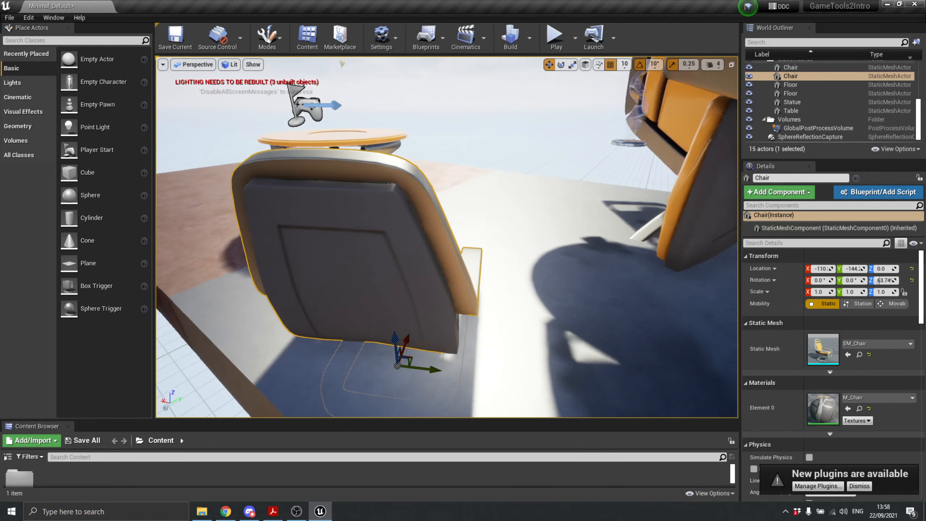
pyautogui.moveTo(447, 237); pyautogui.dragTo(547, 237, button='right')
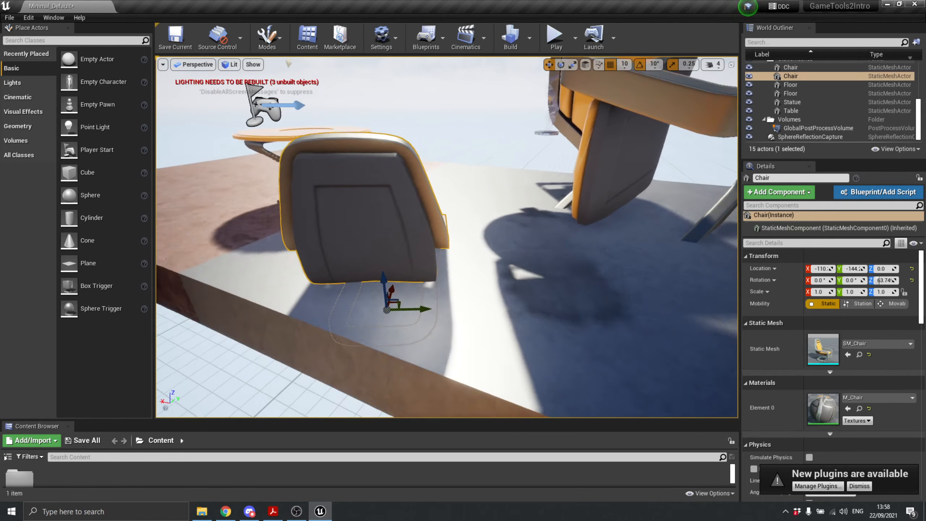
pyautogui.moveTo(448, 237); pyautogui.dragTo(465, 277, button='right')
pyautogui.keyDown('alt'); pyautogui.moveTo(447, 237); pyautogui.dragTo(463, 271); pyautogui.keyUp('alt')
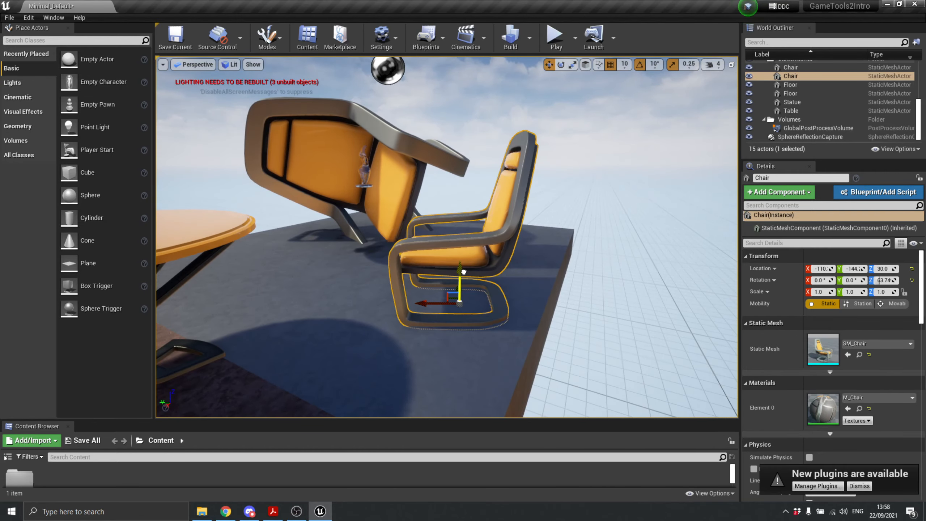
# Assign the M_CobbleStone_Rough material to the large tilted chair.
pyautogui.click(682, 196)
pyautogui.moveTo(440, 186); pyautogui.dragTo(398, 157, button='right')
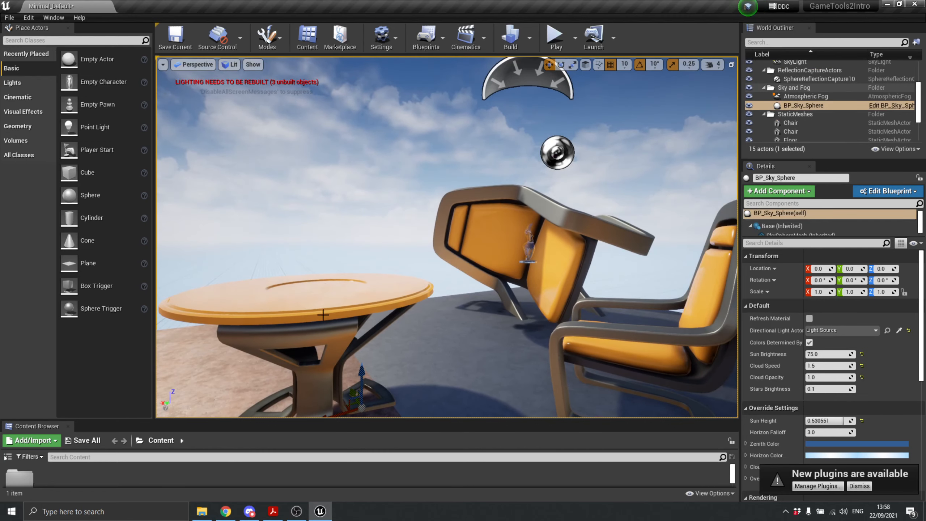
pyautogui.click(531, 244)
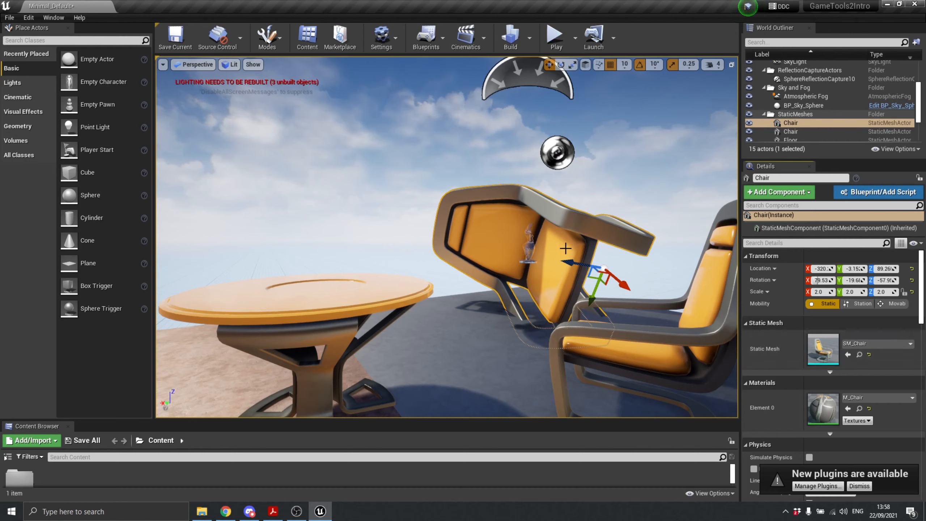
pyautogui.scroll(-2, 780, 331)
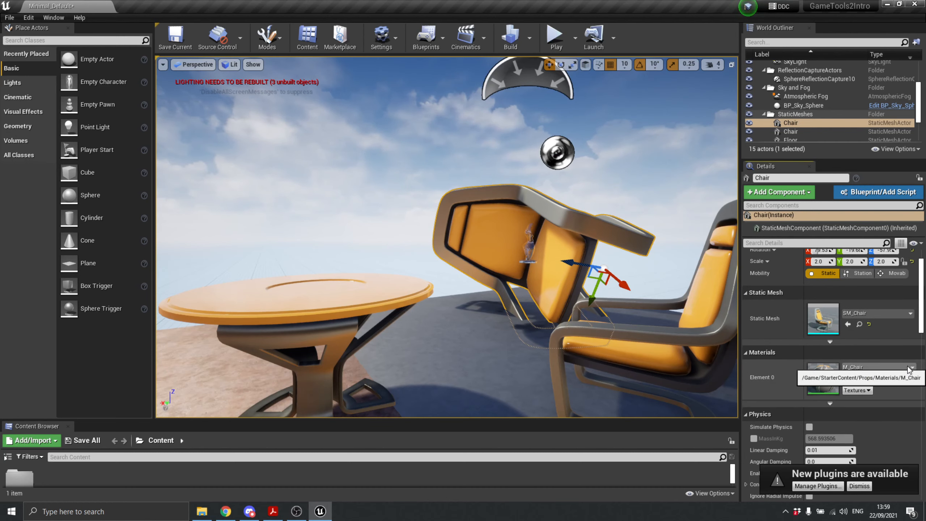
pyautogui.click(864, 367)
pyautogui.click(815, 323)
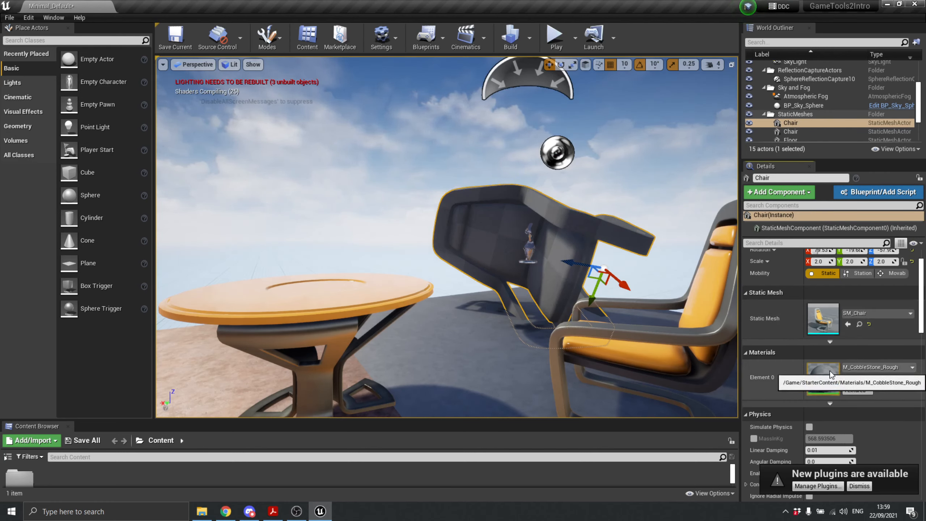
pyautogui.click(901, 366)
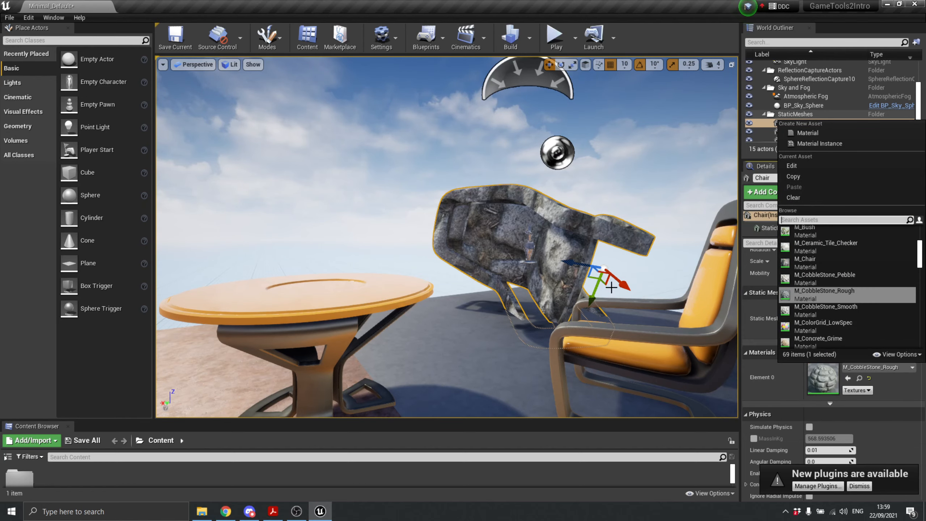
pyautogui.rightClick(615, 267)
# Replace the large tilted chair's static mesh with SM_Couch.
pyautogui.click(617, 267)
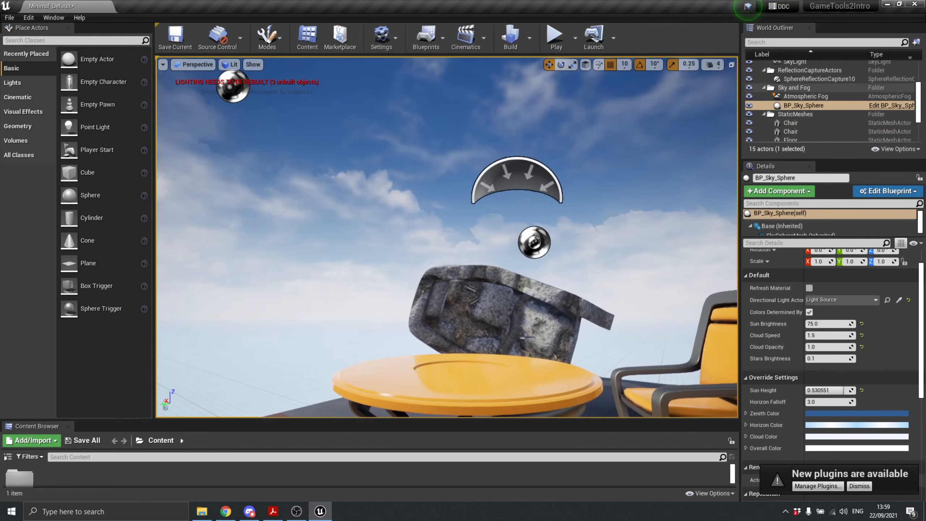
pyautogui.press('w')
pyautogui.moveTo(616, 267); pyautogui.dragTo(573, 356, button='right')
pyautogui.press('s')
pyautogui.press('d')
pyautogui.scroll(2, 873, 320)
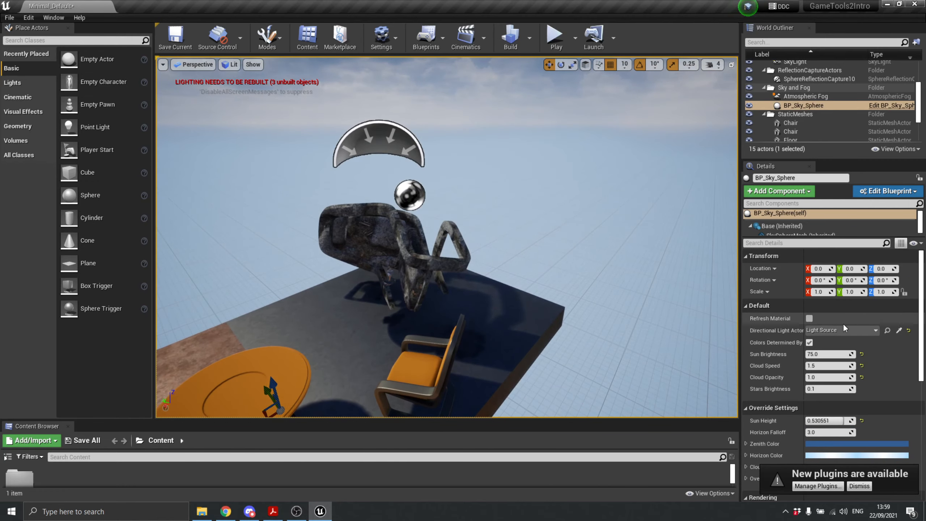
pyautogui.click(390, 247)
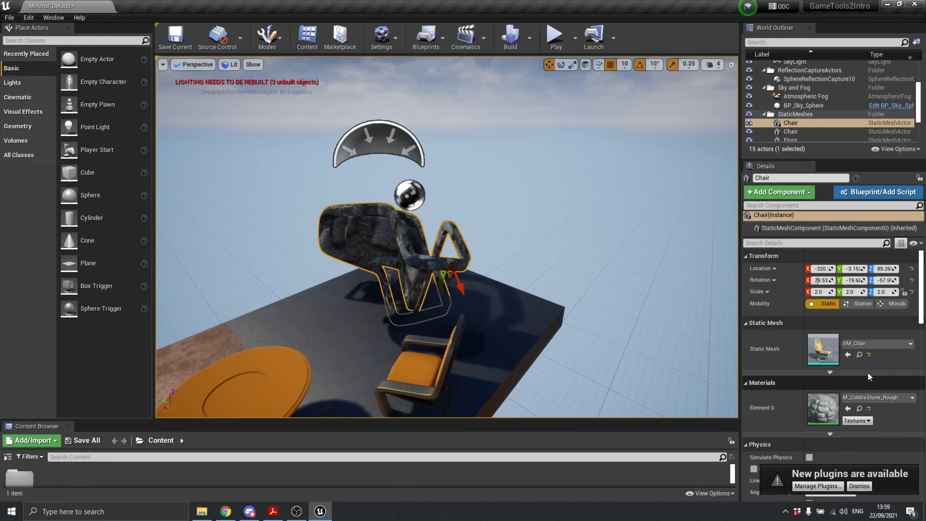
pyautogui.click(877, 344)
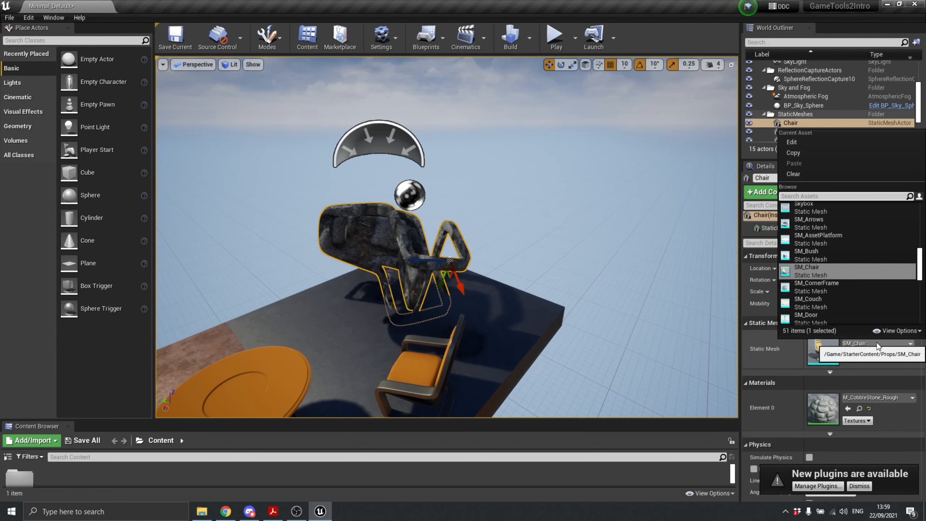
pyautogui.click(824, 305)
pyautogui.moveTo(438, 267)
pyautogui.mouseDown(button='right')
pyautogui.moveTo(474, 267)
pyautogui.moveTo(437, 270)
pyautogui.moveTo(445, 269)
pyautogui.moveTo(434, 252)
pyautogui.moveTo(423, 256)
pyautogui.moveTo(438, 264)
pyautogui.mouseUp(button='right')
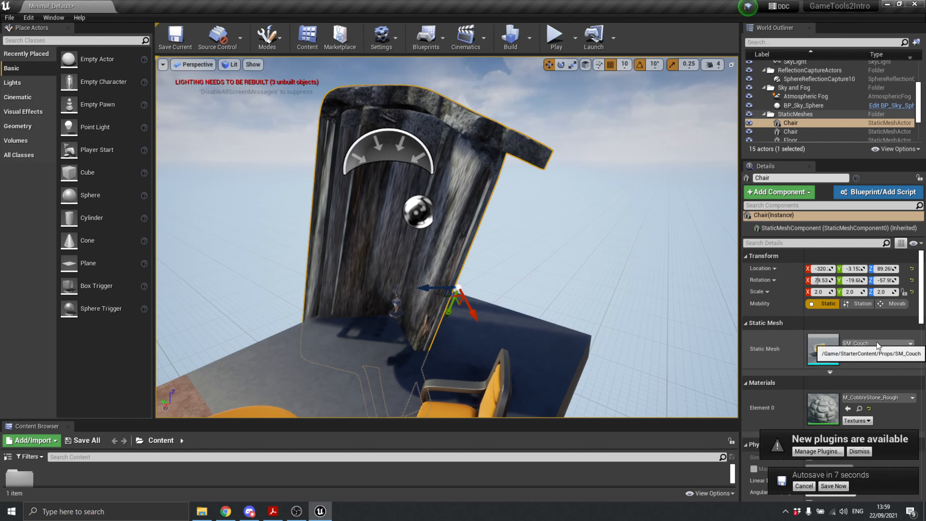
# Try SM_Door and SM_GlassWindow as the static mesh of the selected Chair actor.
pyautogui.click(899, 344)
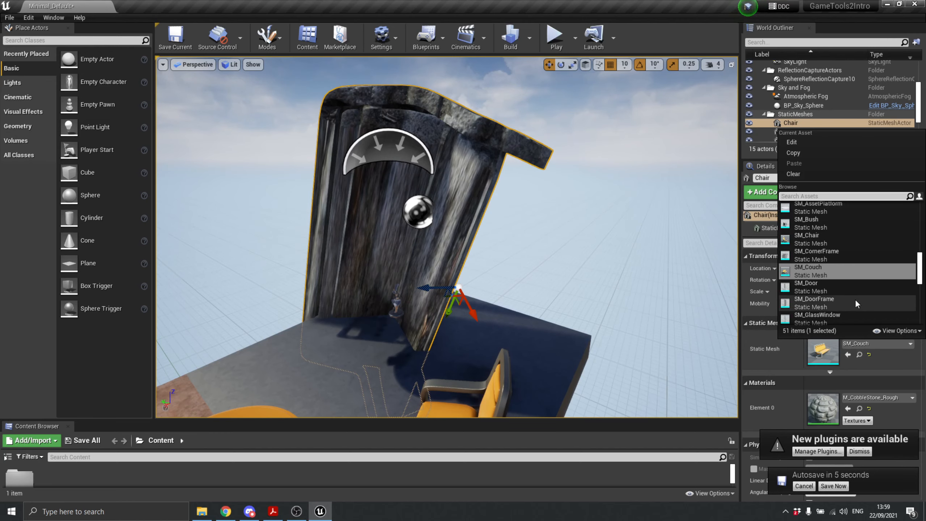
pyautogui.click(848, 286)
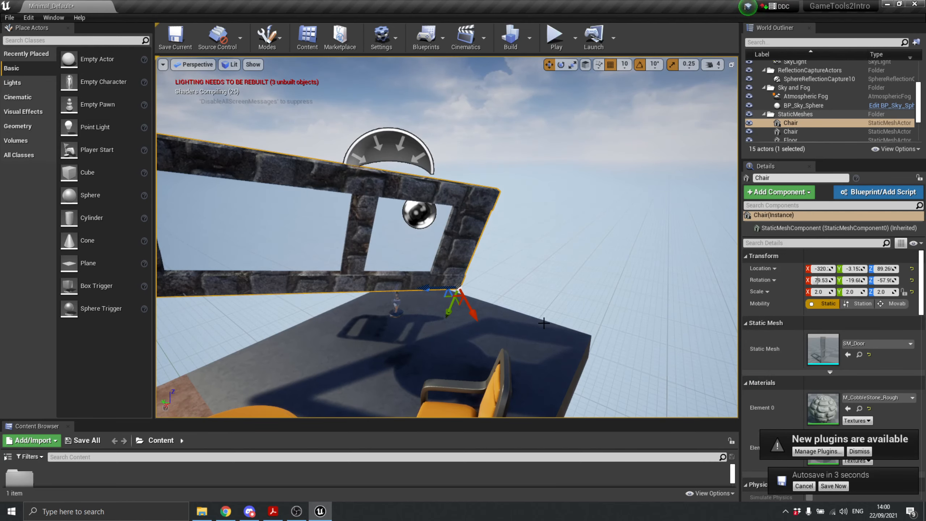
pyautogui.scroll(-5, 538, 320)
pyautogui.click(866, 346)
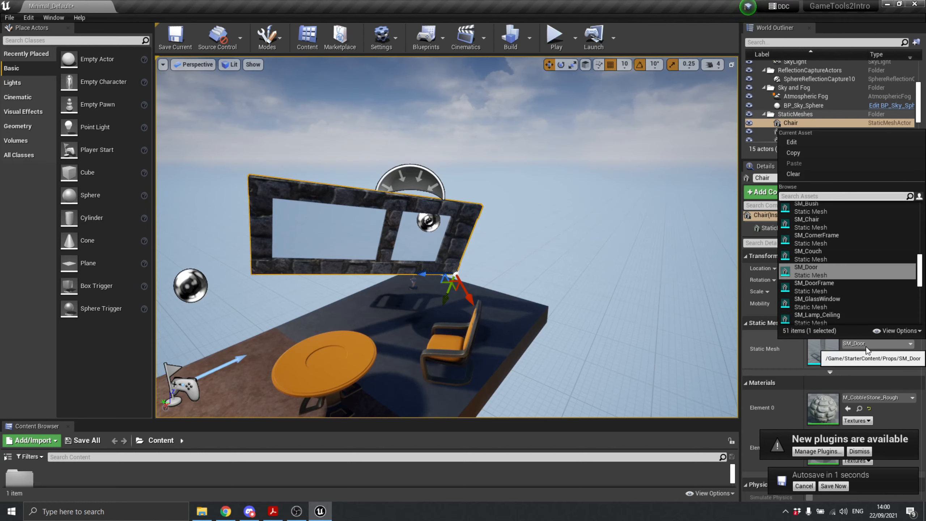
pyautogui.click(830, 306)
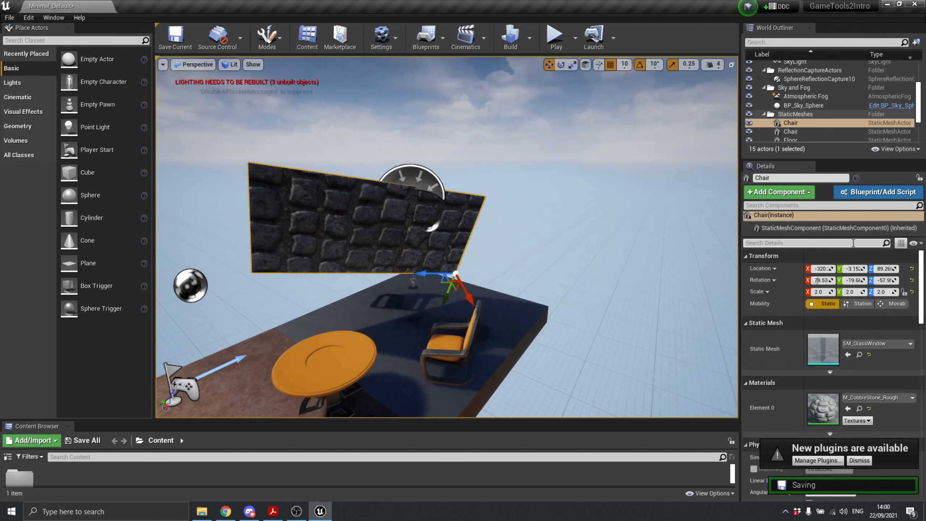
# Set the selected Chair actor's static mesh to SM_Stairs.
pyautogui.click(867, 343)
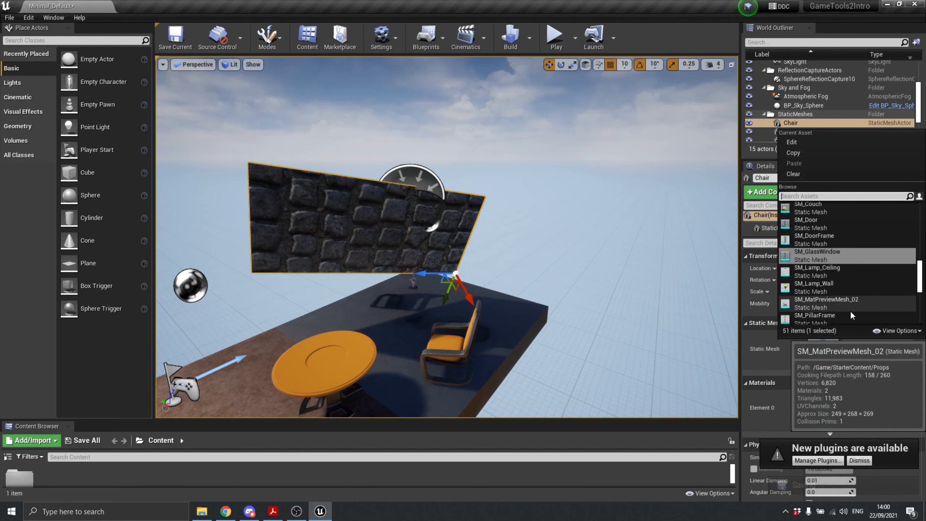
pyautogui.moveTo(871, 309)
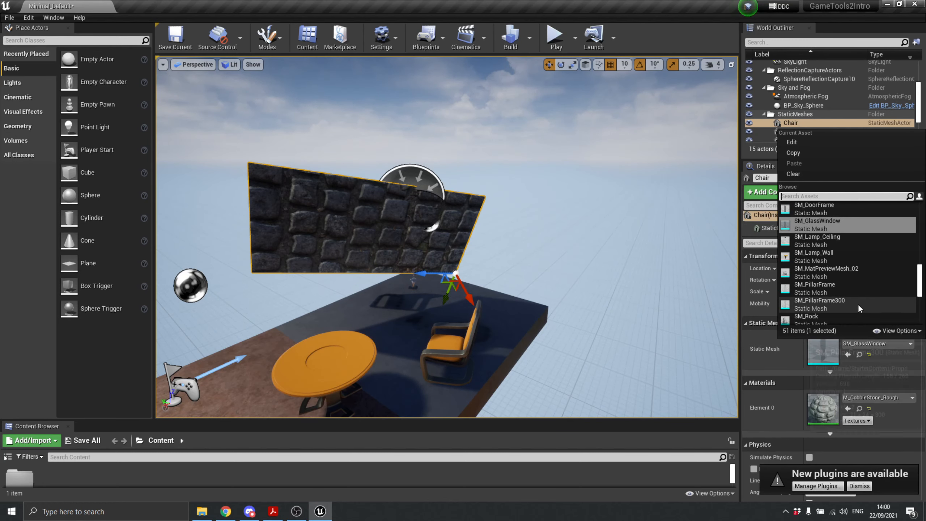
pyautogui.scroll(-1, 838, 273)
pyautogui.scroll(-3, 836, 274)
pyautogui.click(835, 286)
pyautogui.moveTo(511, 255); pyautogui.dragTo(495, 251, button='right')
# Assign the M_ColorGrid_LowSpec material to Element 1 of the stairs mesh.
pyautogui.scroll(-5, 776, 359)
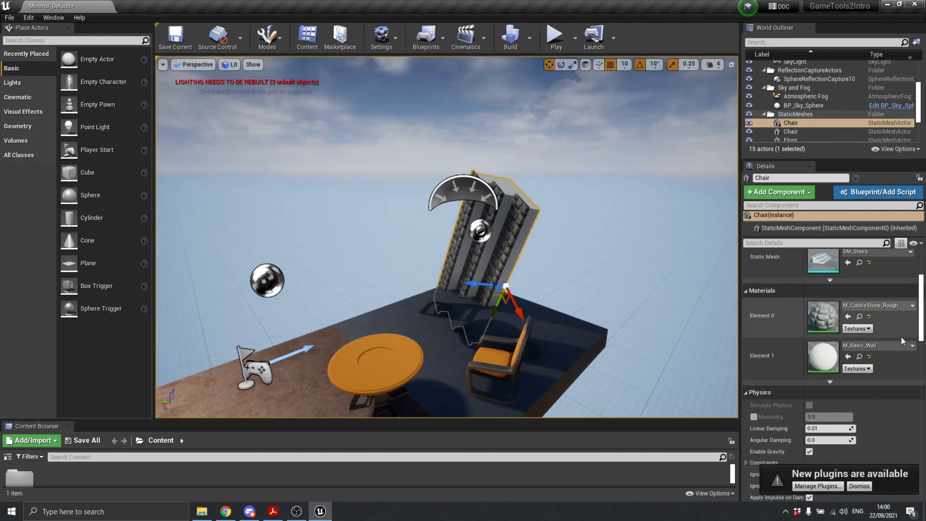
pyautogui.click(879, 345)
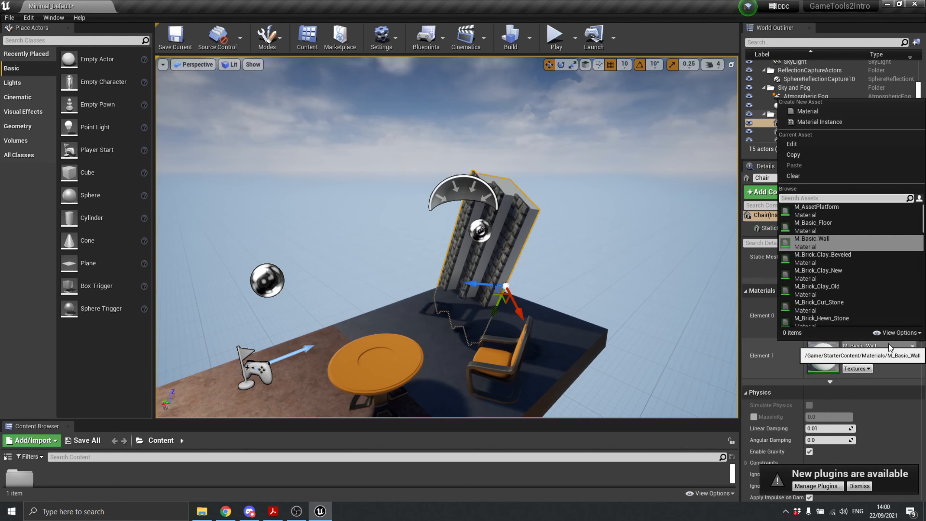
pyautogui.scroll(-5, 855, 300)
pyautogui.click(857, 293)
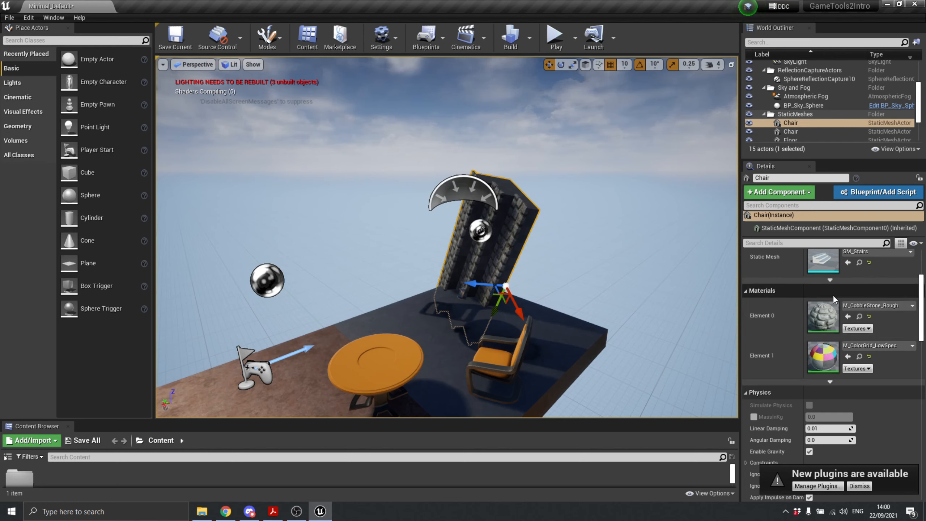
# Set the stairs mesh's Element 1 material to M_Door and view the mesh up close.
pyautogui.click(877, 345)
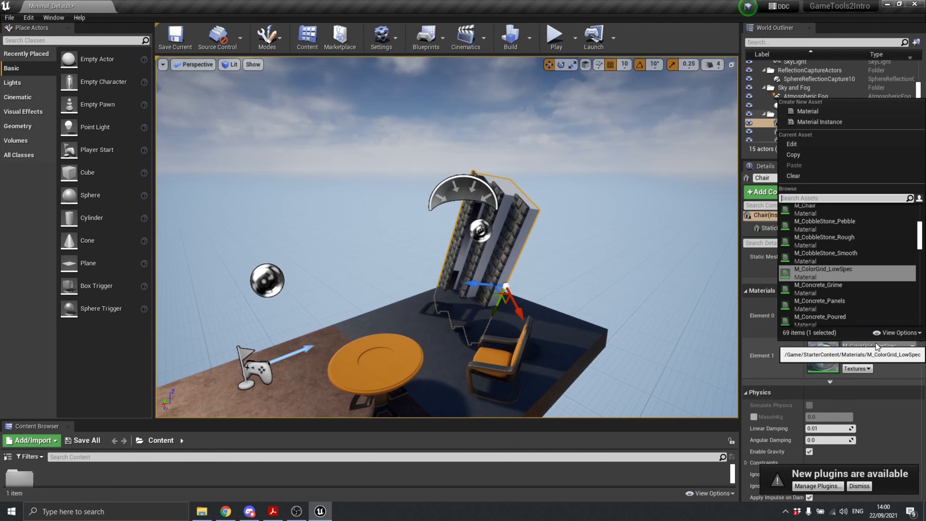
pyautogui.scroll(-1, 824, 302)
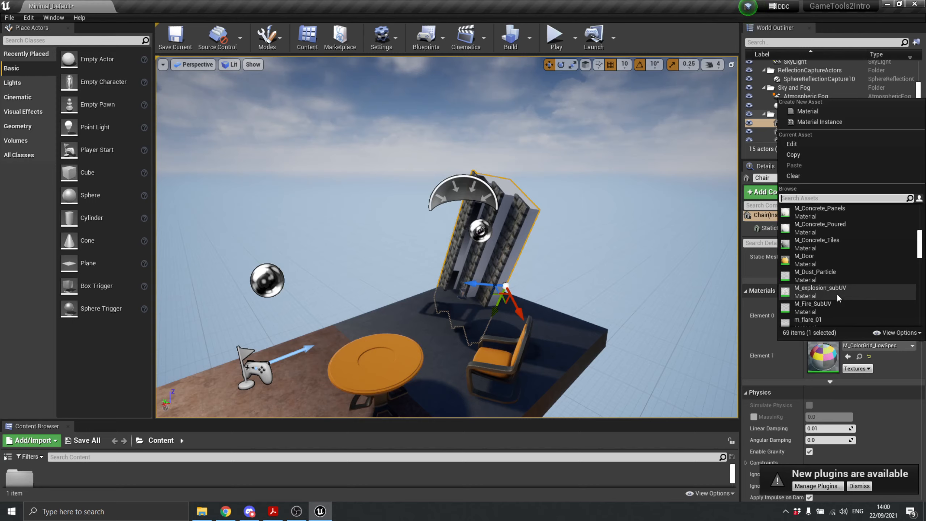
pyautogui.click(806, 319)
pyautogui.moveTo(650, 268); pyautogui.dragTo(714, 265, button='right')
pyautogui.press('w')
pyautogui.press('a')
pyautogui.press('s')
# Move the tilted stairs mesh along its local Y axis to a spot high above the floor.
pyautogui.scroll(-5, 799, 351)
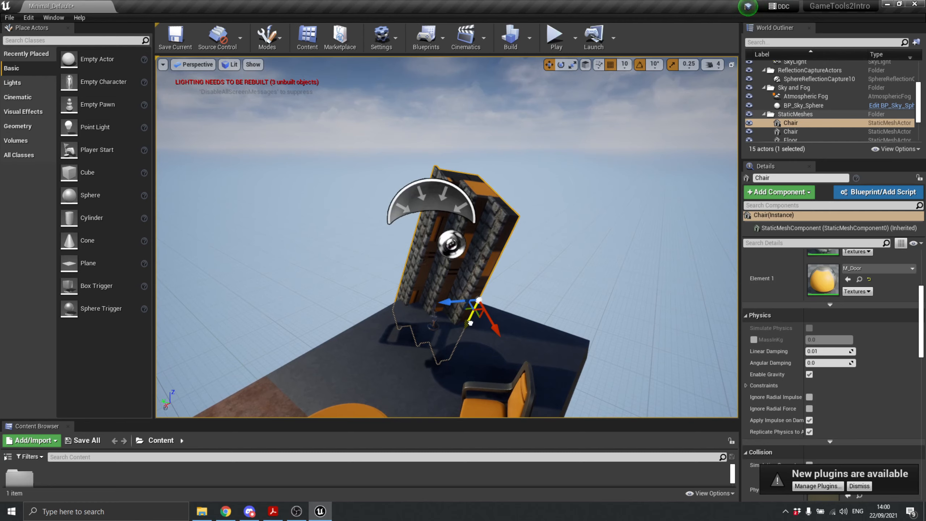
pyautogui.moveTo(471, 322); pyautogui.dragTo(592, 91)
pyautogui.scroll(-6, 619, 243)
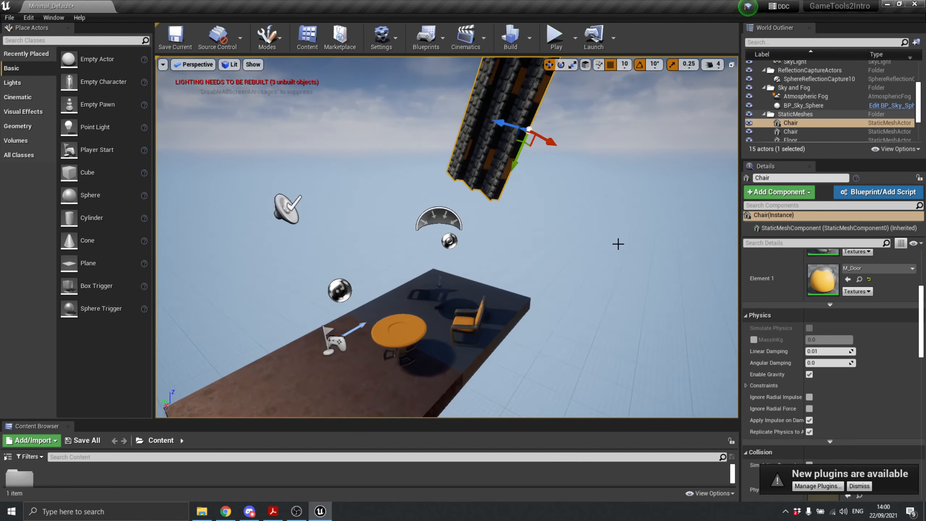
# Play the level to test the suspended stairs mesh, stop the simulation and bring the whole scene back into view.
pyautogui.scroll(-5, 554, 292)
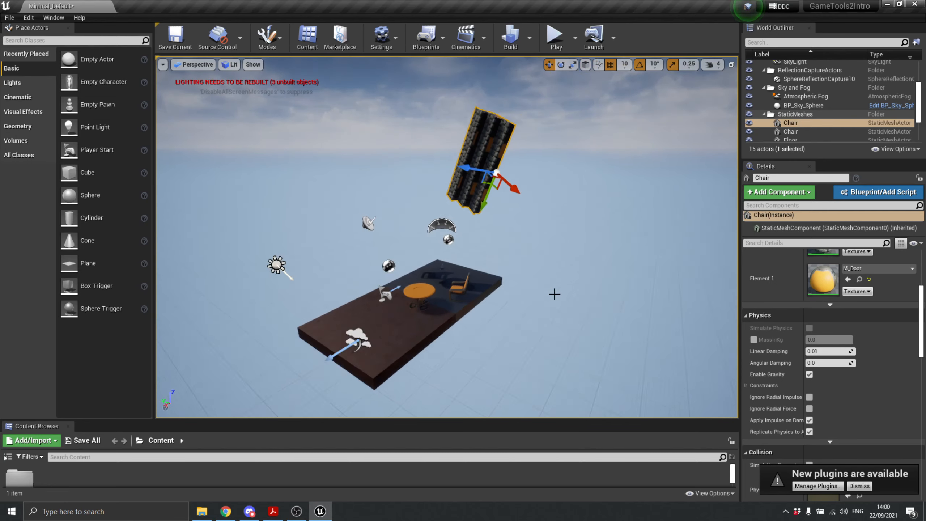
pyautogui.click(552, 35)
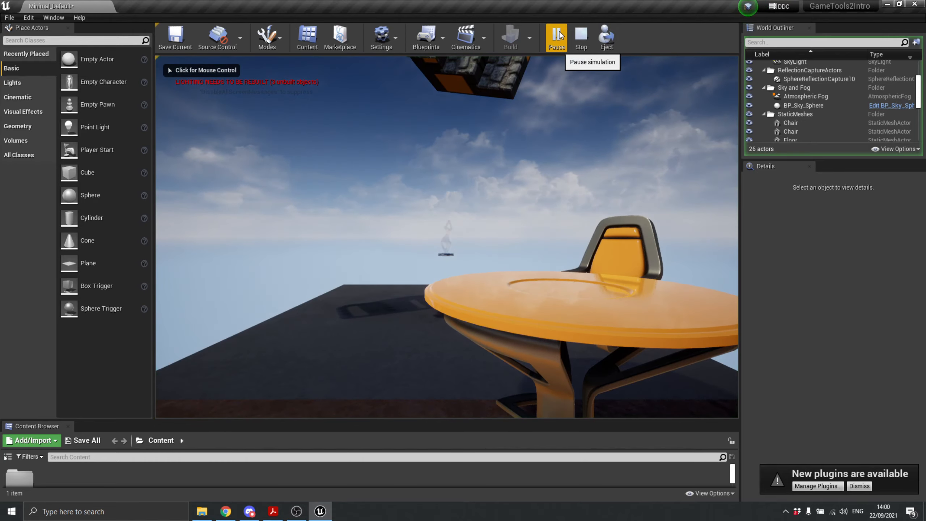
pyautogui.click(581, 36)
pyautogui.moveTo(587, 148)
pyautogui.mouseDown(button='right')
pyautogui.moveTo(540, 163)
pyautogui.moveTo(564, 164)
pyautogui.moveTo(566, 137)
pyautogui.moveTo(576, 157)
pyautogui.moveTo(579, 125)
pyautogui.moveTo(579, 144)
pyautogui.mouseUp(button='right')
pyautogui.press('s')
pyautogui.press('w')
pyautogui.press('s')
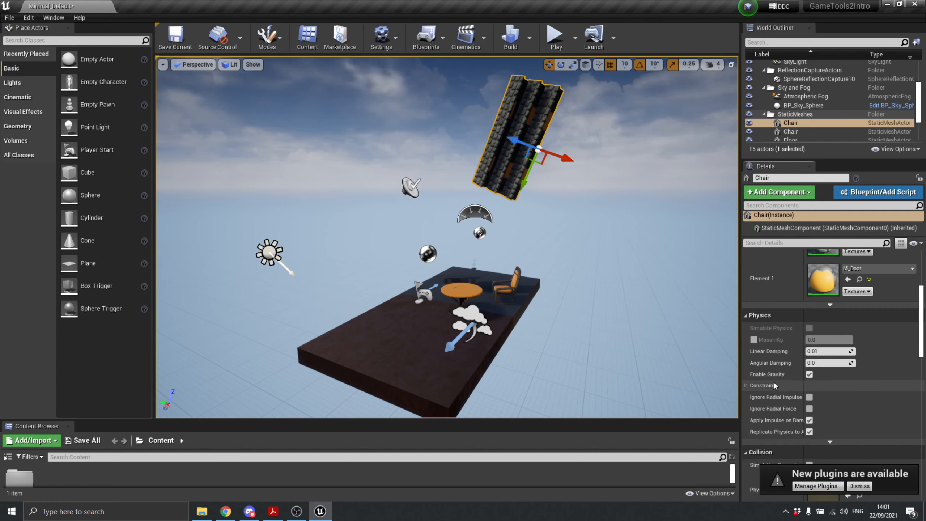
# Examine the stairs mesh's physics constraints and the available constraint modes.
pyautogui.click(745, 386)
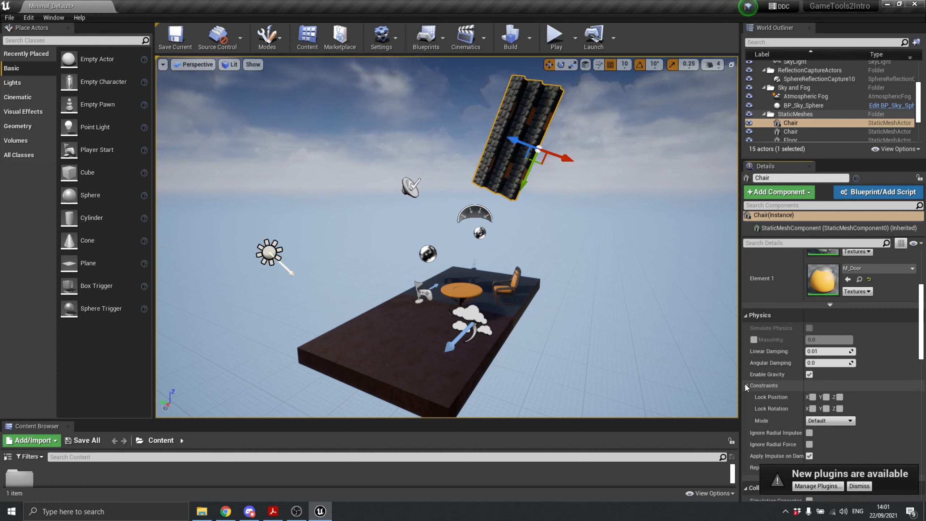
pyautogui.click(838, 421)
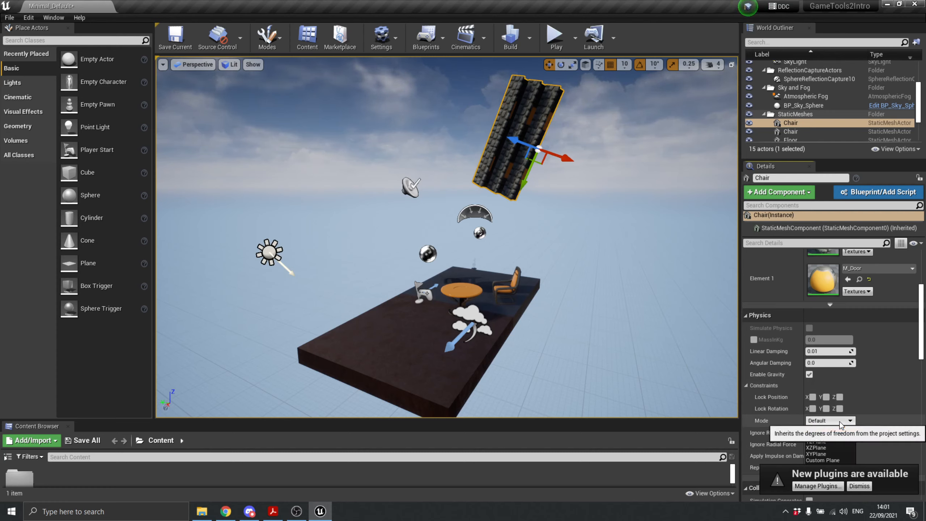
pyautogui.scroll(-1, 875, 436)
pyautogui.click(746, 371)
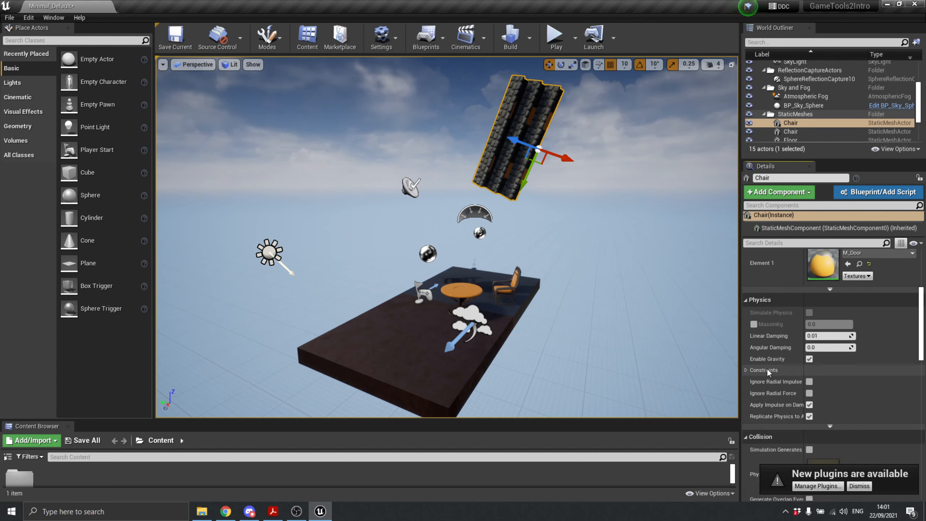
# Enable Simulation Generates Hit Events in the stairs mesh's collision settings.
pyautogui.scroll(-4, 855, 384)
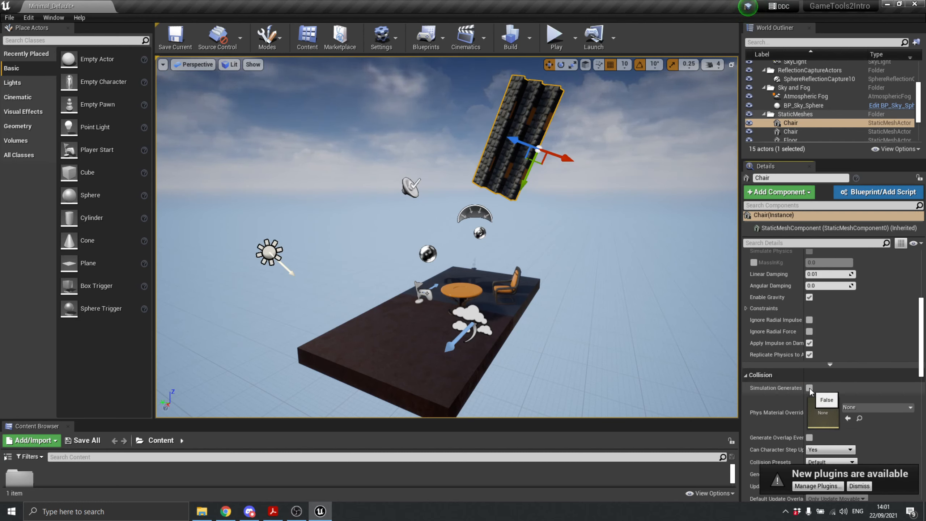
pyautogui.click(809, 387)
pyautogui.scroll(-3, 878, 405)
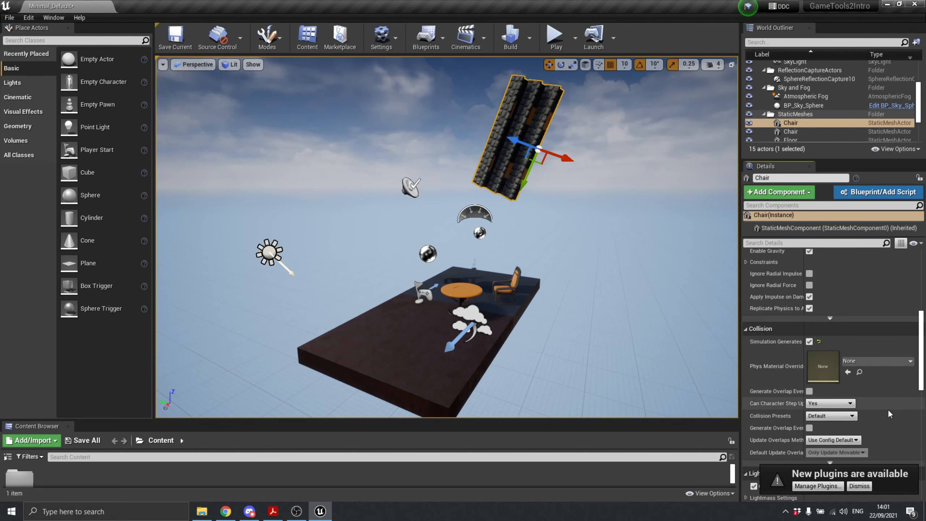
# Review the stairs mesh's remaining details from Lighting and Rendering down to Actor, and dismiss the new plugins notification.
pyautogui.scroll(-8, 895, 420)
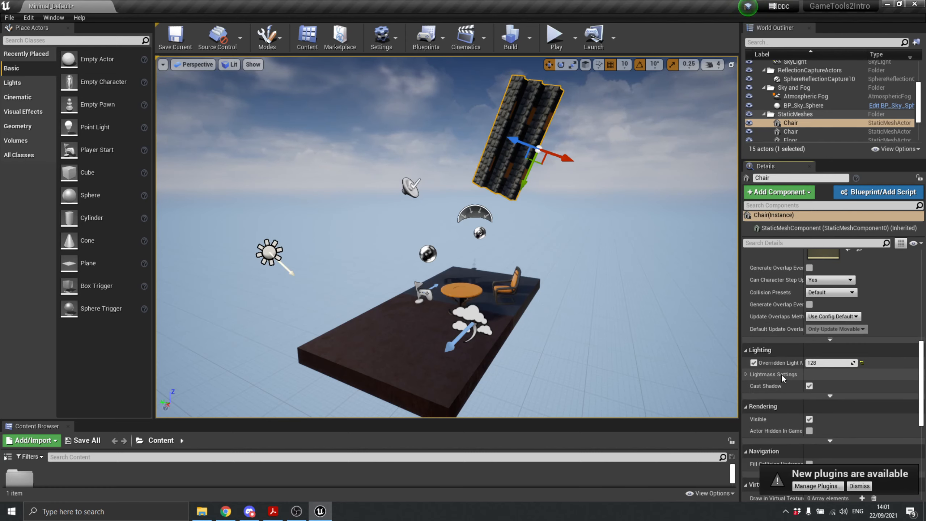
pyautogui.scroll(-3, 876, 405)
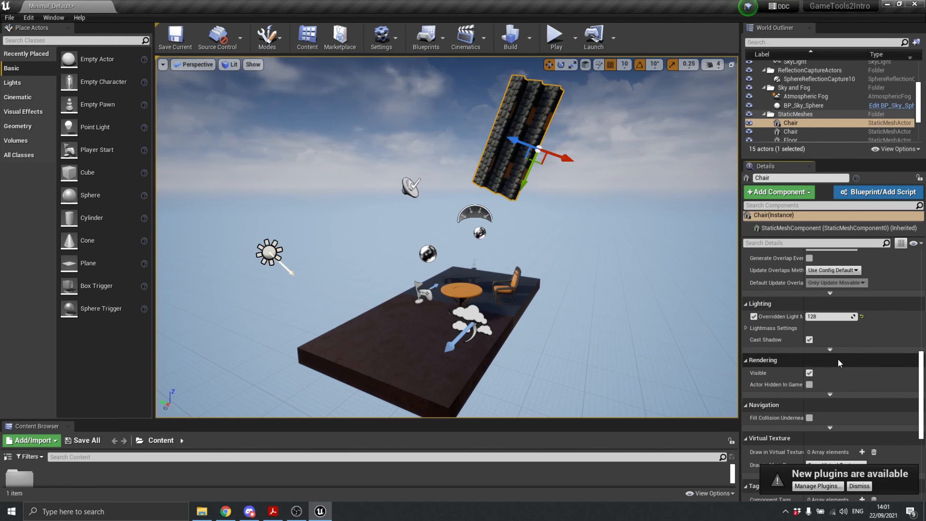
pyautogui.scroll(-6, 773, 301)
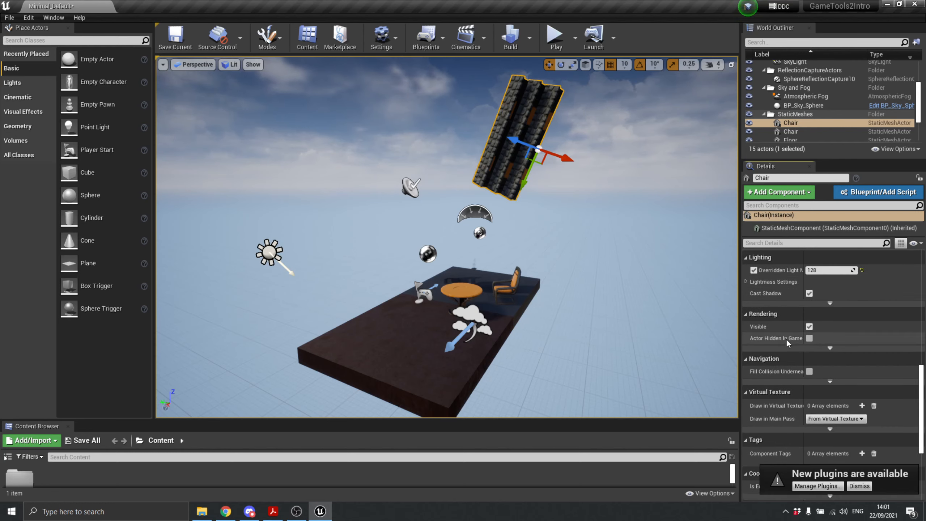
pyautogui.scroll(-6, 787, 345)
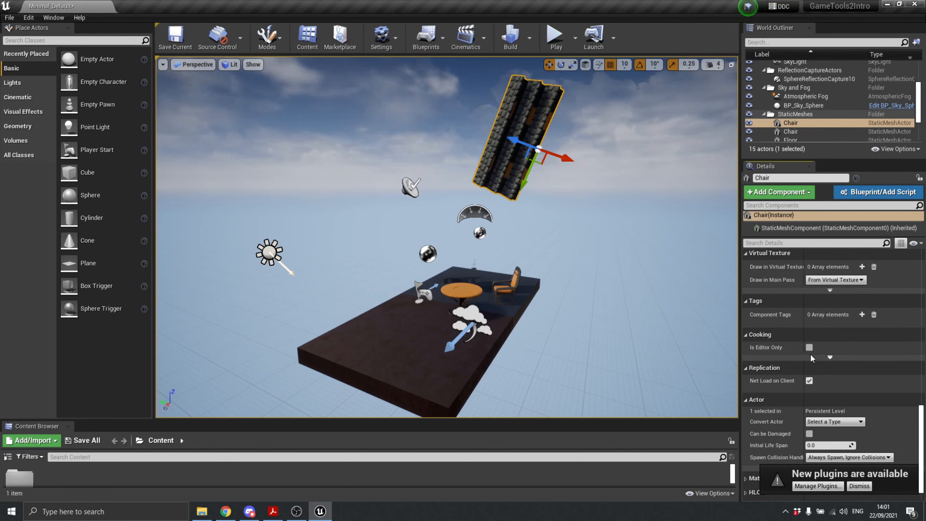
pyautogui.scroll(-2, 810, 353)
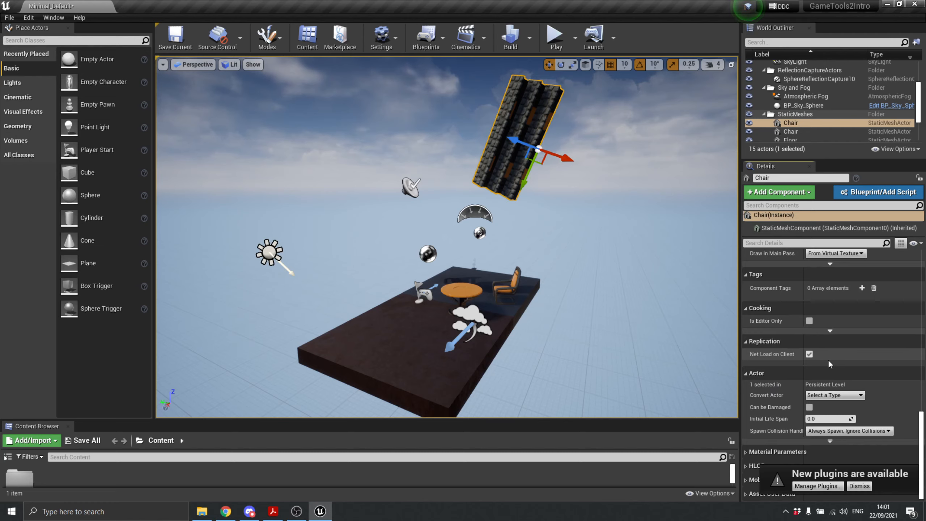
pyautogui.click(860, 486)
# Run the level again with the changed collision setting, stop it, and view the platform and stairs from farther away.
pyautogui.click(556, 37)
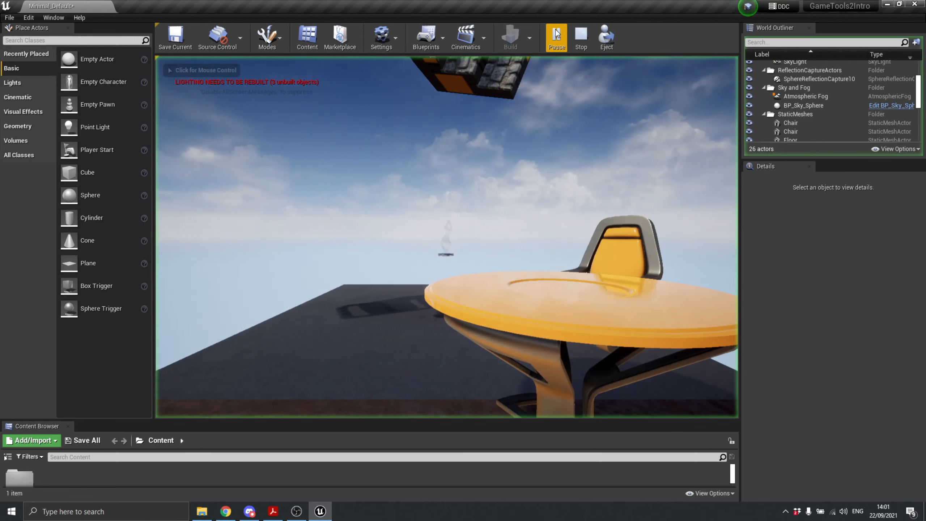
pyautogui.click(582, 37)
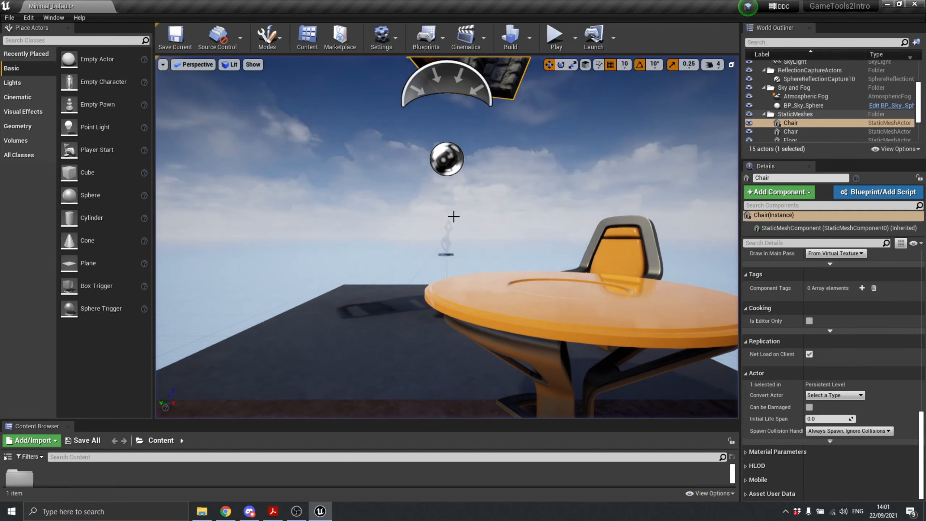
pyautogui.scroll(-6, 451, 251)
pyautogui.moveTo(532, 178); pyautogui.dragTo(495, 170, button='middle')
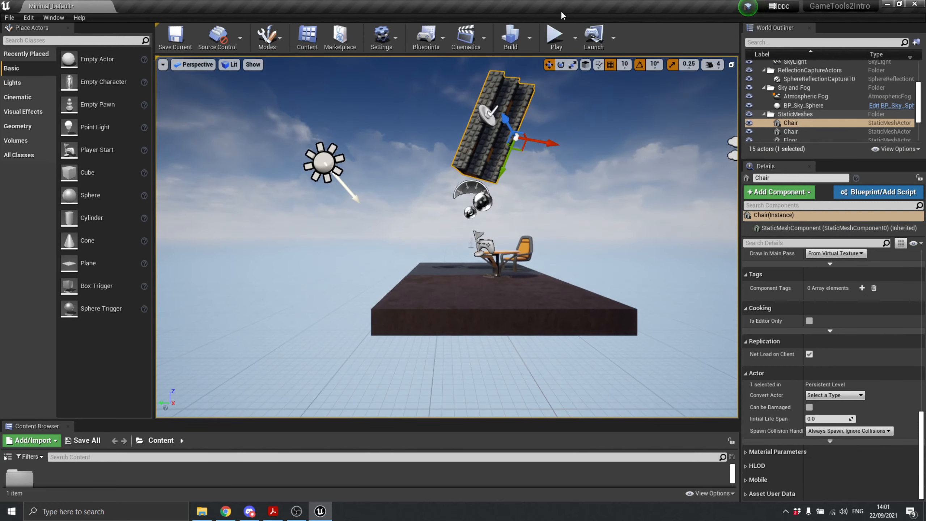
# Play the level with mouse control, fly around the hanging stairs mesh to inspect it from several sides, and end the play session.
pyautogui.click(549, 40)
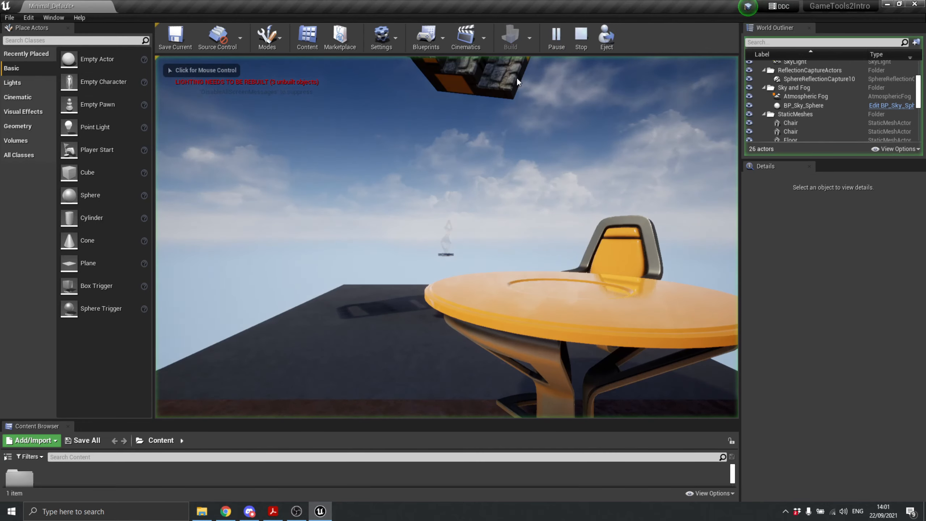
pyautogui.click(517, 81)
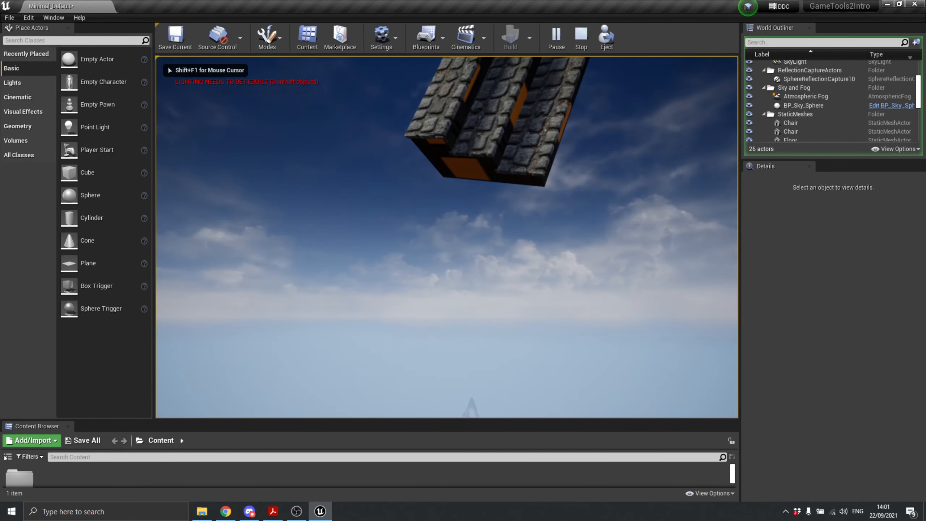
pyautogui.press('w')
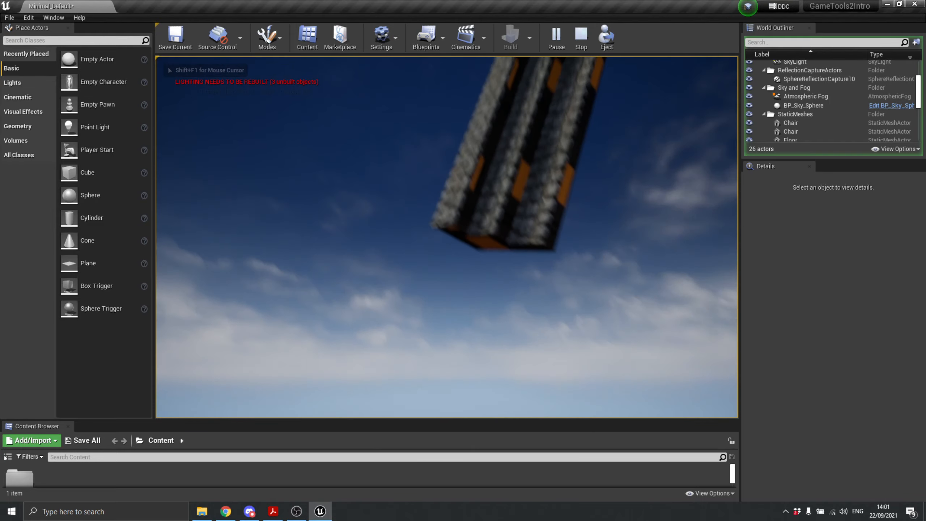
pyautogui.press('s')
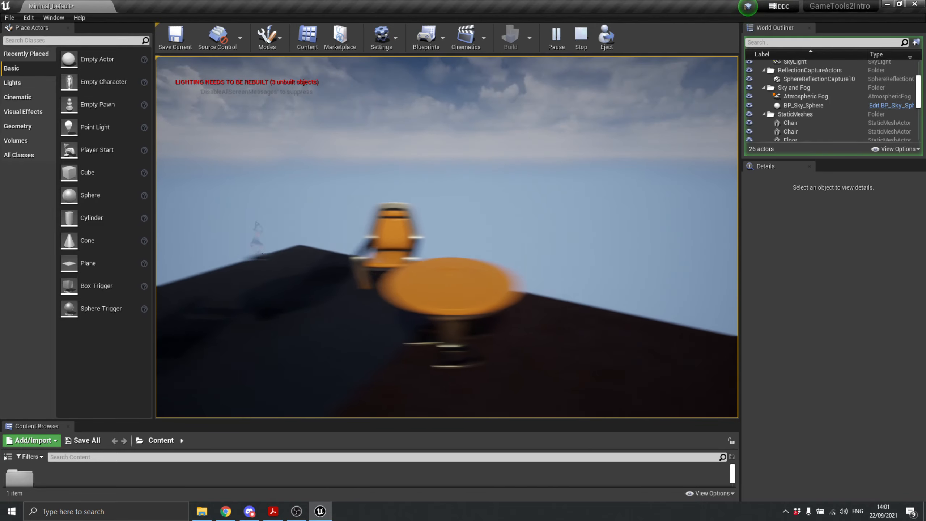
pyautogui.press('d')
pyautogui.press('w')
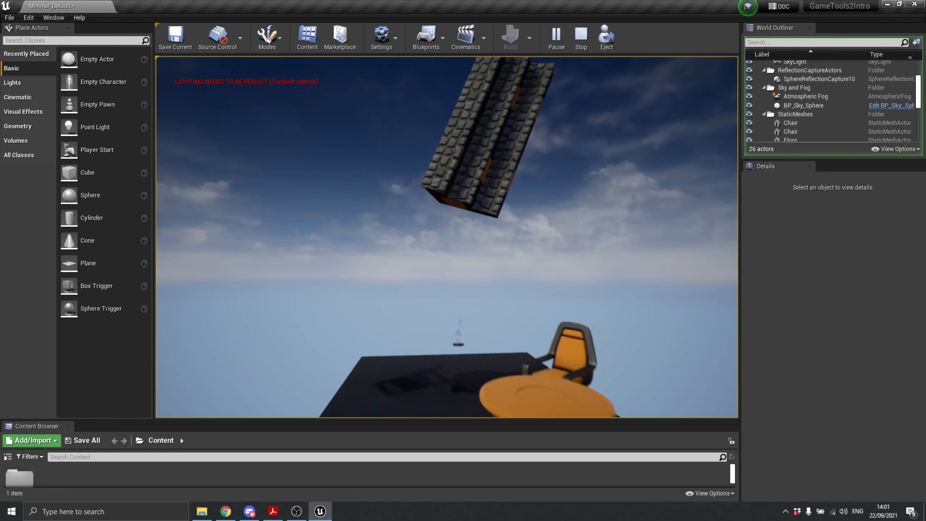
pyautogui.press('d')
pyautogui.press('s')
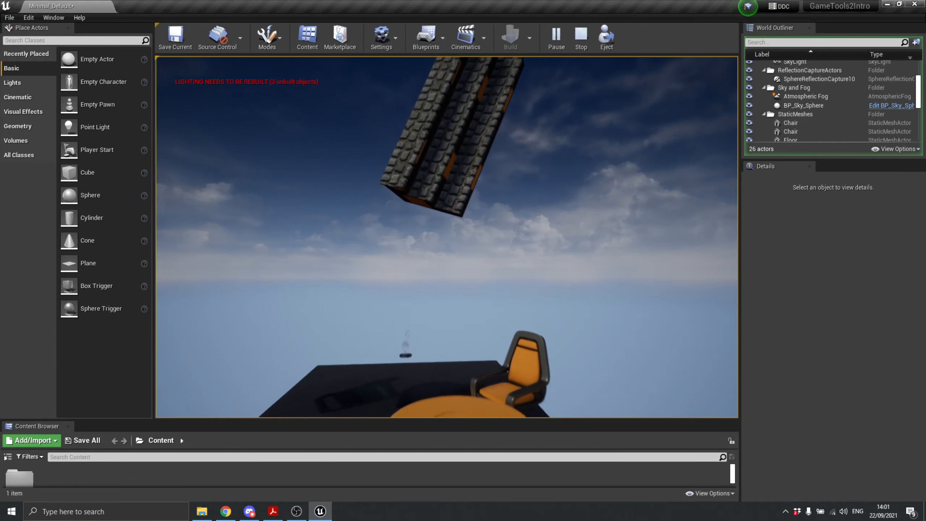
pyautogui.press('w')
pyautogui.press('d')
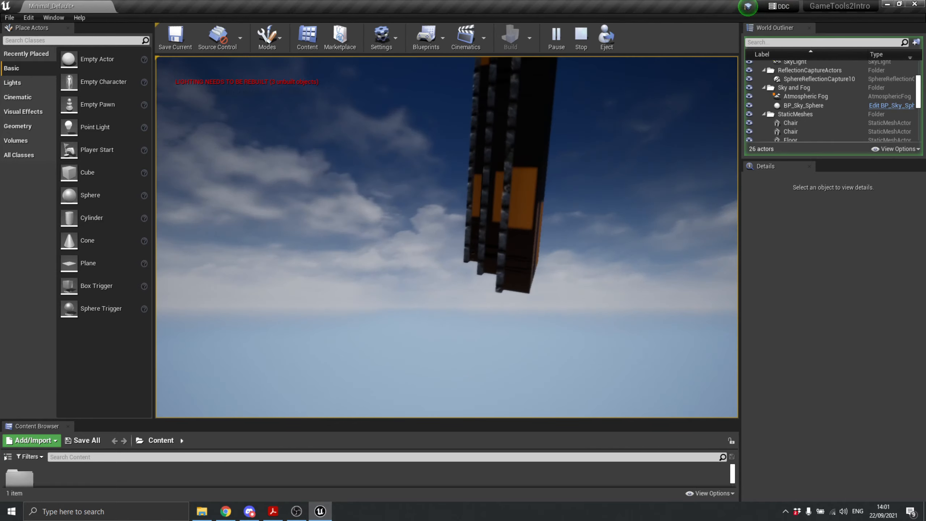
pyautogui.press('w')
pyautogui.press('s')
pyautogui.press('d')
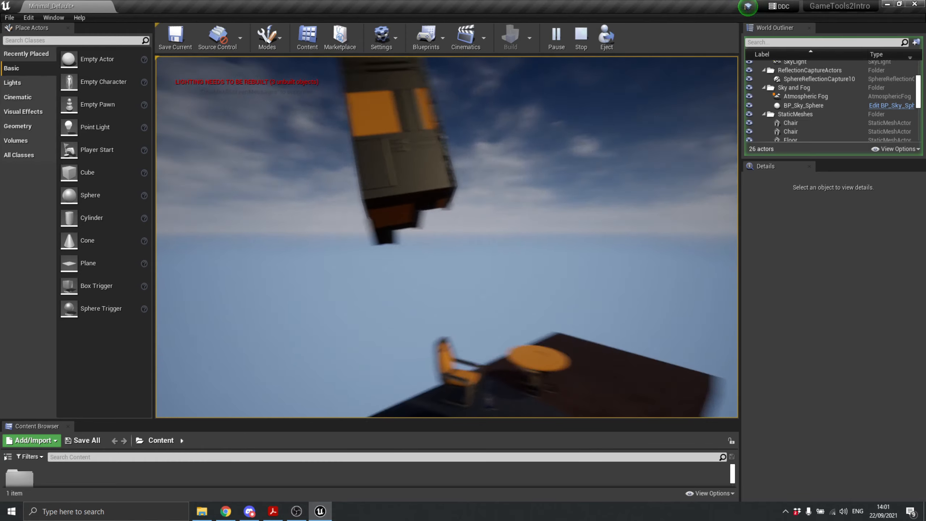
pyautogui.press('a')
pyautogui.press('w')
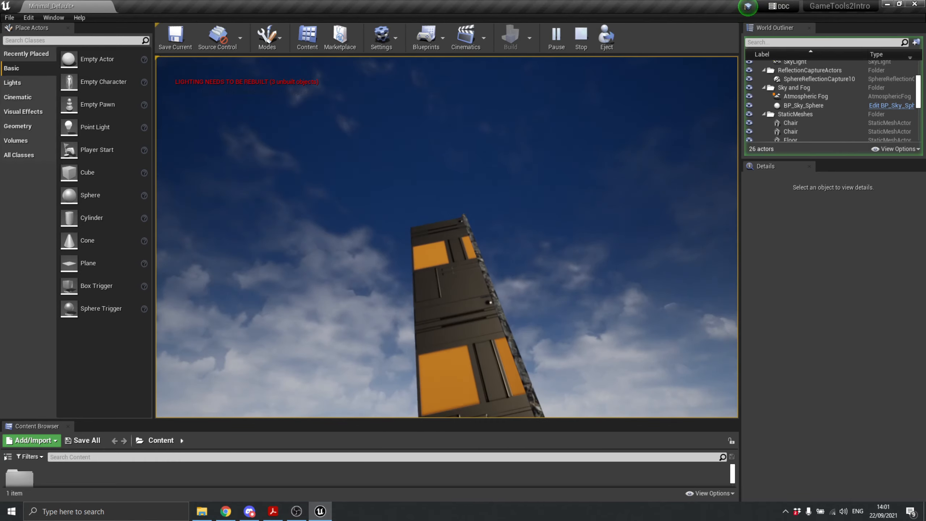
pyautogui.press('d')
pyautogui.press('s')
pyautogui.press('w')
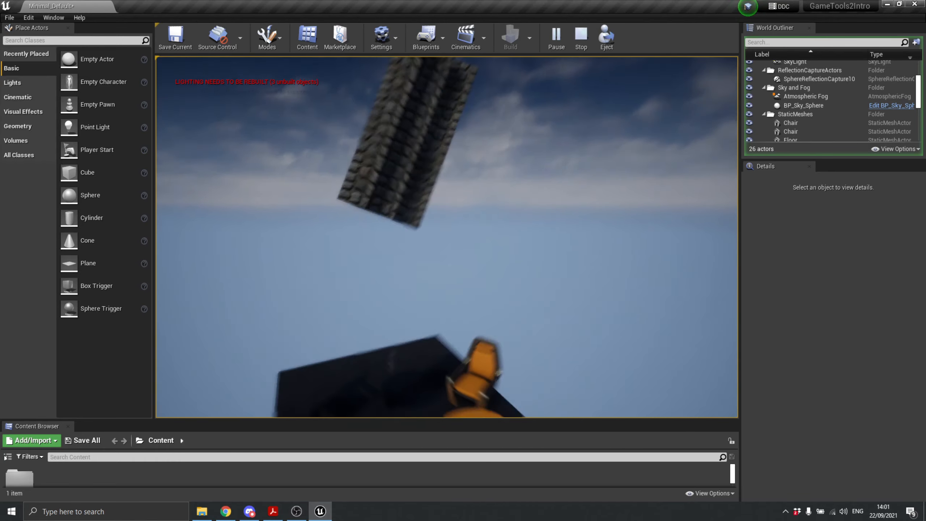
pyautogui.press('s')
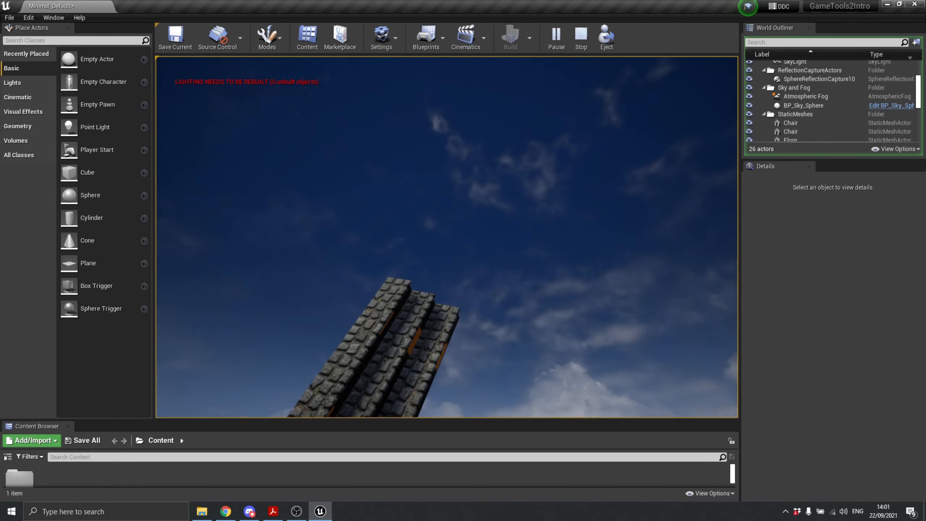
pyautogui.press('Escape')
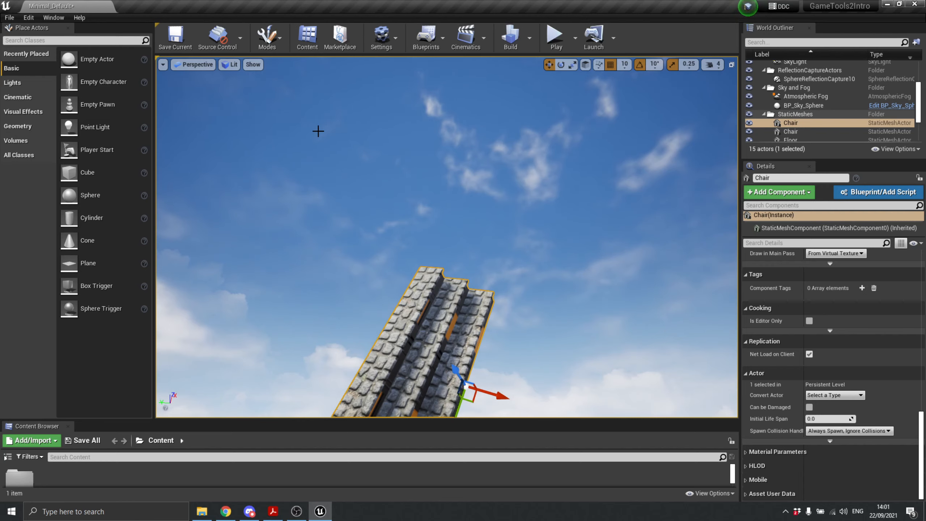
# Aim the view down at the table and chair, and save the current level.
pyautogui.moveTo(488, 129); pyautogui.dragTo(485, 248, button='right')
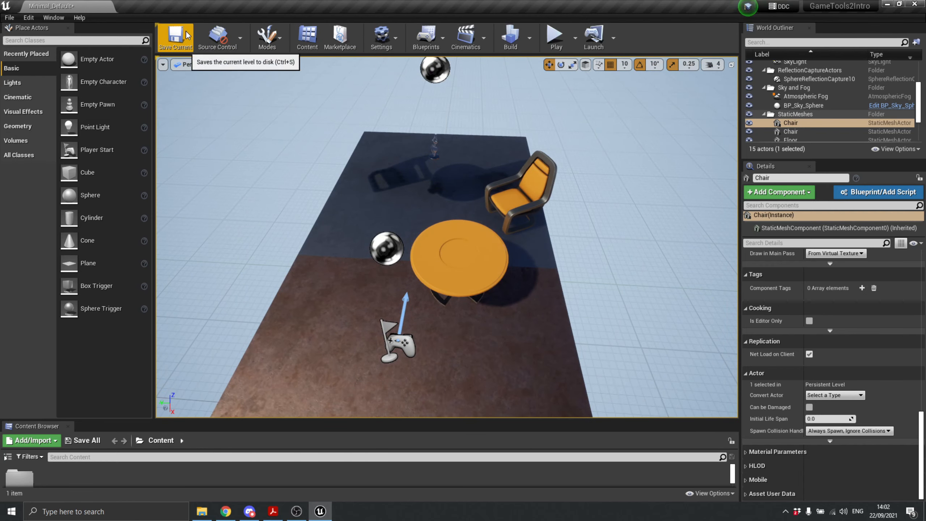
pyautogui.click(176, 40)
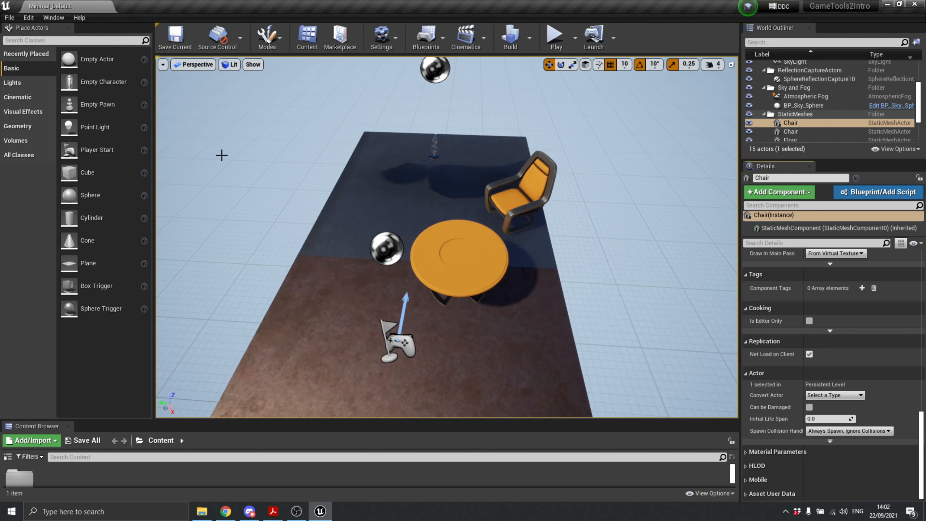
# Examine the available source control actions and the list of editor modes.
pyautogui.click(242, 37)
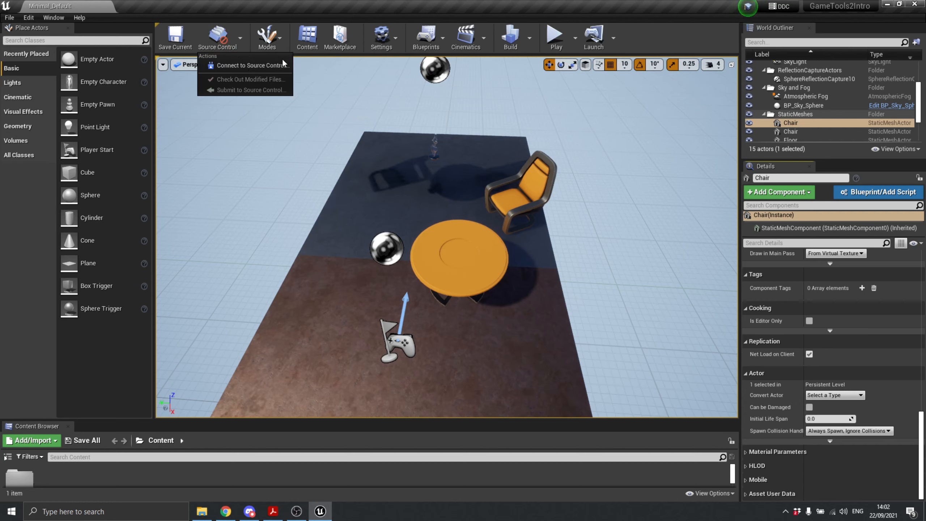
pyautogui.click(273, 34)
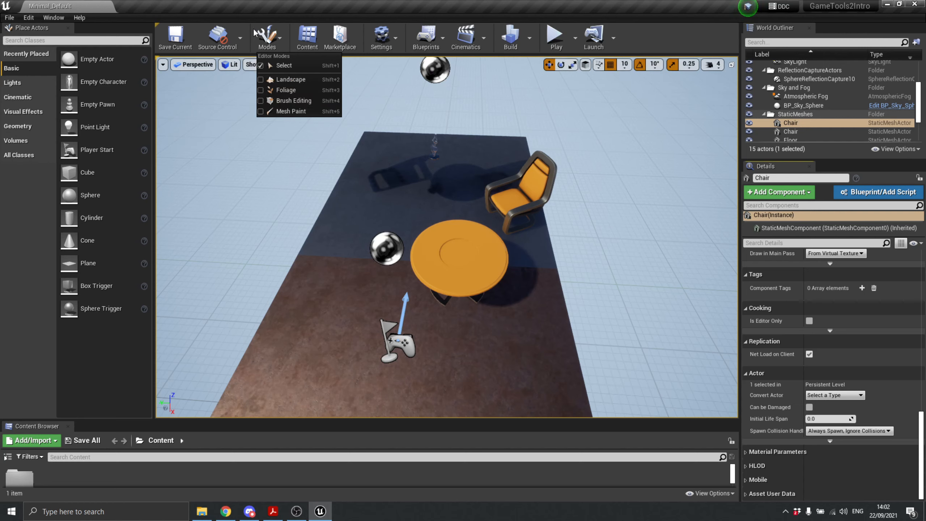
pyautogui.click(308, 43)
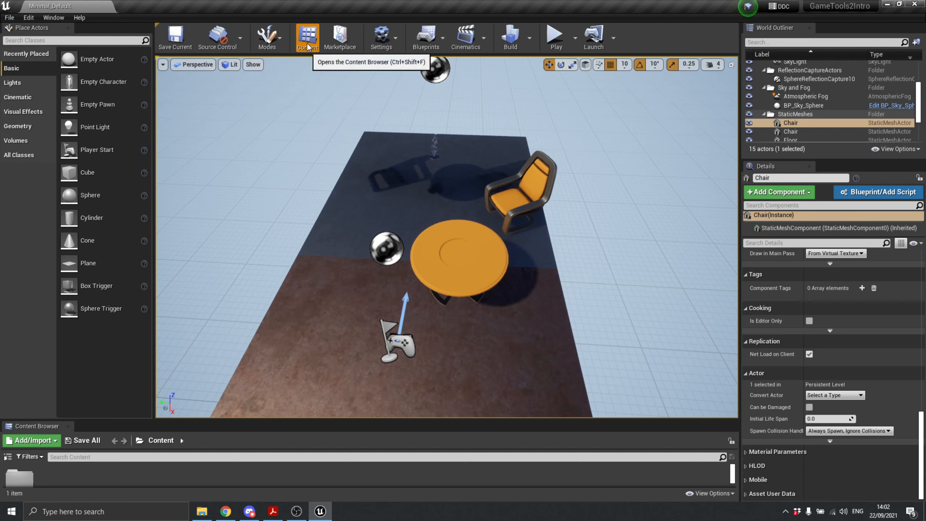
# Bring up the Content Browser and enlarge it until the Starter Content folder is fully shown.
pyautogui.click(310, 41)
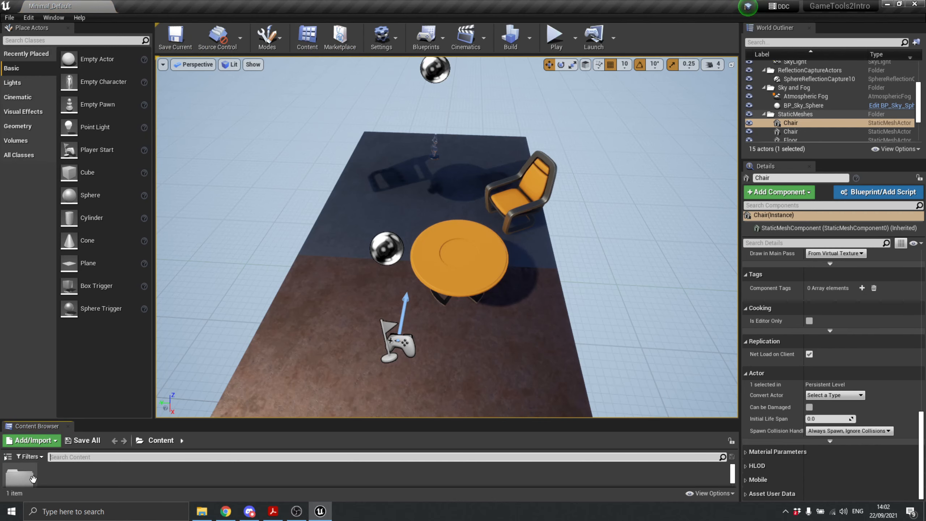
pyautogui.moveTo(44, 422); pyautogui.dragTo(43, 348)
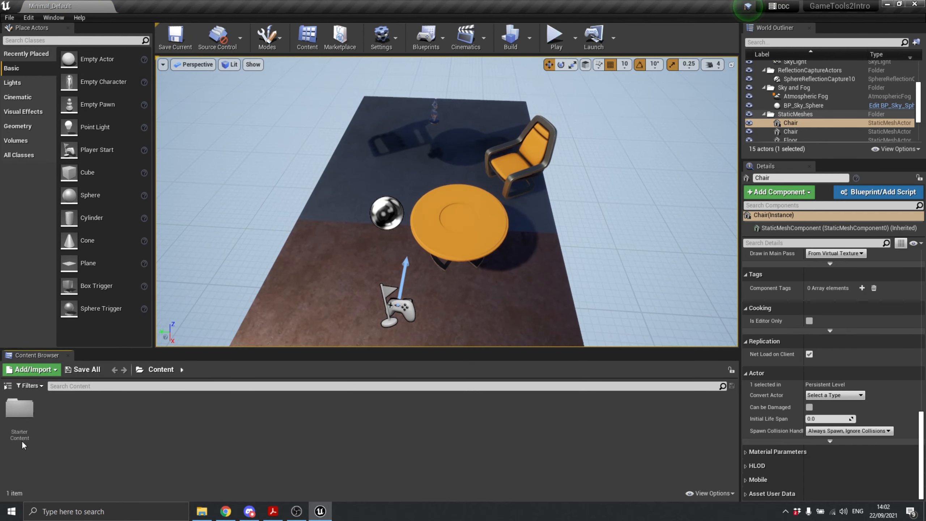
# Examine the editor settings, blueprint options, cinematics options and build options available for the level.
pyautogui.click(341, 35)
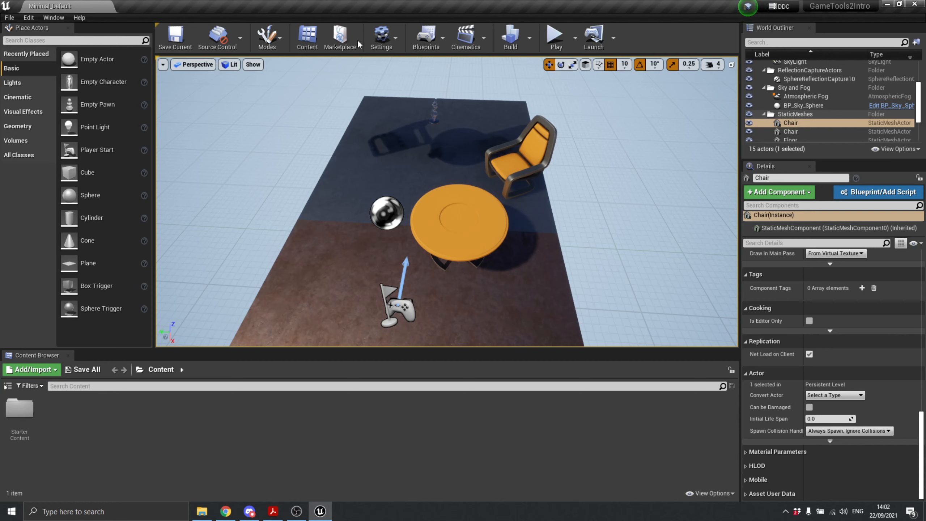
pyautogui.click(393, 32)
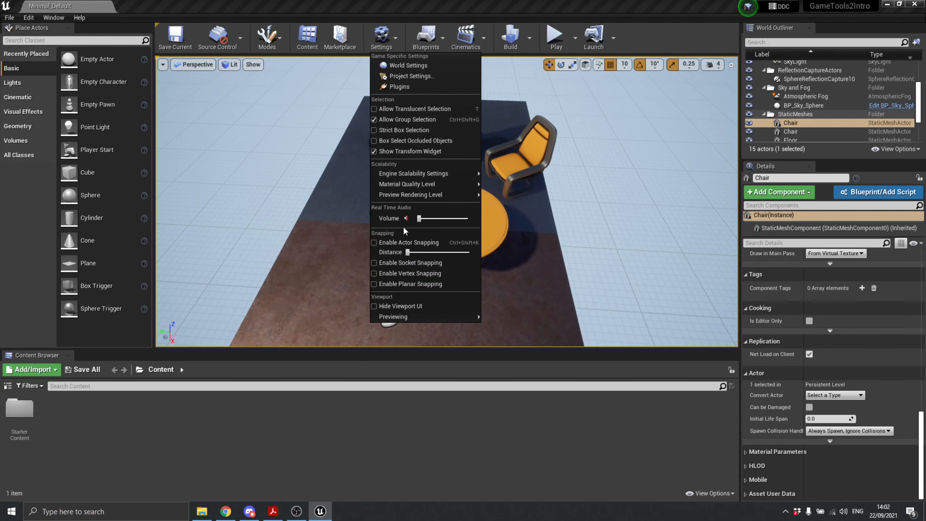
pyautogui.click(431, 33)
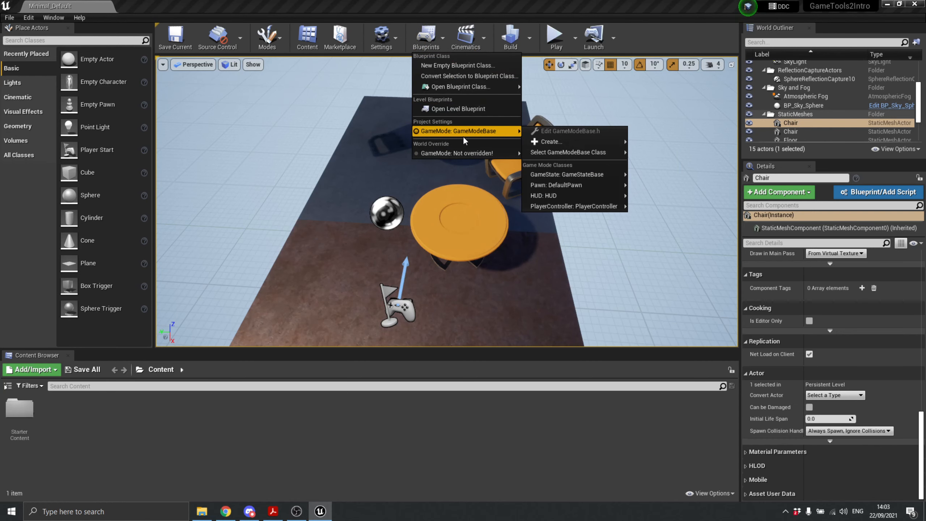
pyautogui.click(482, 30)
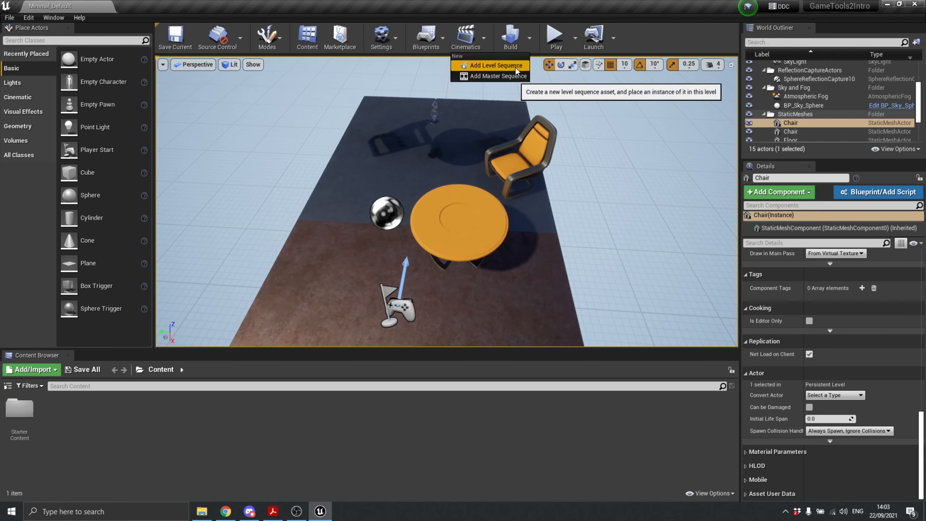
pyautogui.click(528, 38)
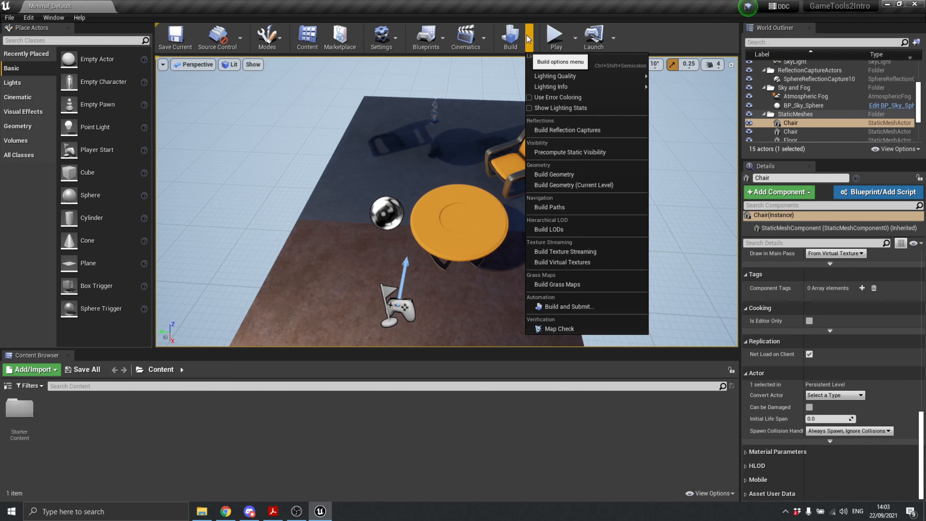
# Build the level, close the message log and aim the view at the table and chair.
pyautogui.click(508, 38)
pyautogui.click(507, 38)
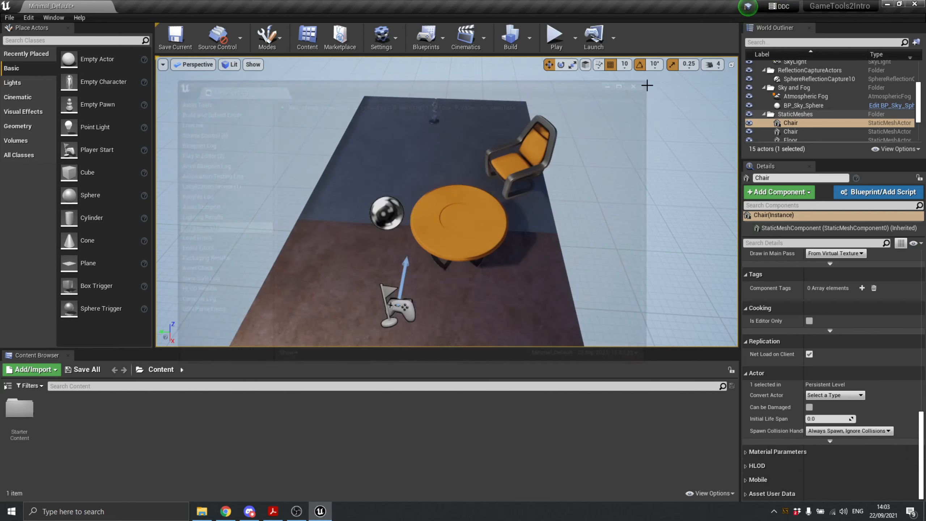
pyautogui.click(643, 80)
pyautogui.moveTo(652, 224); pyautogui.dragTo(576, 220, button='right')
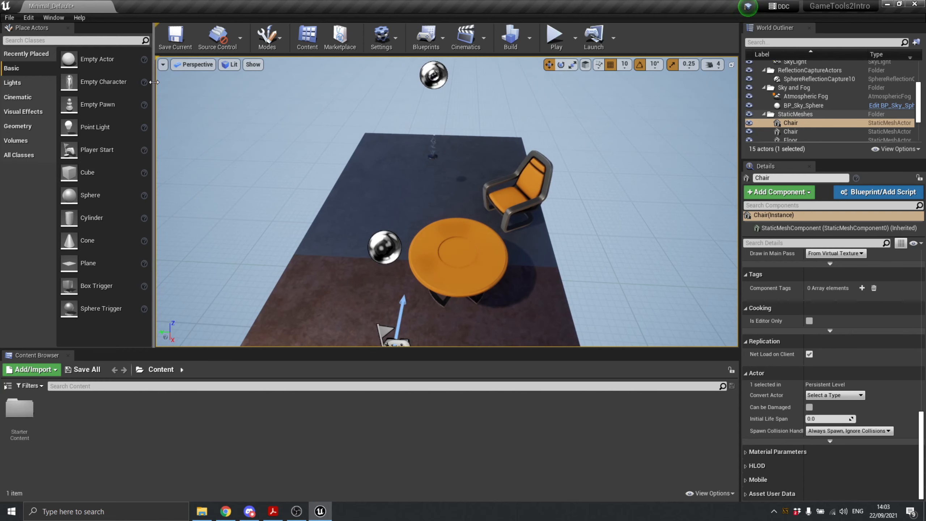
# Select the Light Source directional light in the Lights folder and focus the view on it.
pyautogui.scroll(2, 817, 97)
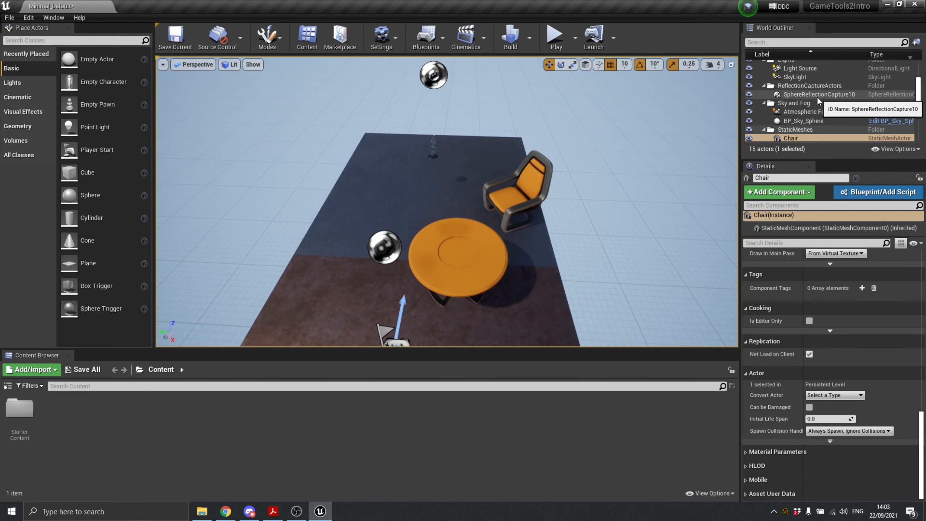
pyautogui.scroll(2, 817, 96)
pyautogui.click(811, 82)
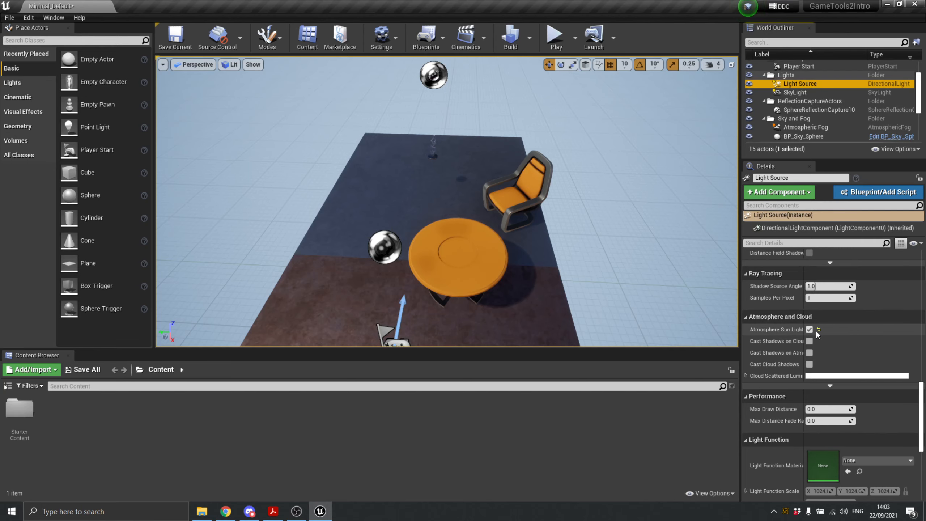
pyautogui.press('f')
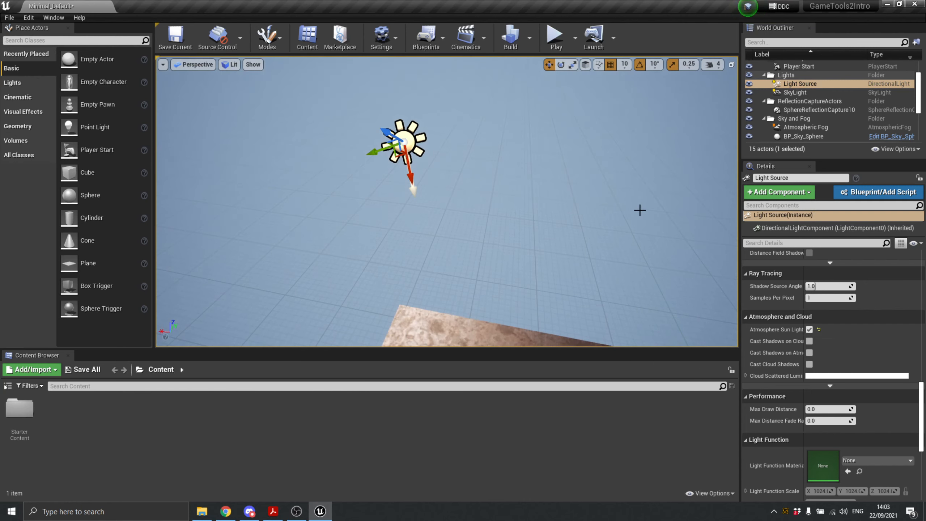
pyautogui.scroll(-6, 641, 207)
pyautogui.moveTo(560, 185); pyautogui.dragTo(560, 184, button='right')
# Rotate the Light Source around its blue Z axis to change the direction of the light on the scene.
pyautogui.press('e')
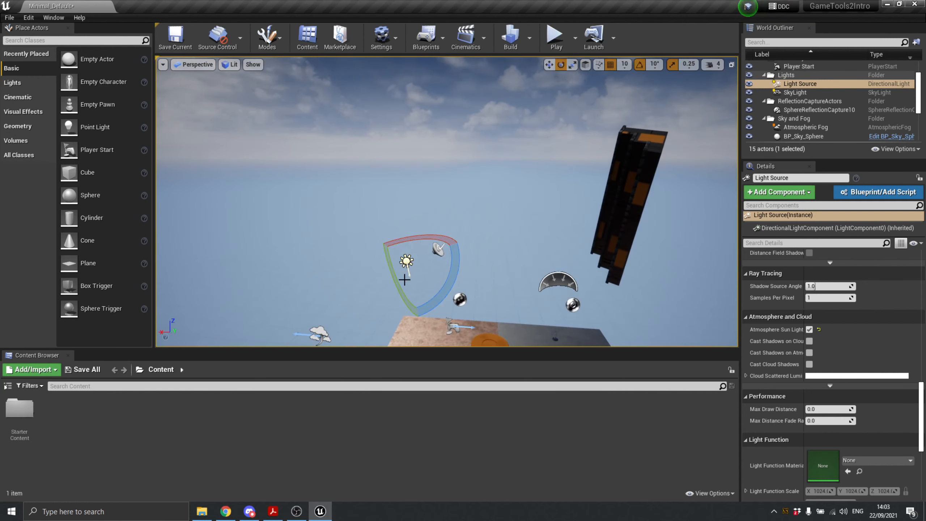
pyautogui.moveTo(458, 297)
pyautogui.mouseDown()
pyautogui.moveTo(445, 314)
pyautogui.moveTo(460, 259)
pyautogui.moveTo(457, 231)
pyautogui.moveTo(462, 261)
pyautogui.moveTo(448, 300)
pyautogui.moveTo(429, 317)
pyautogui.mouseUp()
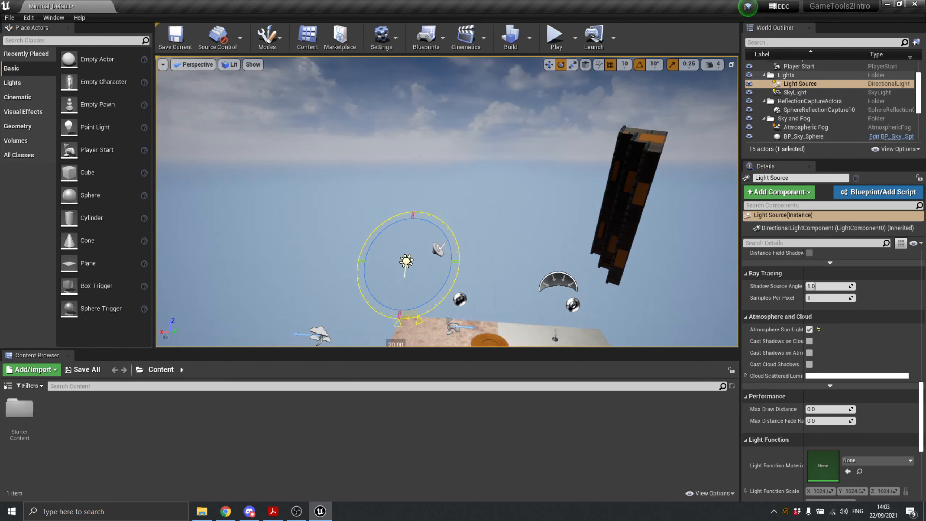
pyautogui.moveTo(409, 316)
pyautogui.mouseDown()
pyautogui.moveTo(439, 303)
pyautogui.moveTo(457, 245)
pyautogui.moveTo(444, 223)
pyautogui.moveTo(398, 217)
pyautogui.moveTo(442, 220)
pyautogui.moveTo(452, 234)
pyautogui.moveTo(456, 277)
pyautogui.moveTo(419, 318)
pyautogui.moveTo(438, 294)
pyautogui.mouseUp()
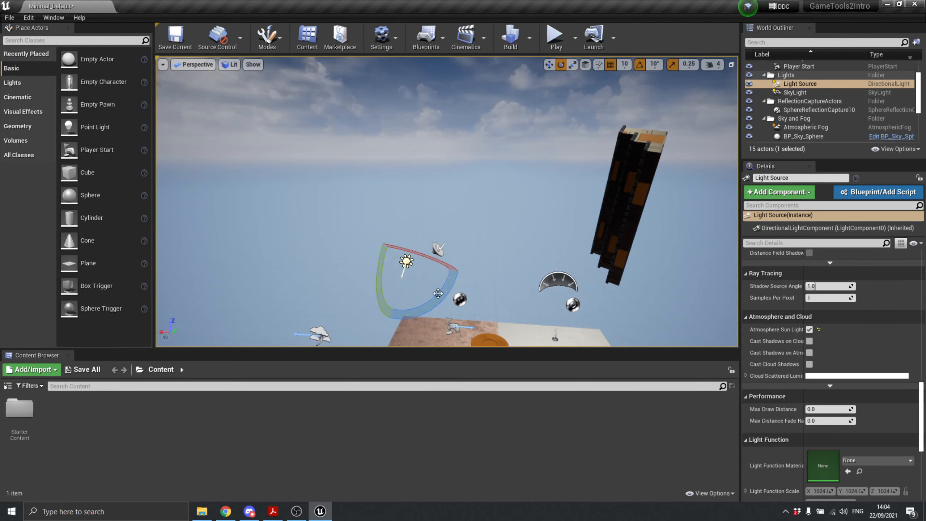
pyautogui.moveTo(536, 209)
pyautogui.mouseDown(button='right')
pyautogui.moveTo(507, 182)
pyautogui.moveTo(544, 186)
pyautogui.moveTo(543, 208)
pyautogui.mouseUp(button='right')
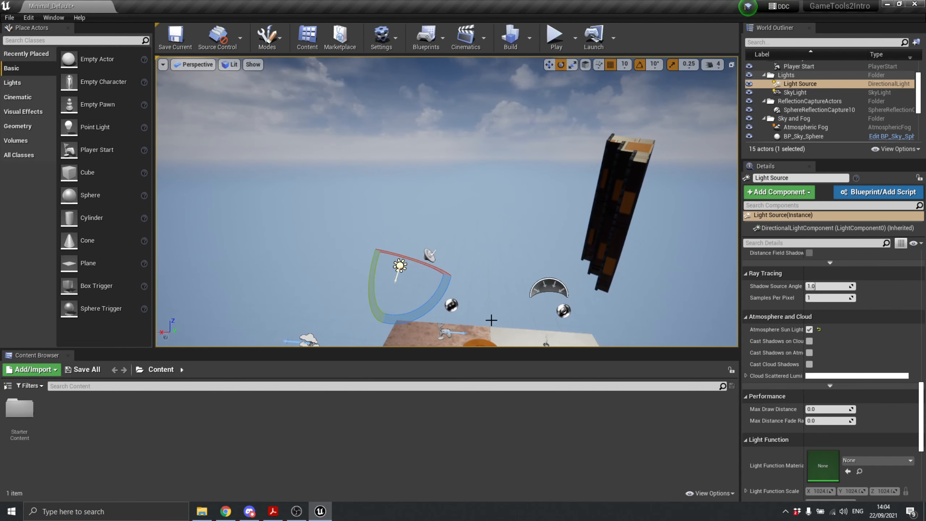
pyautogui.moveTo(470, 310); pyautogui.dragTo(471, 310, button='right')
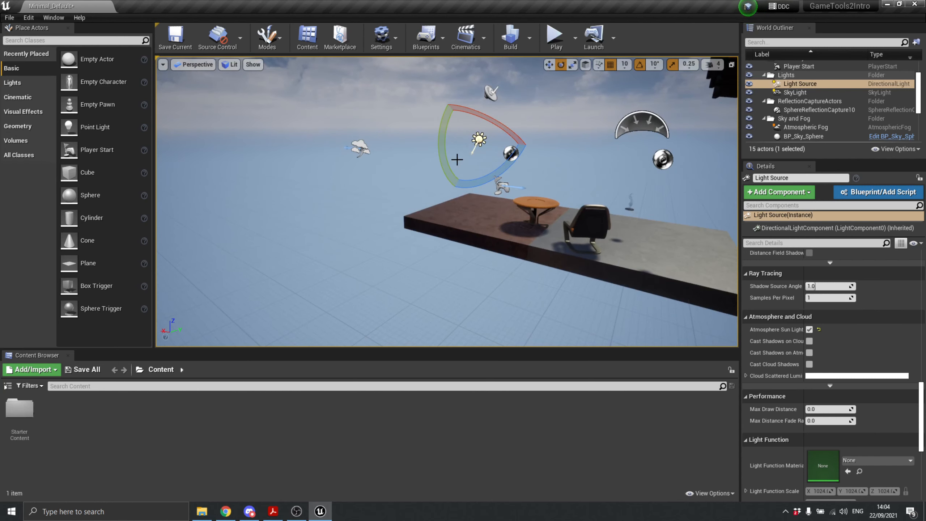
# Duplicate the directional light as a second, differently rotated light source.
pyautogui.keyDown('alt'); pyautogui.moveTo(453, 182); pyautogui.dragTo(418, 196); pyautogui.keyUp('alt')
pyautogui.scroll(3, 303, 208)
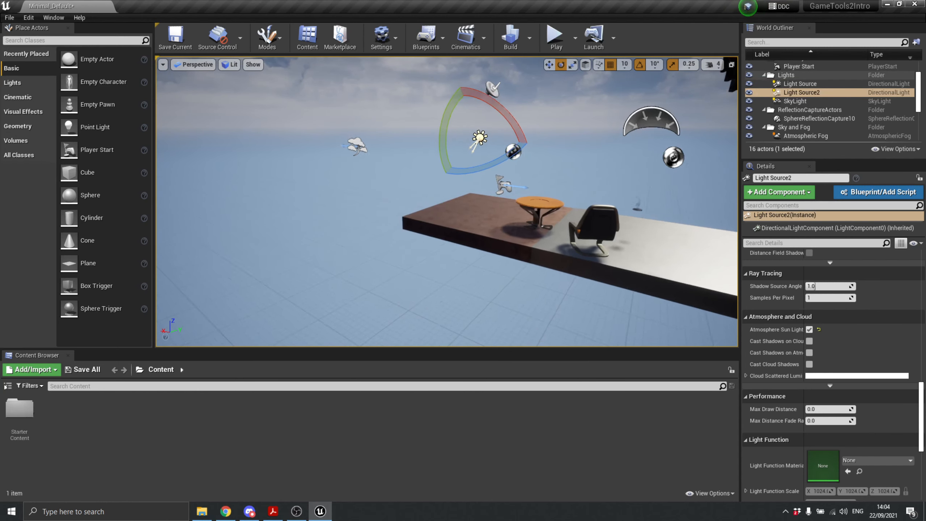
pyautogui.moveTo(308, 200); pyautogui.dragTo(283, 180, button='middle')
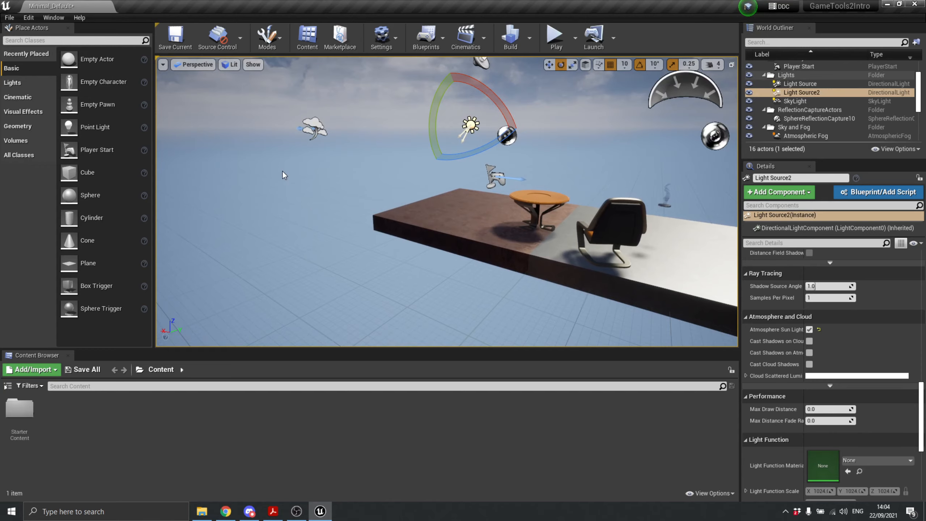
pyautogui.keyDown('alt'); pyautogui.moveTo(288, 178); pyautogui.dragTo(358, 173); pyautogui.keyUp('alt')
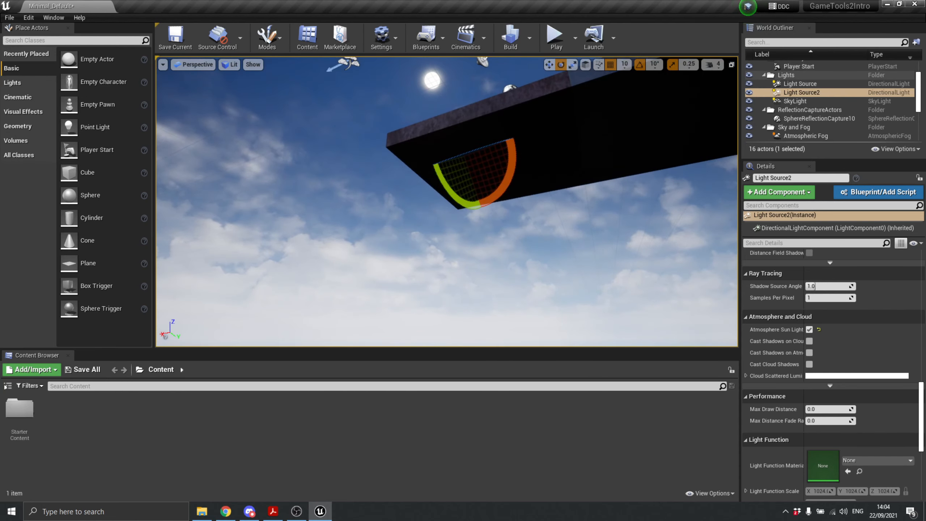
# Rotate the duplicated directional light around its red X axis so that it shines from another side.
pyautogui.moveTo(490, 202); pyautogui.dragTo(491, 201)
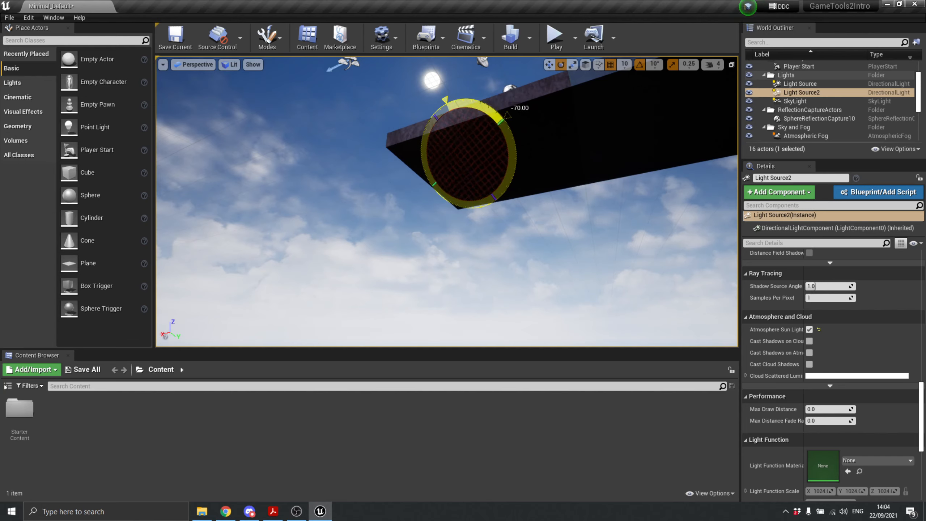
pyautogui.moveTo(506, 163); pyautogui.dragTo(509, 160)
pyautogui.moveTo(474, 129); pyautogui.dragTo(473, 133)
pyautogui.moveTo(474, 132); pyautogui.dragTo(485, 158, button='right')
pyautogui.press('w')
pyautogui.press('s')
# Examine the properties of Light Source2, from its actor and atmosphere settings to its light and transform values.
pyautogui.scroll(-3, 823, 349)
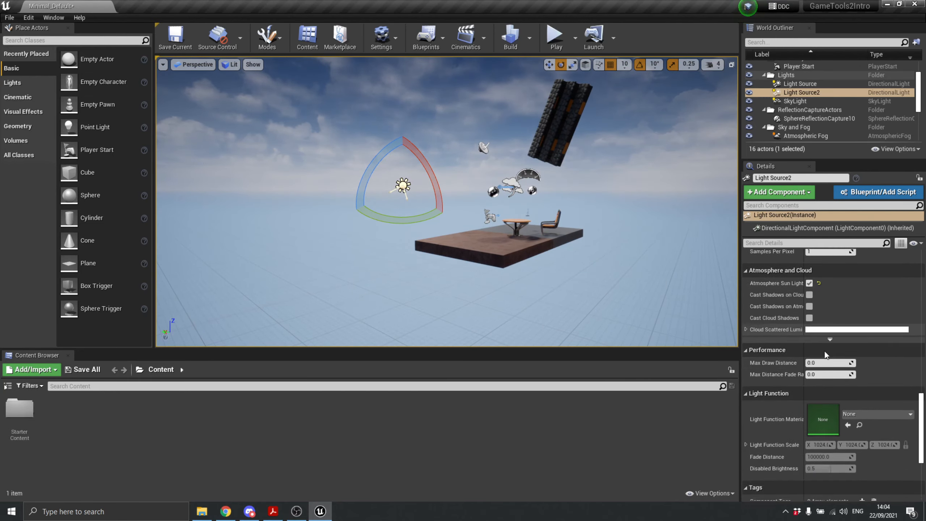
pyautogui.scroll(-3, 824, 351)
pyautogui.scroll(-1, 841, 421)
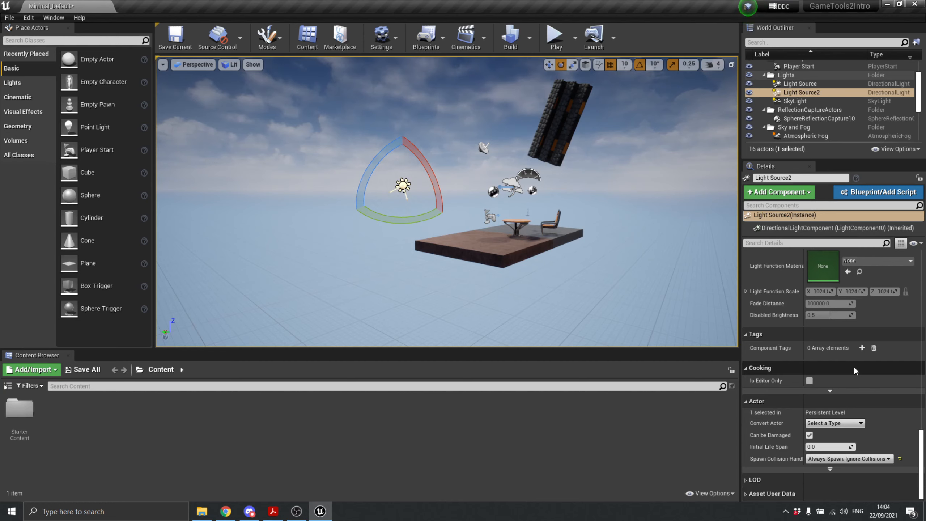
pyautogui.scroll(4, 854, 366)
pyautogui.scroll(7, 854, 366)
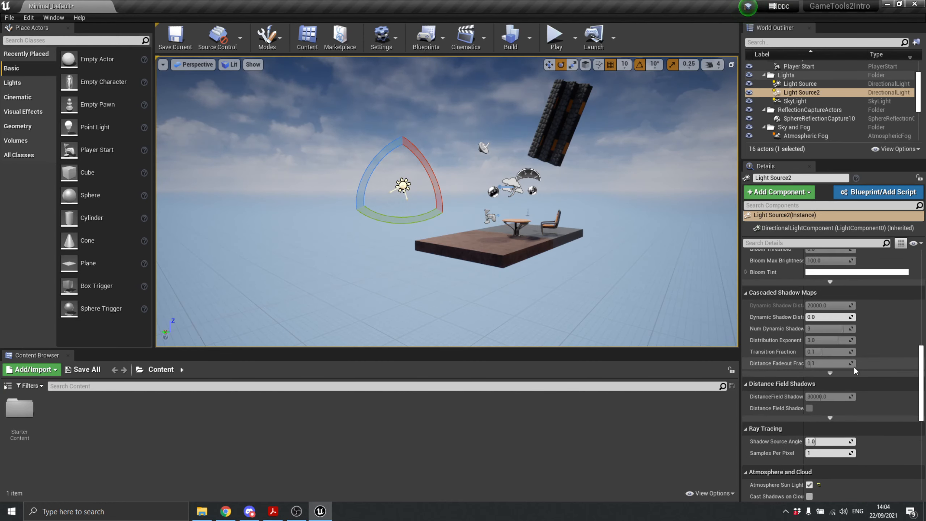
pyautogui.scroll(-2, 855, 366)
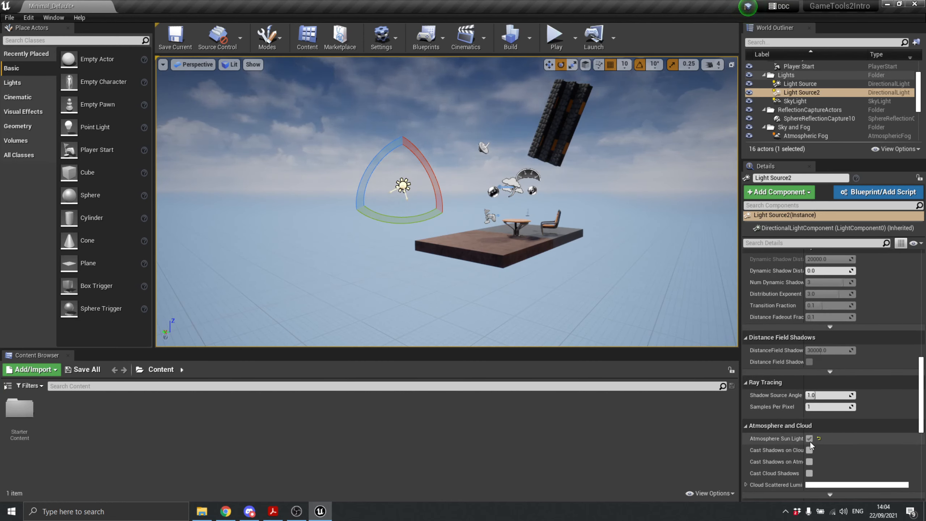
pyautogui.scroll(10, 810, 442)
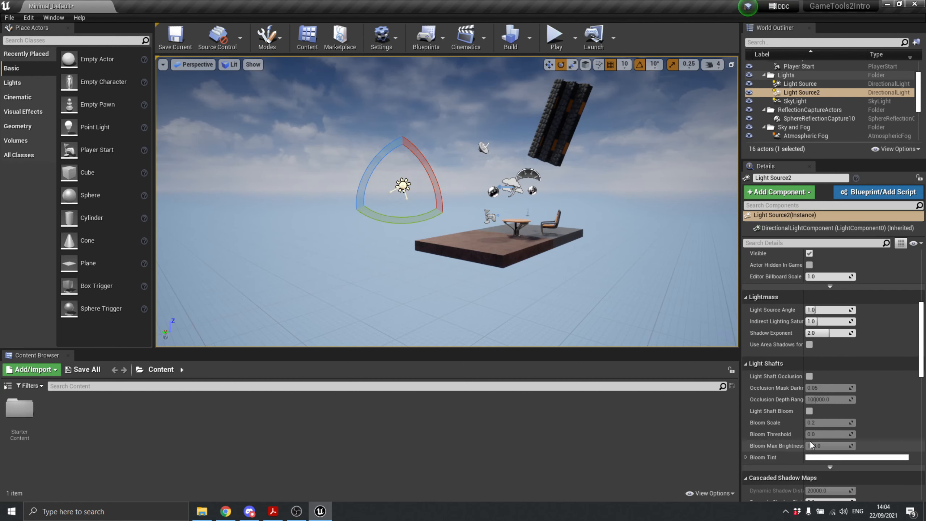
pyautogui.scroll(3, 811, 441)
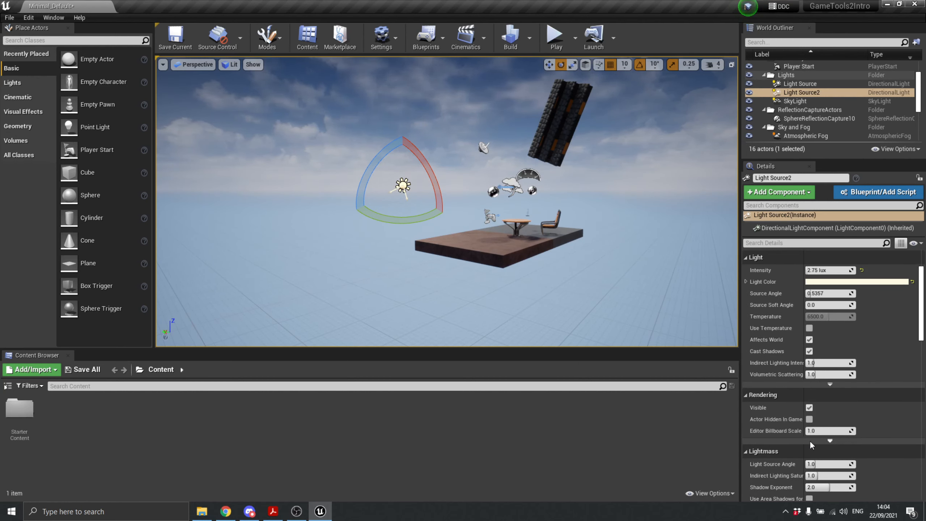
pyautogui.scroll(2, 811, 445)
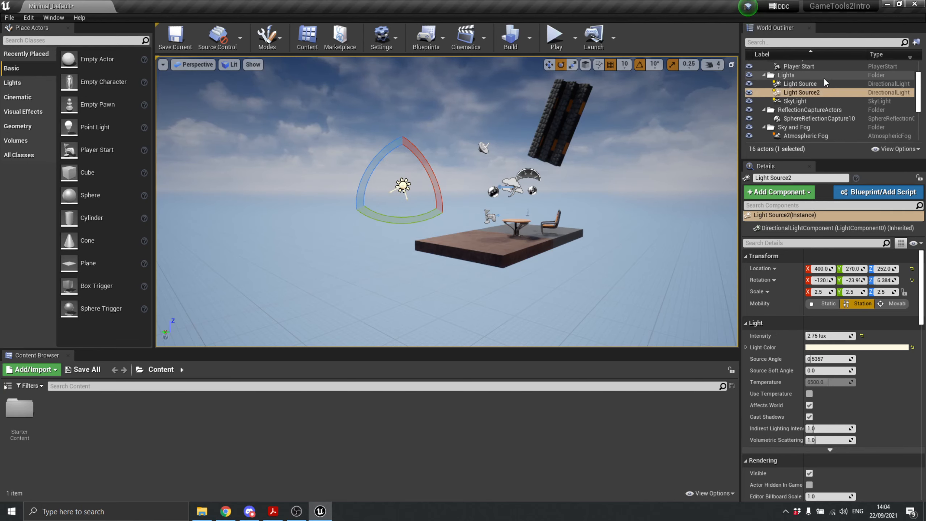
# Select the SphereReflectionCapture10 actor and examine it up close above the table.
pyautogui.click(819, 111)
pyautogui.moveTo(563, 204)
pyautogui.mouseDown(button='right')
pyautogui.moveTo(536, 192)
pyautogui.moveTo(576, 201)
pyautogui.mouseUp(button='right')
pyautogui.press('w')
pyautogui.click(819, 119)
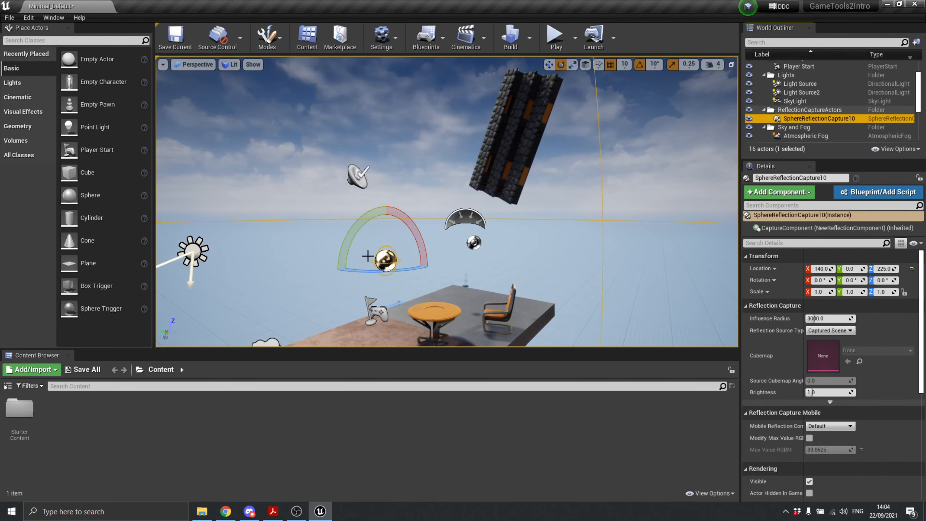
pyautogui.scroll(4, 386, 259)
pyautogui.scroll(-3, 374, 279)
pyautogui.moveTo(376, 311); pyautogui.dragTo(343, 344, button='right')
pyautogui.press('w')
pyautogui.press('d')
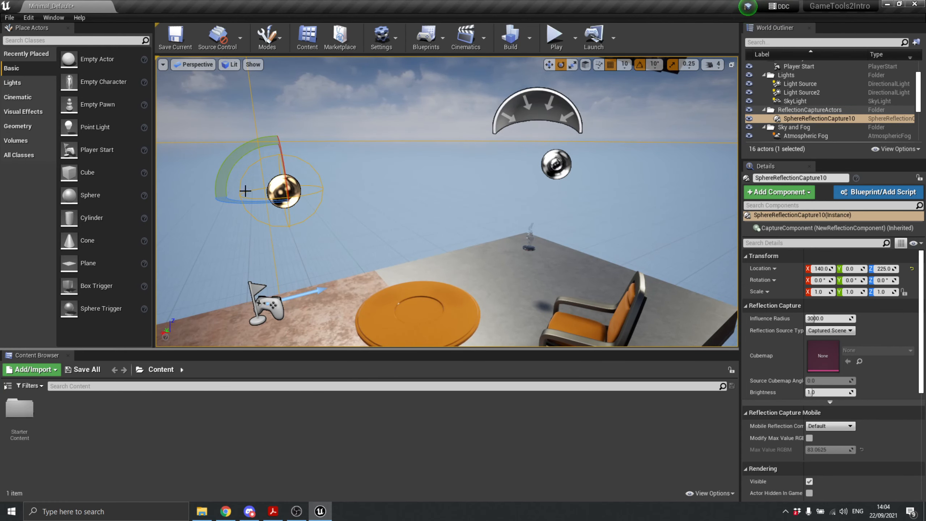
# Fly around the reflection capture sphere to inspect its reflections from several sides.
pyautogui.moveTo(343, 343)
pyautogui.mouseDown(button='right')
pyautogui.moveTo(321, 352)
pyautogui.moveTo(386, 351)
pyautogui.moveTo(341, 331)
pyautogui.mouseUp(button='right')
pyautogui.press('w')
pyautogui.press('s')
pyautogui.press('d')
pyautogui.press('s')
pyautogui.press('w')
pyautogui.moveTo(501, 298); pyautogui.dragTo(501, 298, button='right')
pyautogui.press('s')
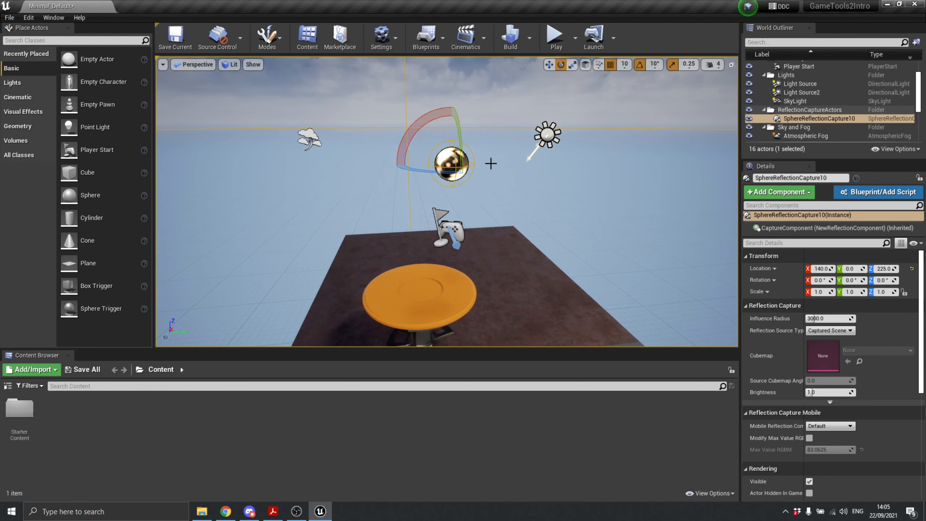
pyautogui.moveTo(493, 175); pyautogui.dragTo(522, 167, button='right')
pyautogui.press('w')
pyautogui.press('d')
pyautogui.press('s')
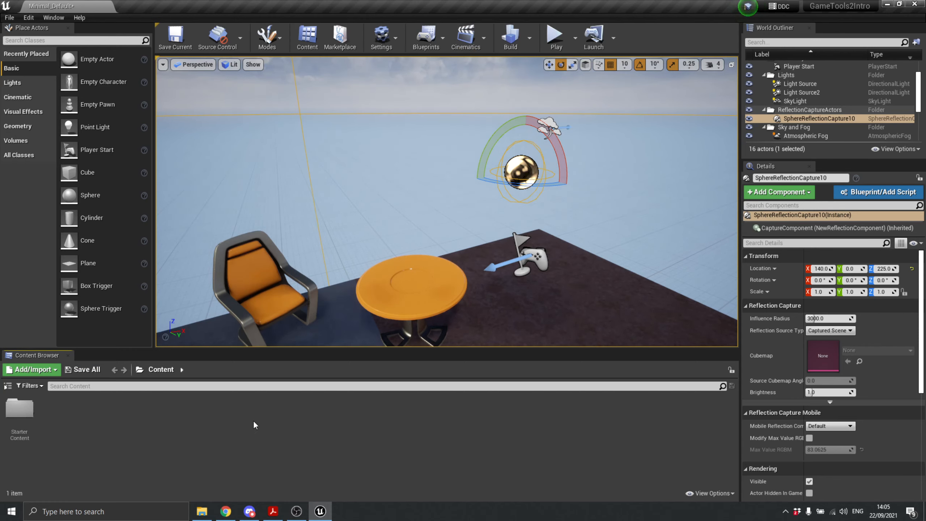
# Open the Starter Content Props folder and place SM_Bush on the brown floor at about X 320, Y 10, Z 30.
pyautogui.doubleClick(19, 410)
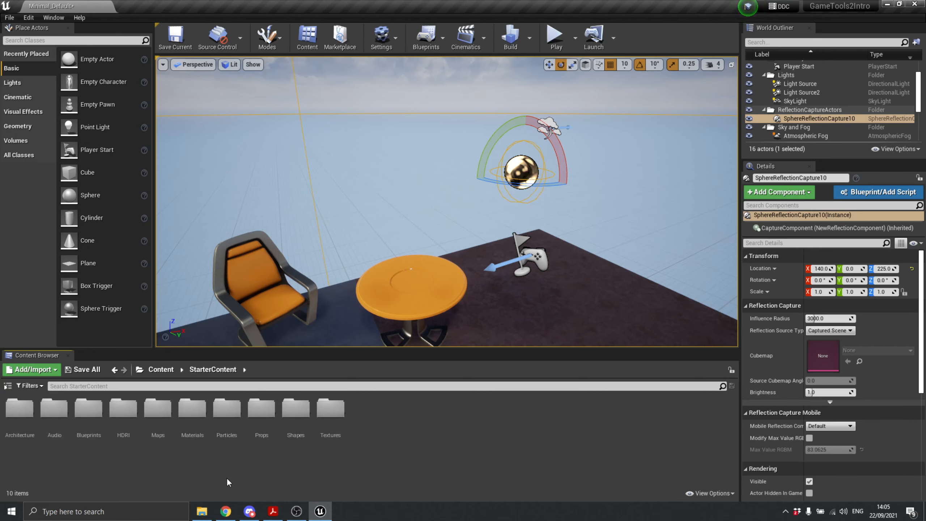
pyautogui.click(262, 416)
pyautogui.doubleClick(262, 416)
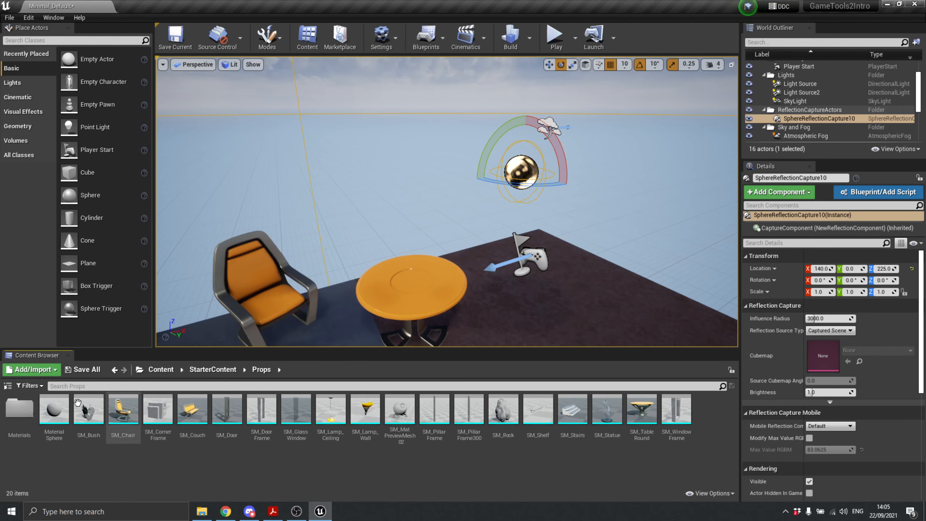
pyautogui.click(89, 409)
pyautogui.moveTo(483, 334); pyautogui.dragTo(620, 303)
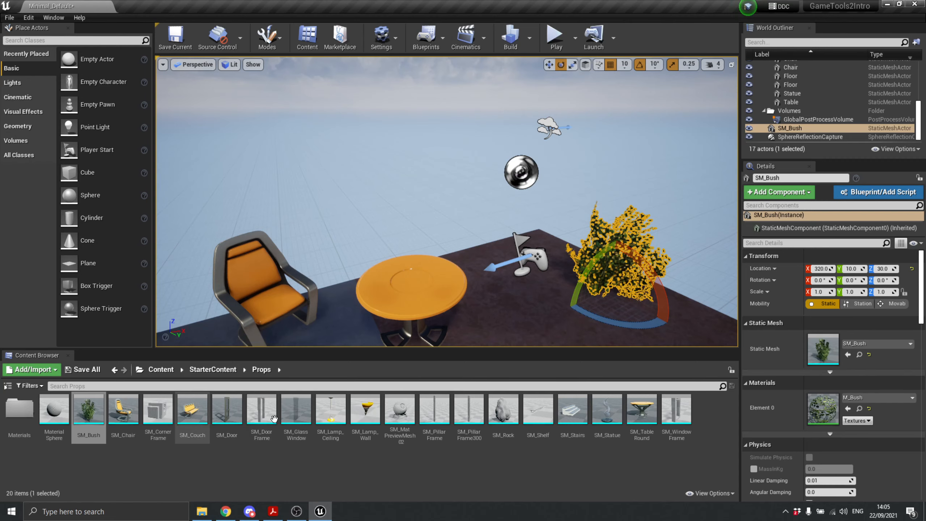
# Place SM_MatPreviewMesh_02 at about X 270, Y -140 beside the bush, and SM_Stairs at about X -160, Y -190 beside the chair.
pyautogui.moveTo(406, 413); pyautogui.dragTo(510, 254)
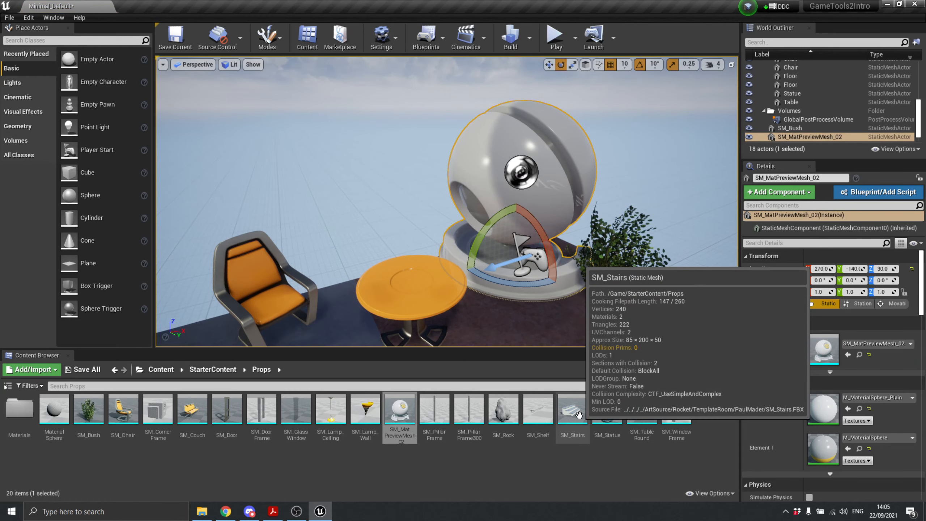
pyautogui.moveTo(573, 409); pyautogui.dragTo(268, 349)
pyautogui.scroll(-5, 406, 270)
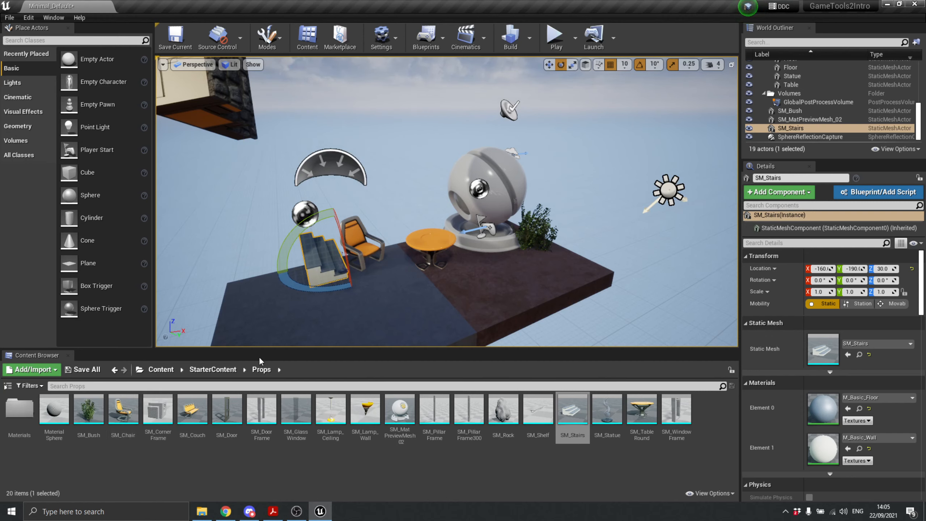
# Open Blueprint_CeilingLight from the Starter Content Blueprints folder, examine its construction script nodes and close it.
pyautogui.click(226, 374)
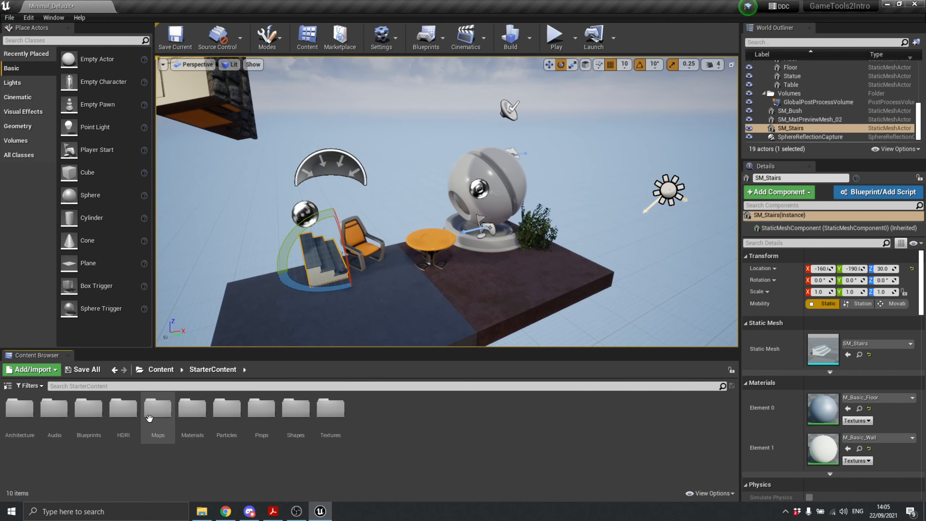
pyautogui.doubleClick(81, 419)
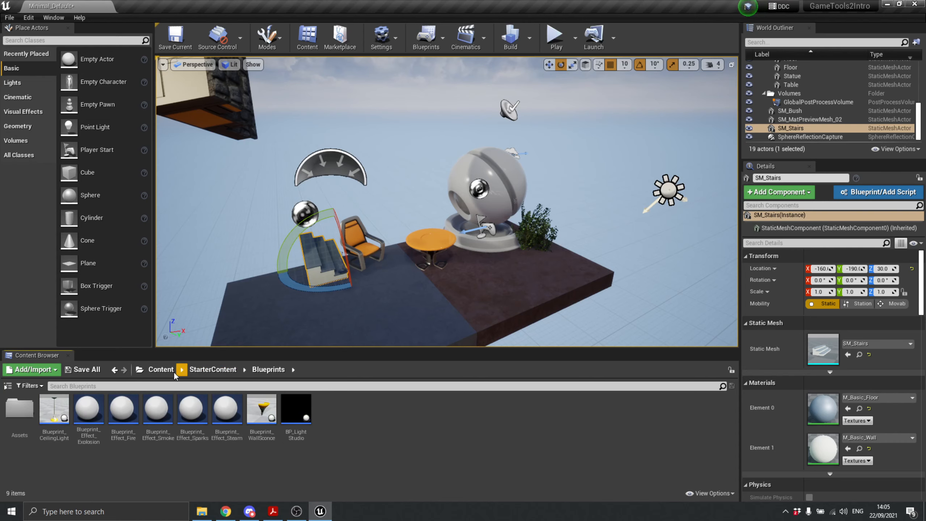
pyautogui.doubleClick(46, 410)
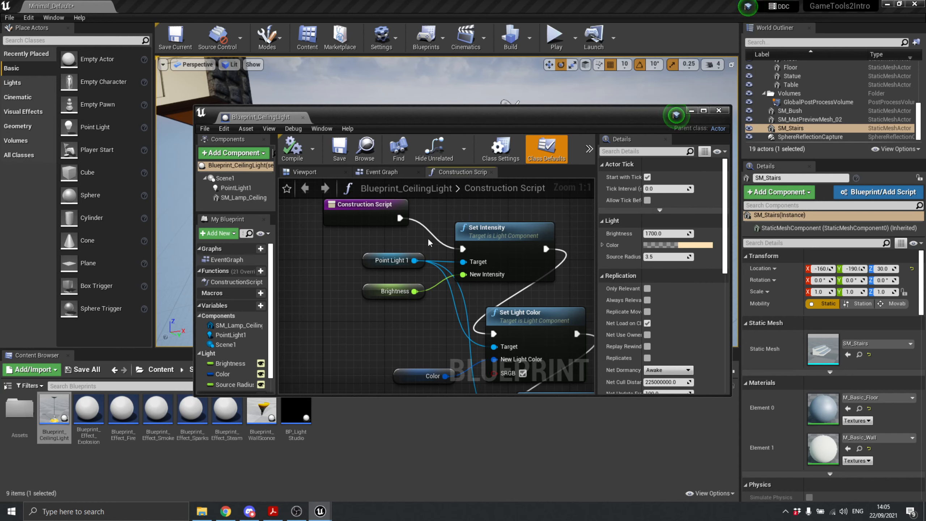
pyautogui.scroll(-2, 427, 238)
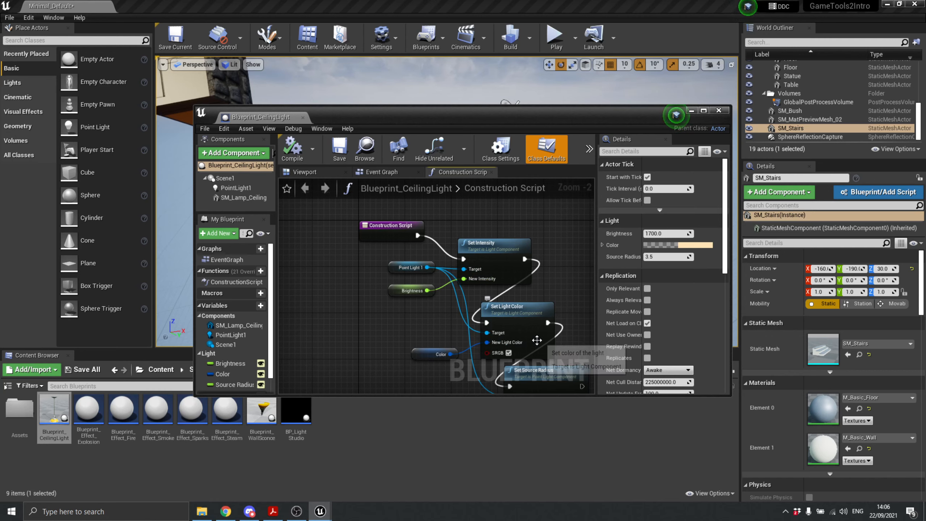
pyautogui.scroll(-2, 537, 341)
pyautogui.scroll(1, 449, 305)
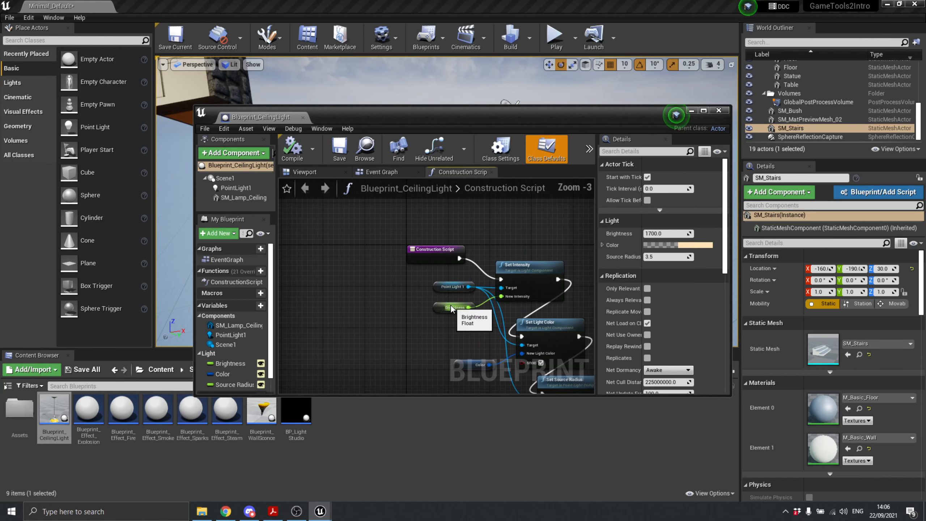
pyautogui.click(726, 111)
# Place Blueprint_CeilingLight between the chair and the table at X 10, Y -180, Z 270, and select GlobalPostProcessVolume.
pyautogui.moveTo(54, 409); pyautogui.dragTo(392, 219)
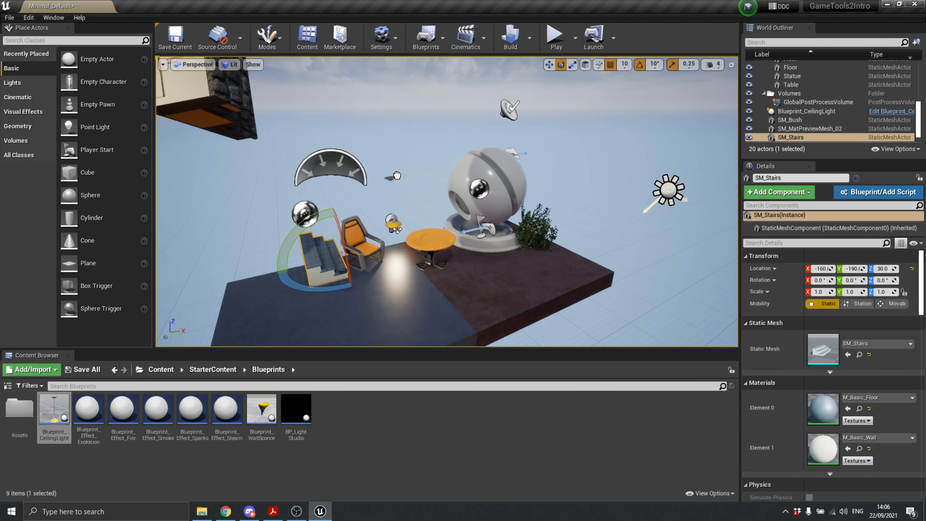
pyautogui.click(401, 213)
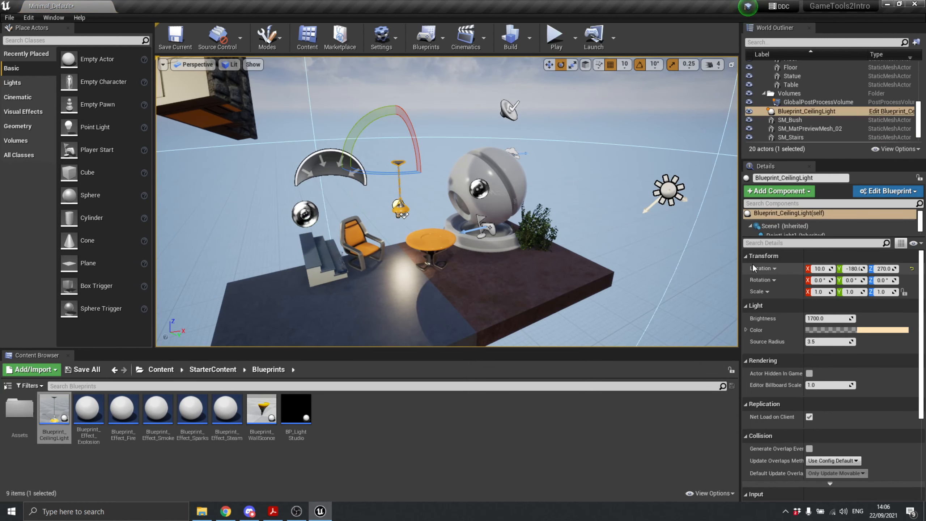
pyautogui.moveTo(437, 219); pyautogui.dragTo(420, 248, button='right')
pyautogui.click(819, 102)
# Reopen Blueprint_CeilingLight, examine its Brightness, Color and Source Radius variables and the lamp's 3D preview, and close it.
pyautogui.doubleClick(54, 408)
pyautogui.click(705, 112)
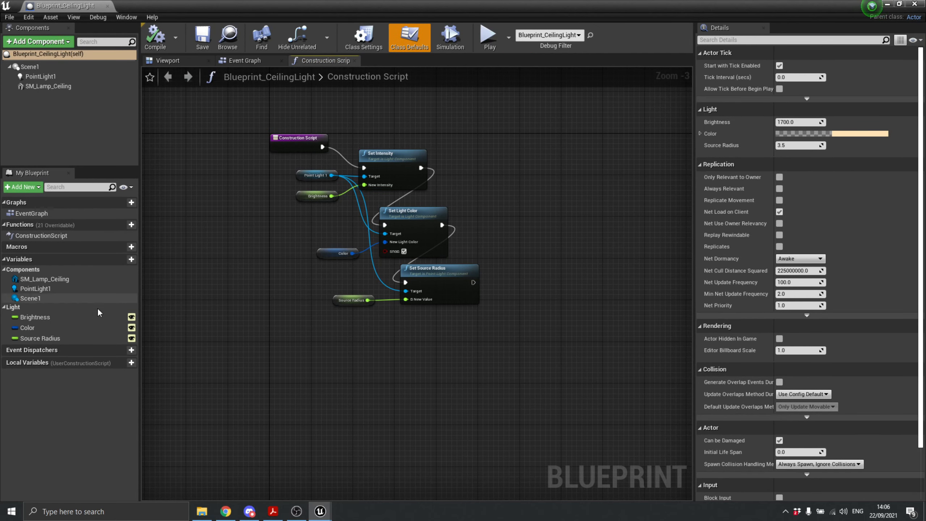
pyautogui.click(55, 314)
pyautogui.click(54, 328)
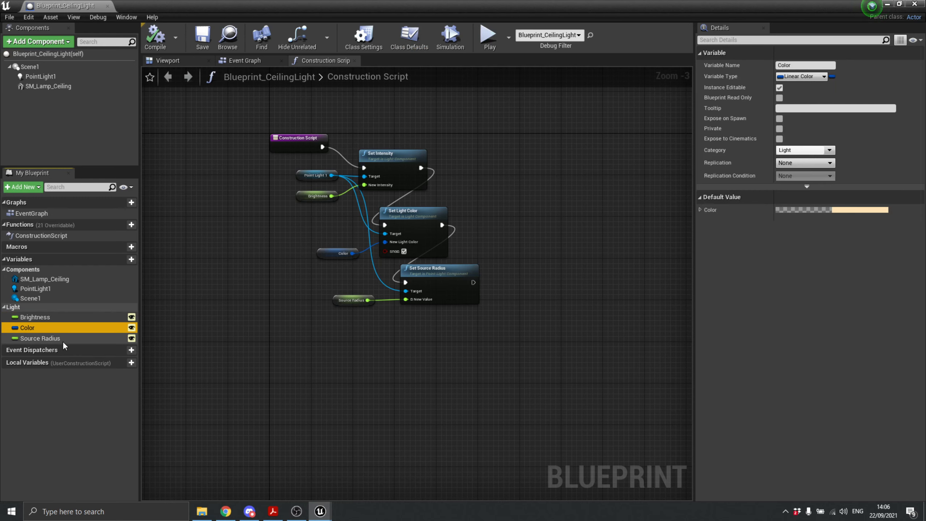
pyautogui.click(63, 340)
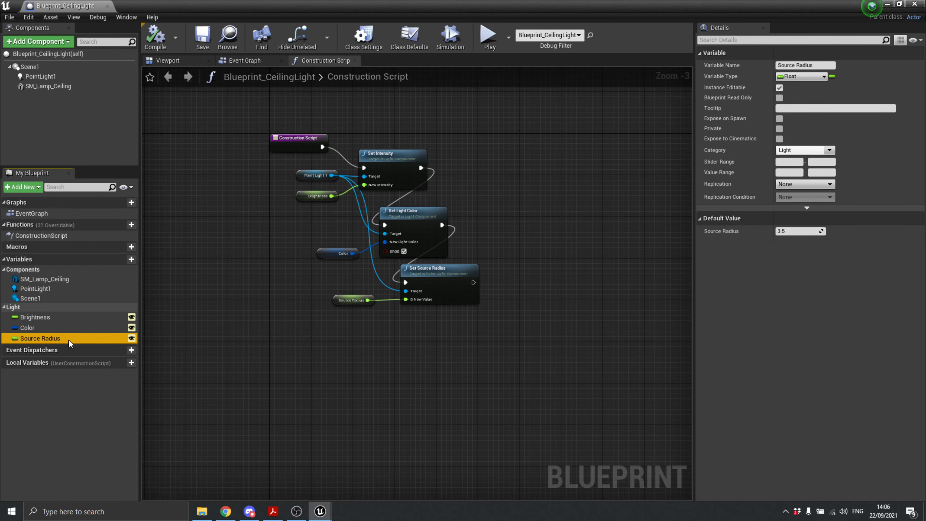
pyautogui.click(69, 314)
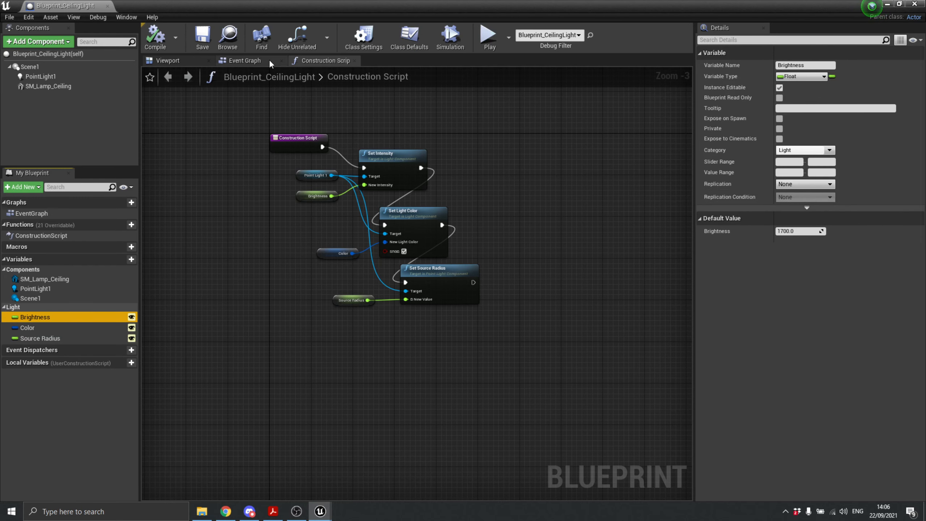
pyautogui.click(182, 61)
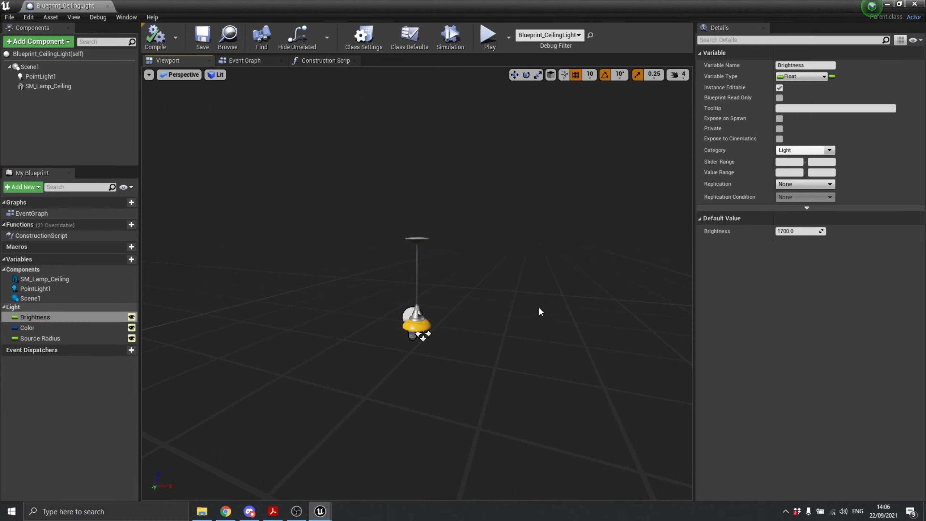
pyautogui.moveTo(539, 310); pyautogui.dragTo(380, 303, button='right')
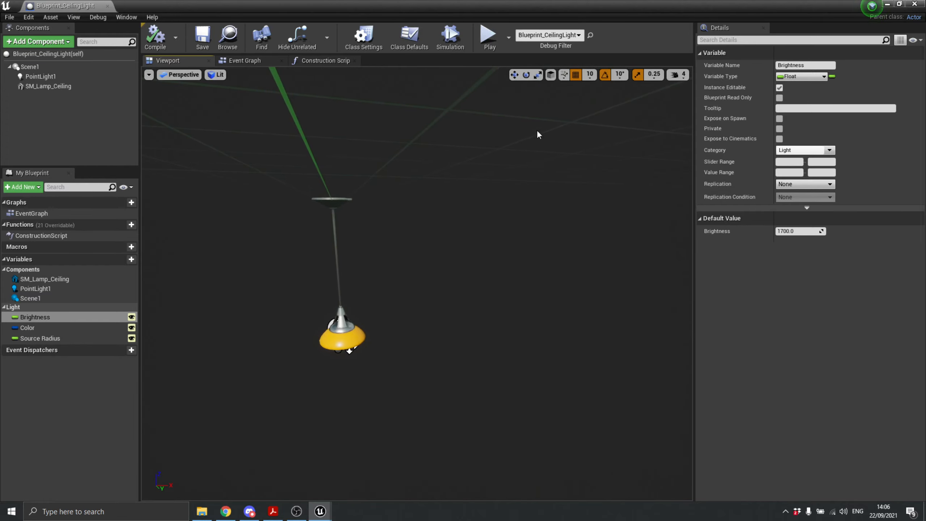
pyautogui.click(916, 4)
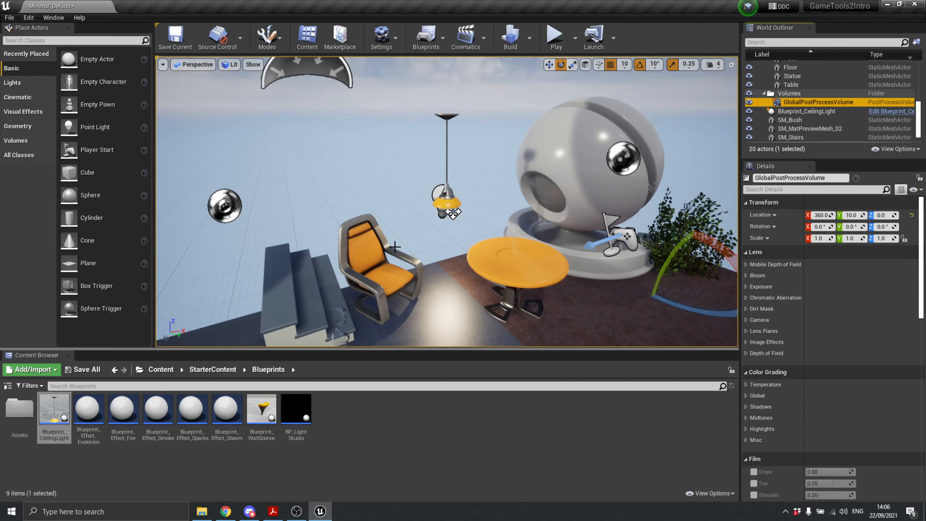
# Save the level and place Wall_Door_400x300 from the Starter Content Architecture folder at about X -120, Y -160, Z 30.
pyautogui.hotkey('ctrl', 's')
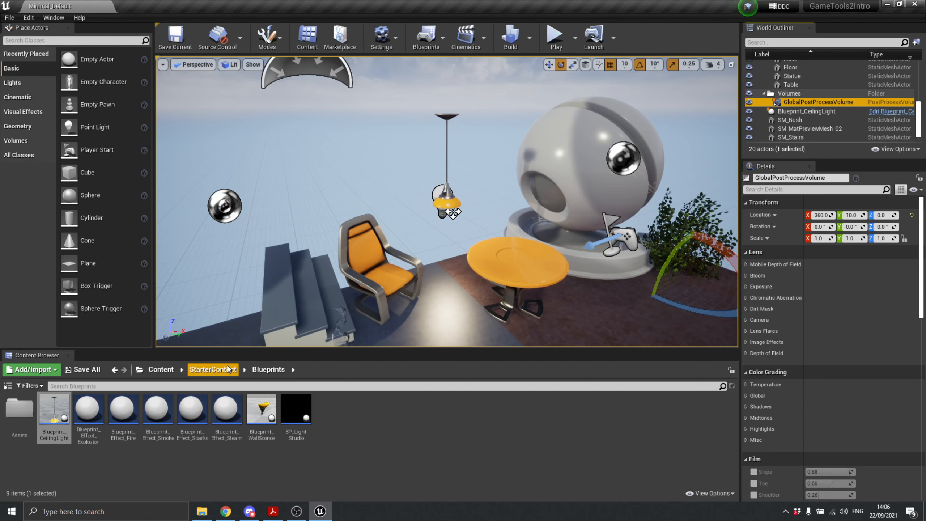
pyautogui.click(212, 369)
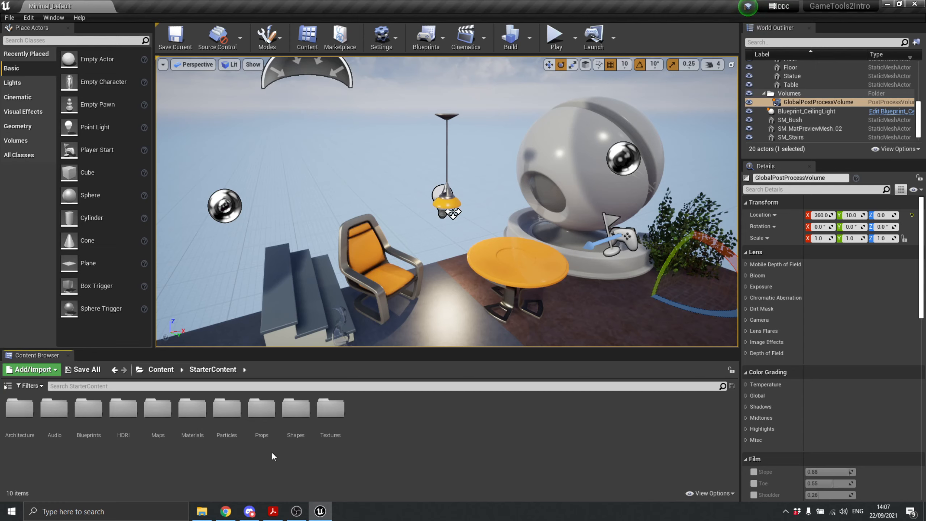
pyautogui.click(294, 409)
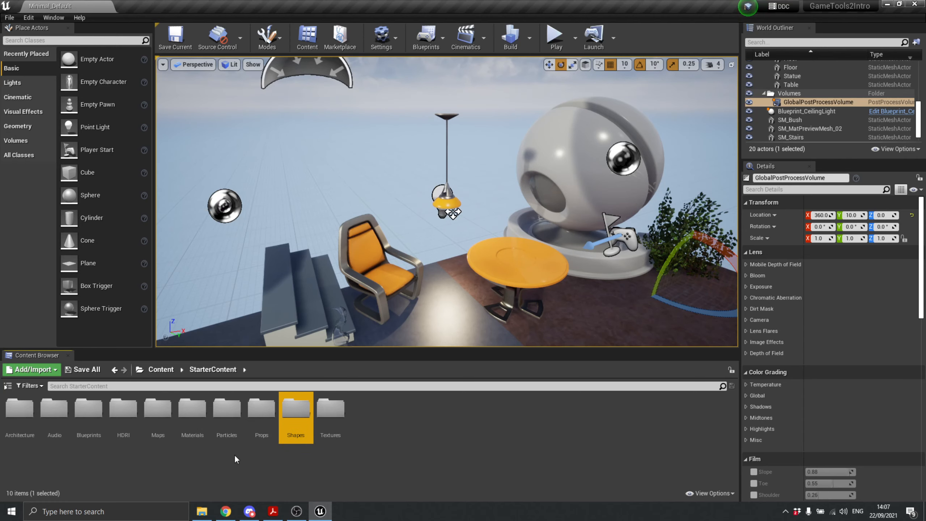
pyautogui.doubleClick(19, 411)
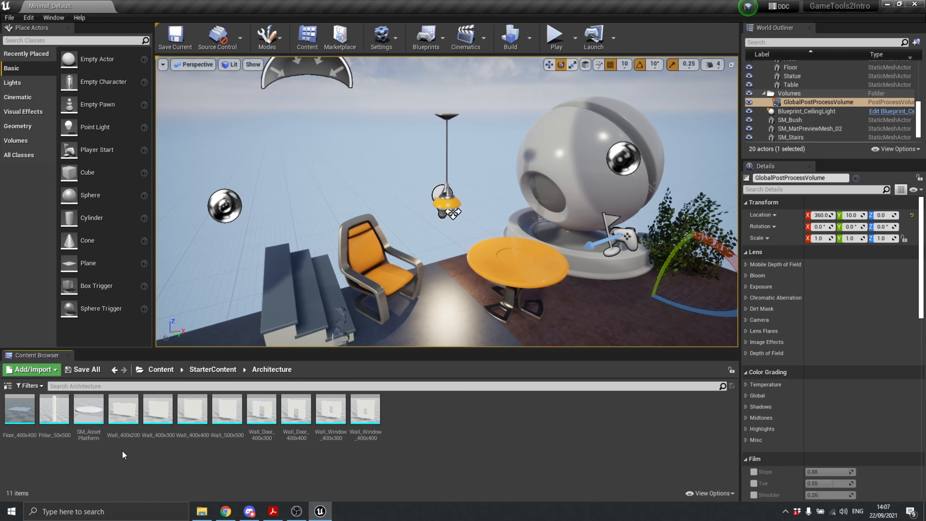
pyautogui.moveTo(262, 409); pyautogui.dragTo(369, 296)
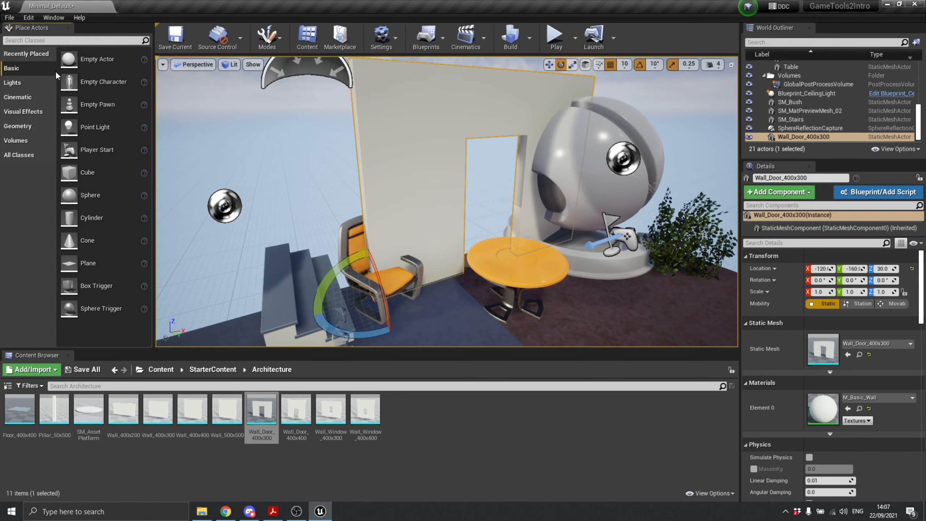
# Place an Empty Actor at about X -230, Y -570, Z 190, plus a basic Cube and Sphere beside it above the stairs.
pyautogui.moveTo(98, 59); pyautogui.dragTo(264, 149)
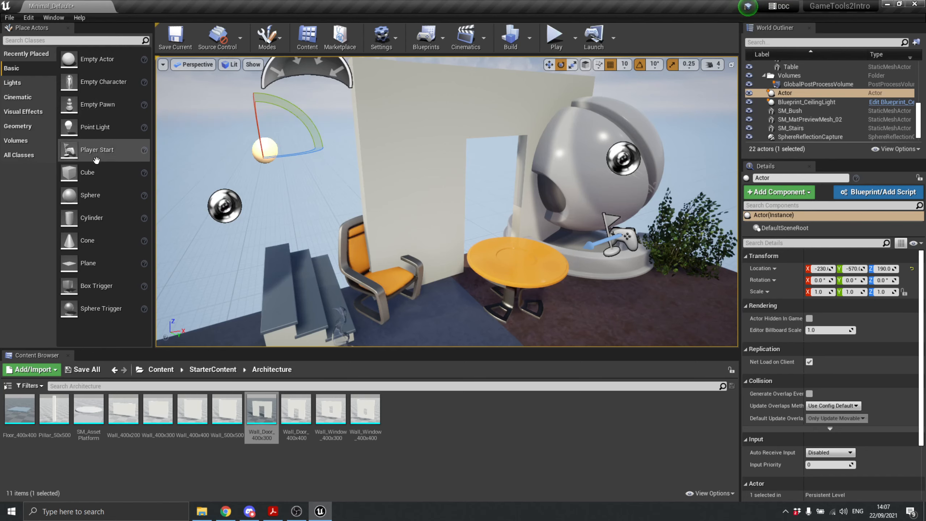
pyautogui.moveTo(88, 172); pyautogui.dragTo(293, 205)
pyautogui.moveTo(96, 197); pyautogui.dragTo(303, 168)
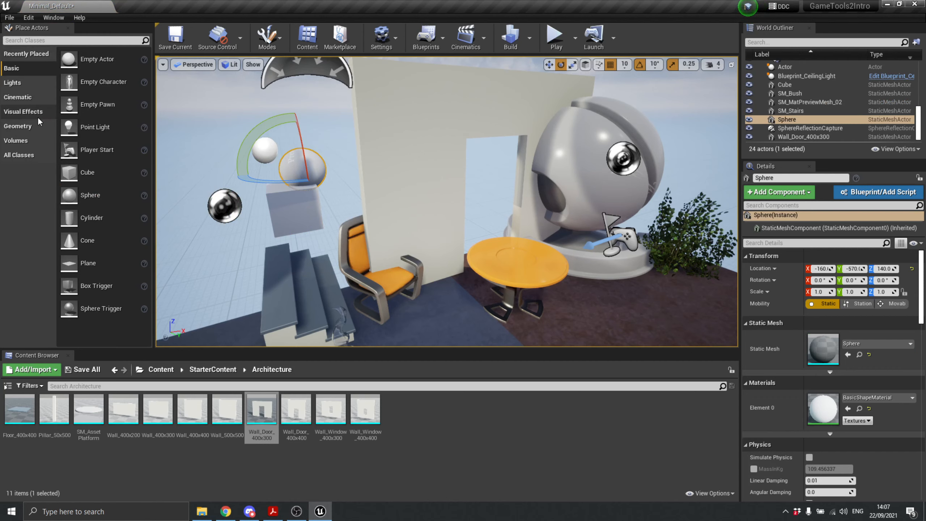
# Look through the placeable actor categories Geometry, Basic, Lights, Cinematic, Visual Effects and Volumes.
pyautogui.click(25, 125)
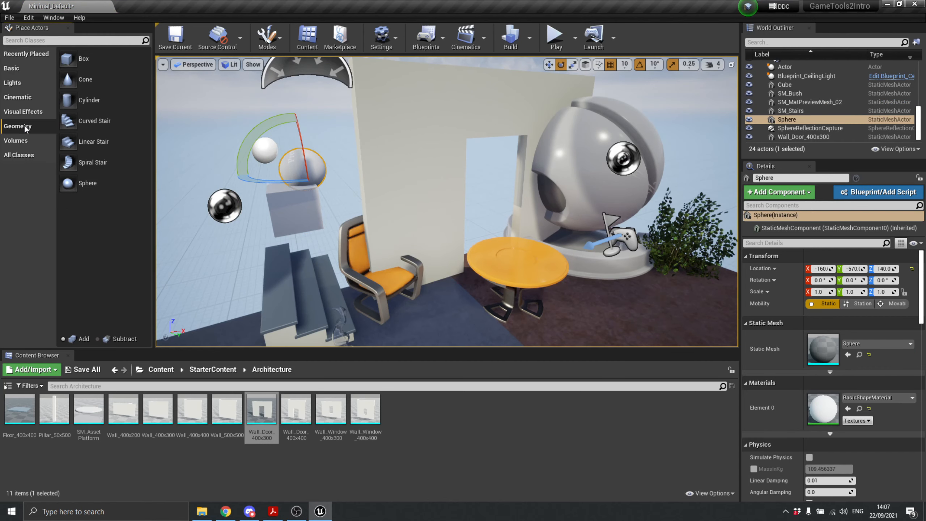
pyautogui.click(30, 68)
pyautogui.click(28, 83)
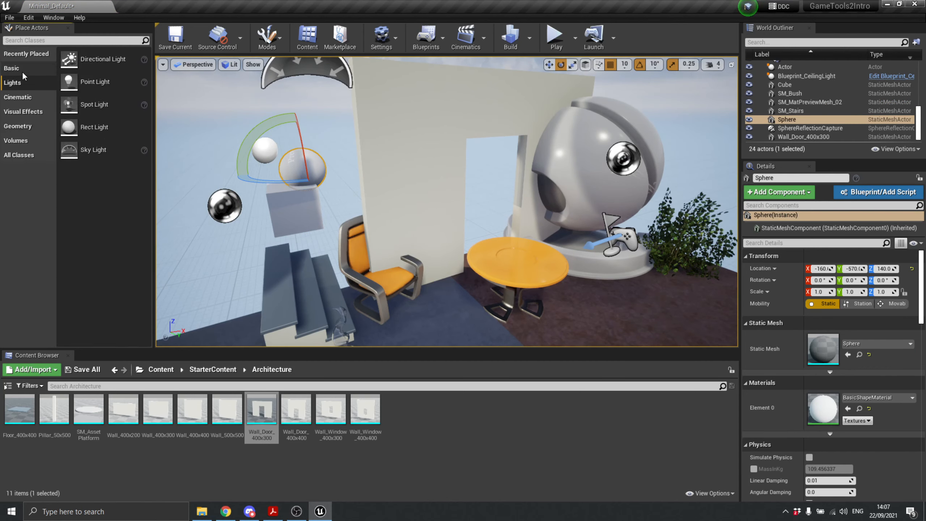
pyautogui.click(32, 97)
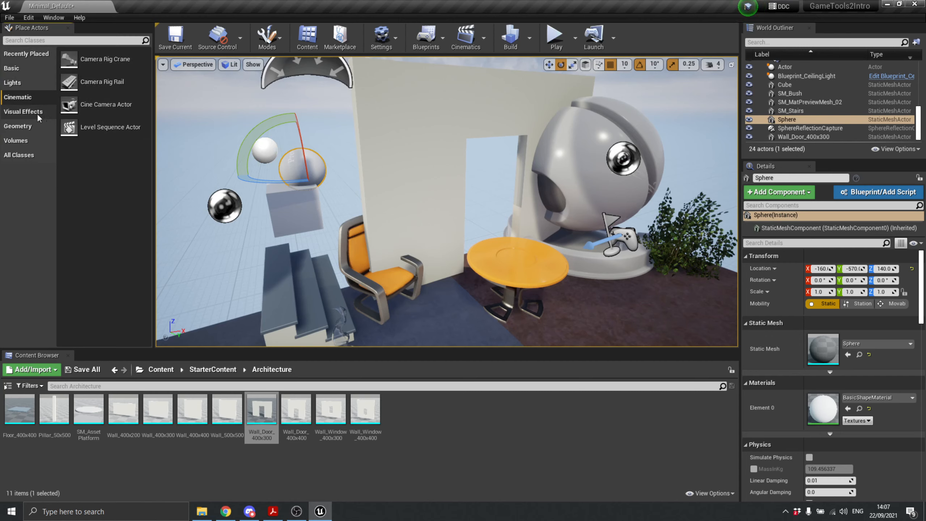
pyautogui.click(36, 113)
pyautogui.click(24, 140)
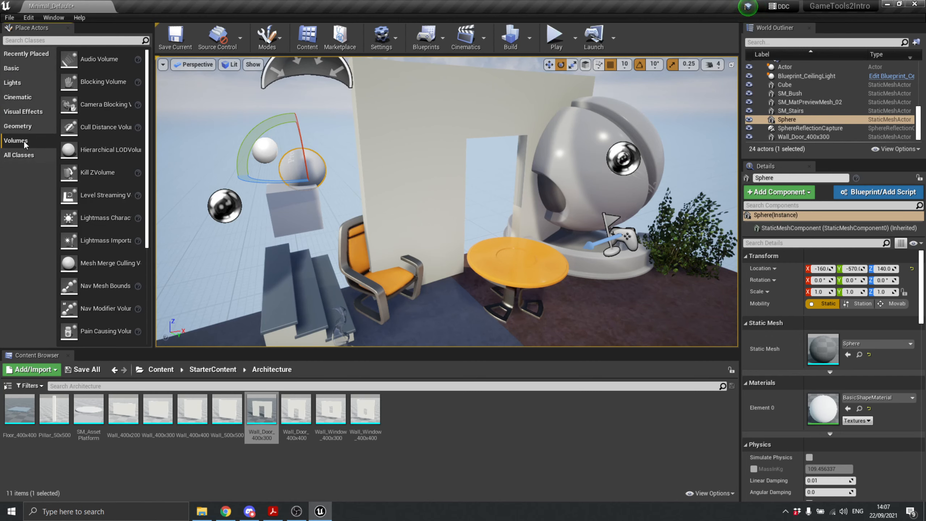
pyautogui.click(23, 126)
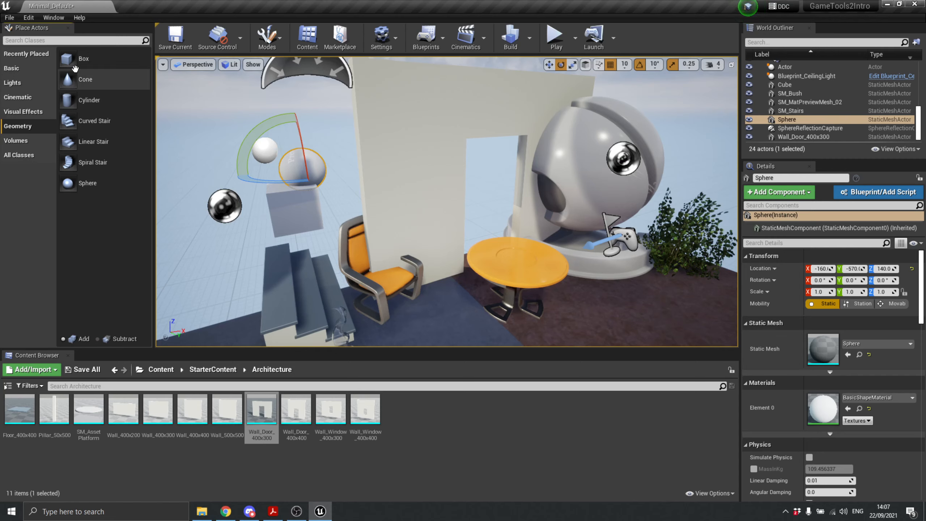
# Place a second basic Cube next to the empty actor at about X -330, Y -560, Z 150.
pyautogui.click(12, 68)
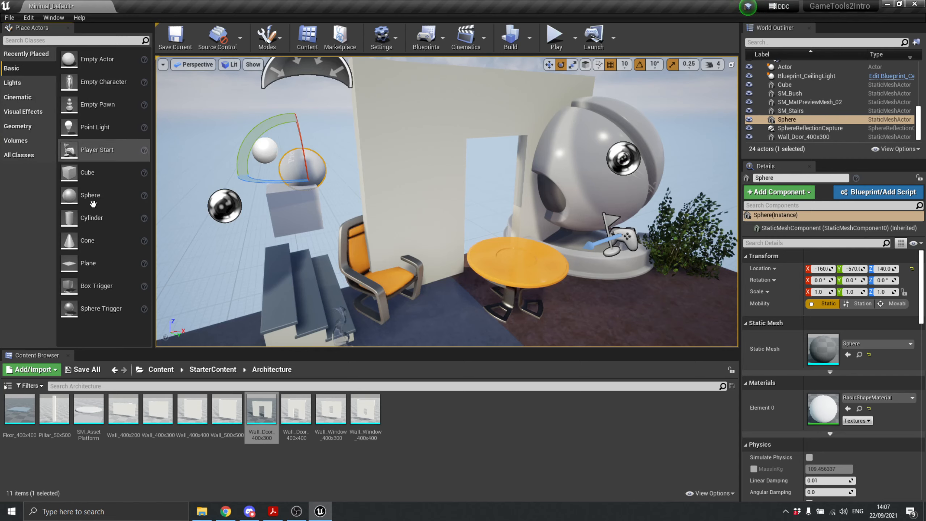
pyautogui.moveTo(84, 173); pyautogui.dragTo(211, 172)
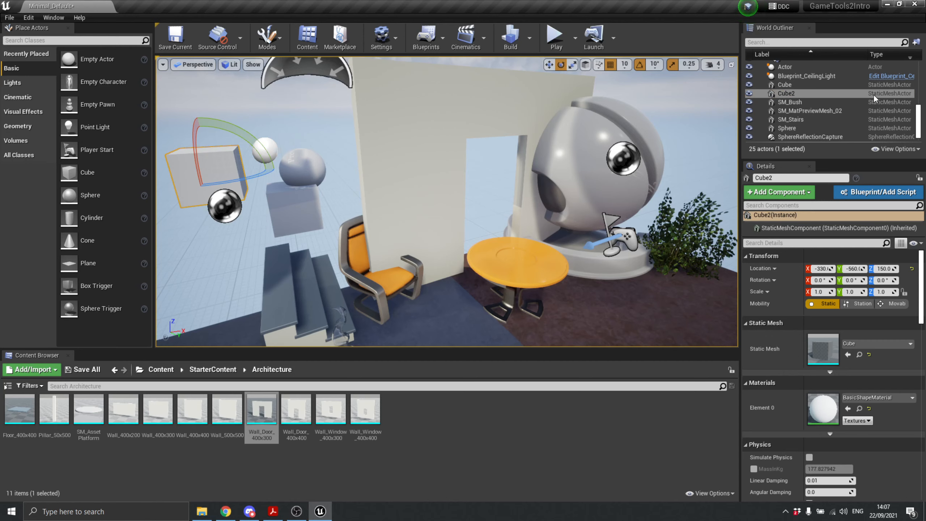
# Place an additive Box geometry brush in front of the second cube at about X -280, Y -520, Z 90.
pyautogui.click(21, 128)
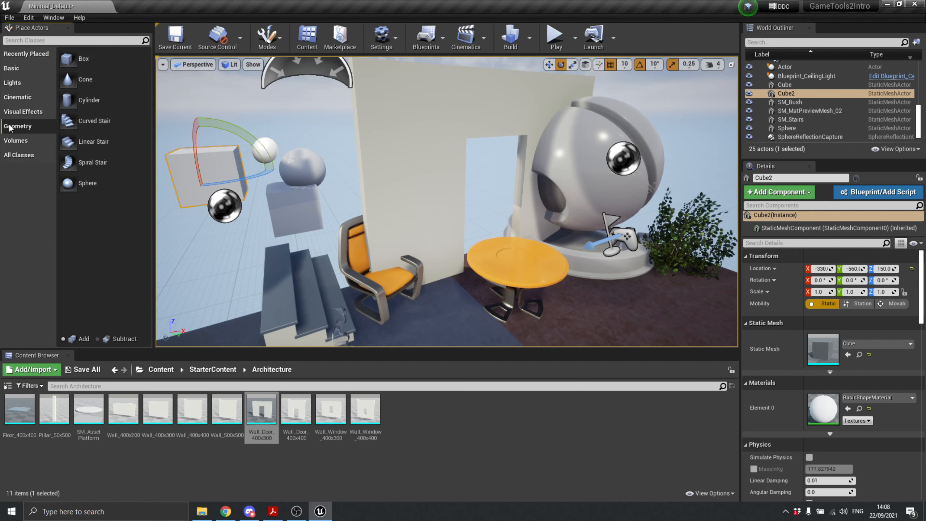
pyautogui.click(14, 68)
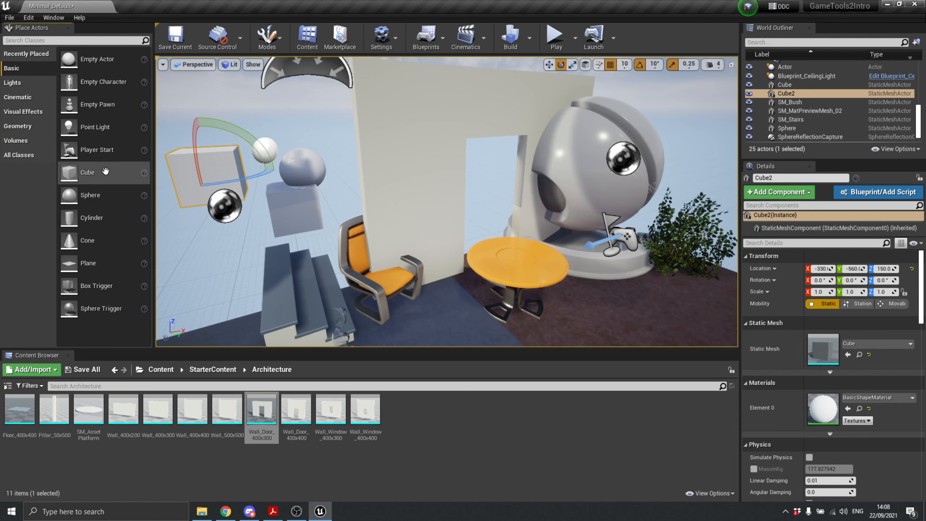
pyautogui.click(27, 126)
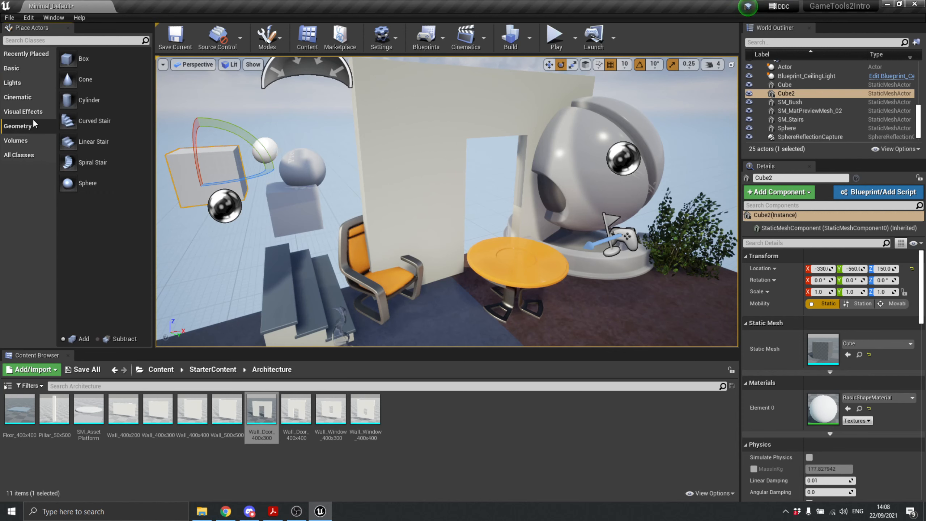
pyautogui.moveTo(72, 59)
pyautogui.mouseDown()
pyautogui.moveTo(175, 146)
pyautogui.moveTo(227, 238)
pyautogui.mouseUp()
pyautogui.scroll(-5, 229, 229)
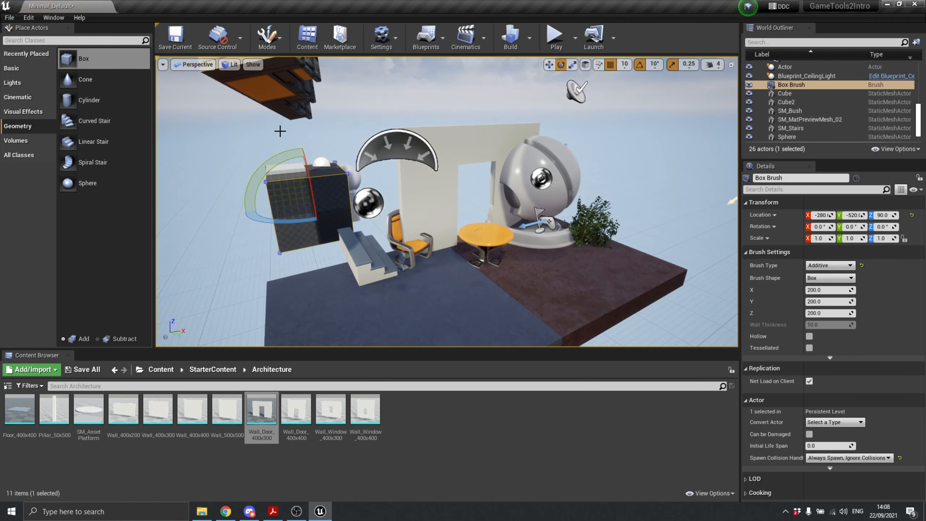
pyautogui.scroll(3, 327, 130)
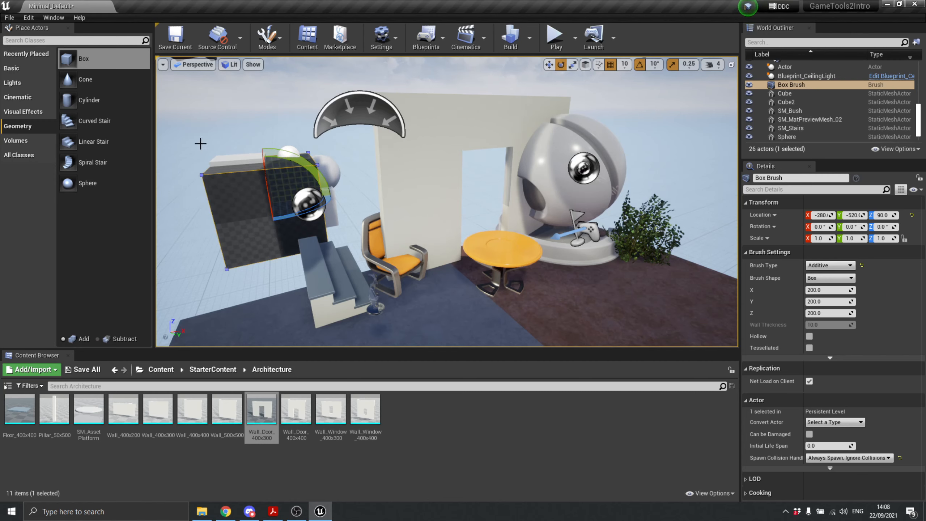
# Switch the editor to Brush Editing mode with the box brush selected.
pyautogui.click(276, 36)
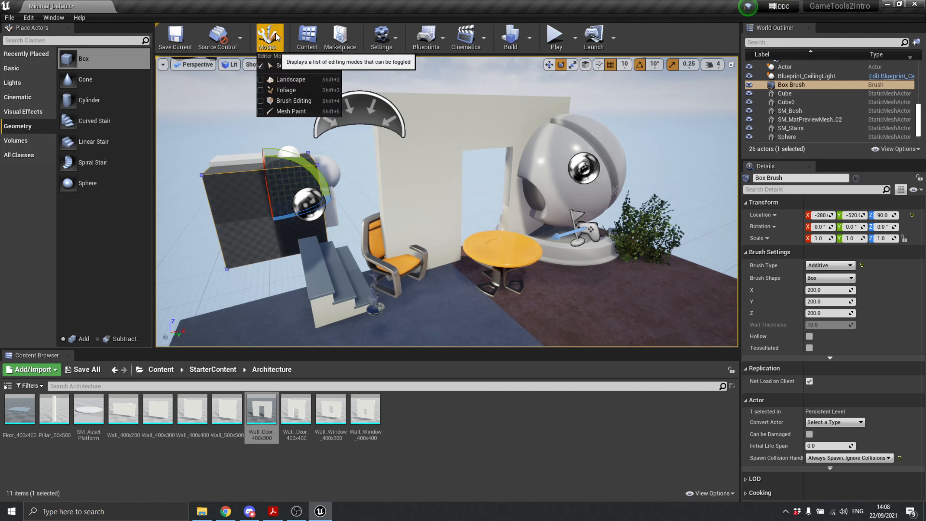
pyautogui.click(294, 100)
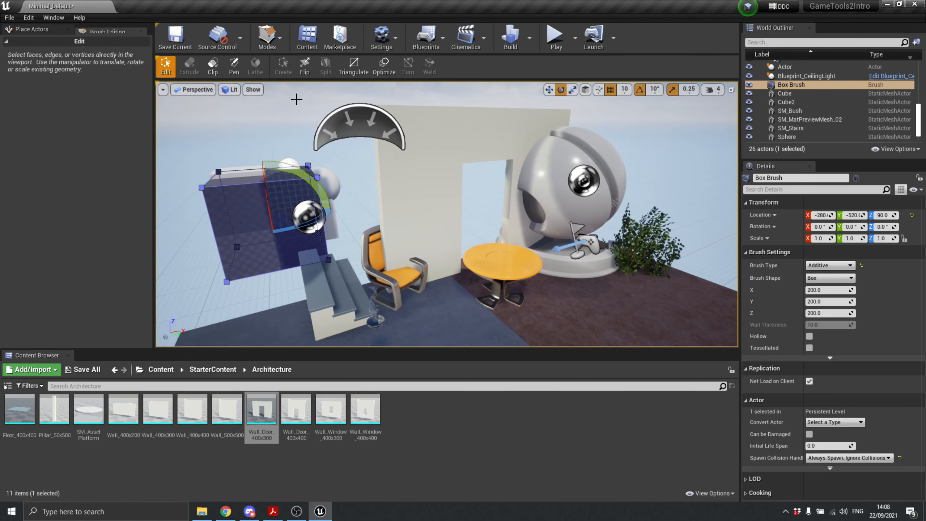
# Lower one upper edge of the box brush so that its top face slopes.
pyautogui.moveTo(321, 182); pyautogui.dragTo(326, 205)
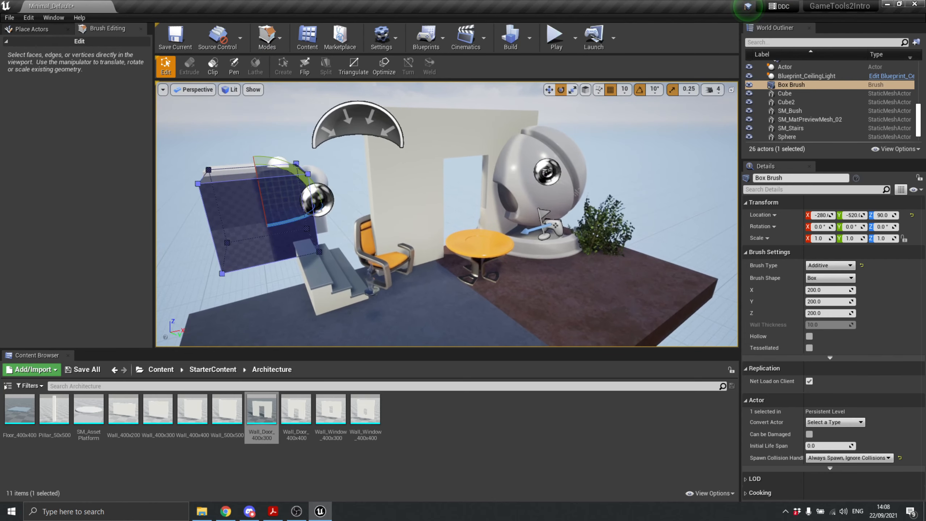
pyautogui.click(209, 169)
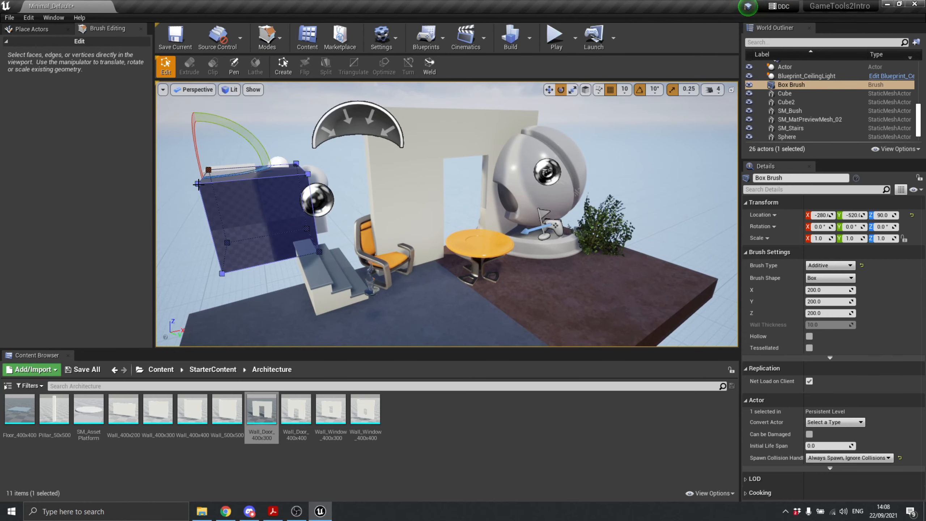
pyautogui.press('w')
pyautogui.moveTo(190, 149); pyautogui.dragTo(197, 188)
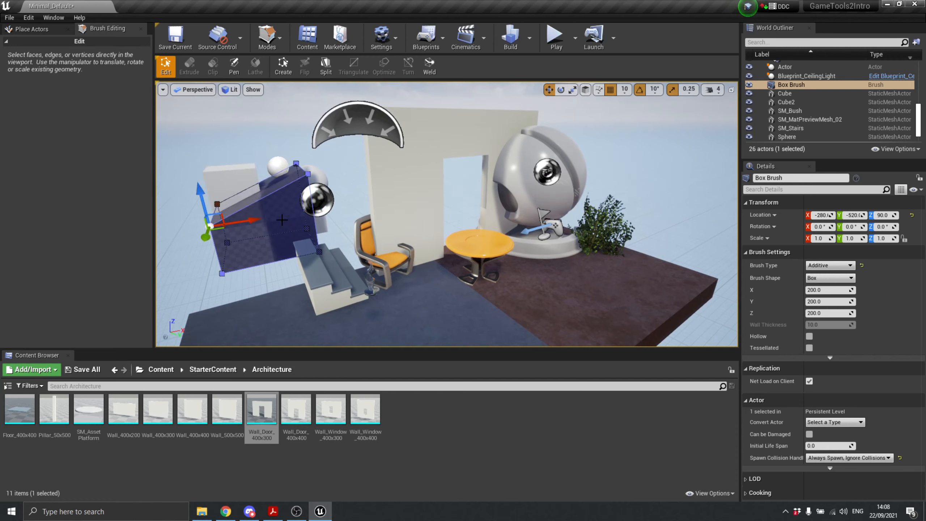
# Nudge the sloped top face of the box brush outward and extrude it twice along its normal to add two sections.
pyautogui.click(276, 185)
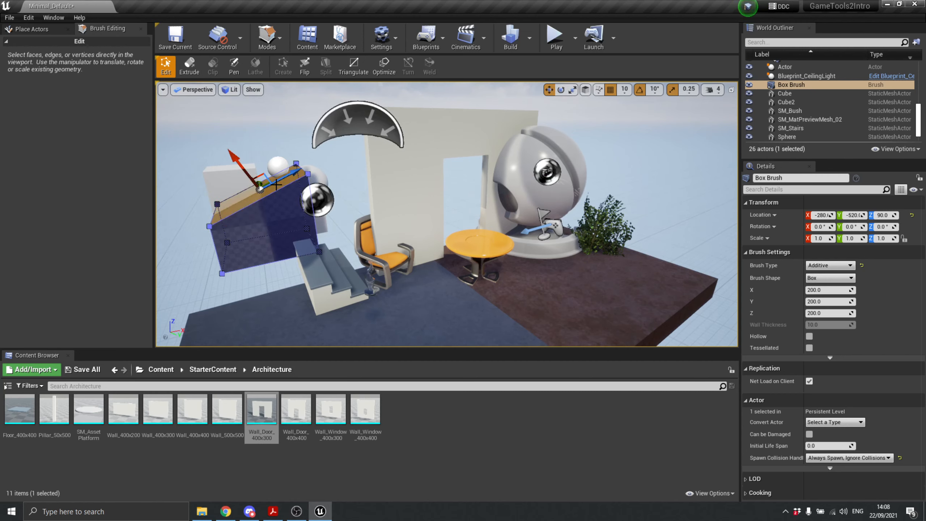
pyautogui.moveTo(232, 158)
pyautogui.mouseDown()
pyautogui.moveTo(215, 131)
pyautogui.moveTo(229, 154)
pyautogui.mouseUp()
pyautogui.click(190, 66)
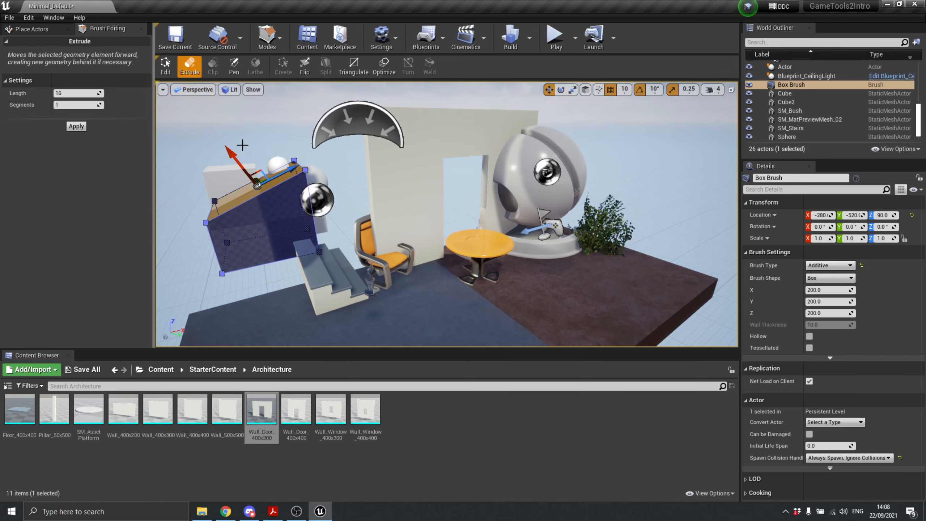
pyautogui.moveTo(229, 152)
pyautogui.mouseDown()
pyautogui.moveTo(201, 105)
pyautogui.moveTo(214, 125)
pyautogui.mouseUp()
pyautogui.scroll(-8, 216, 125)
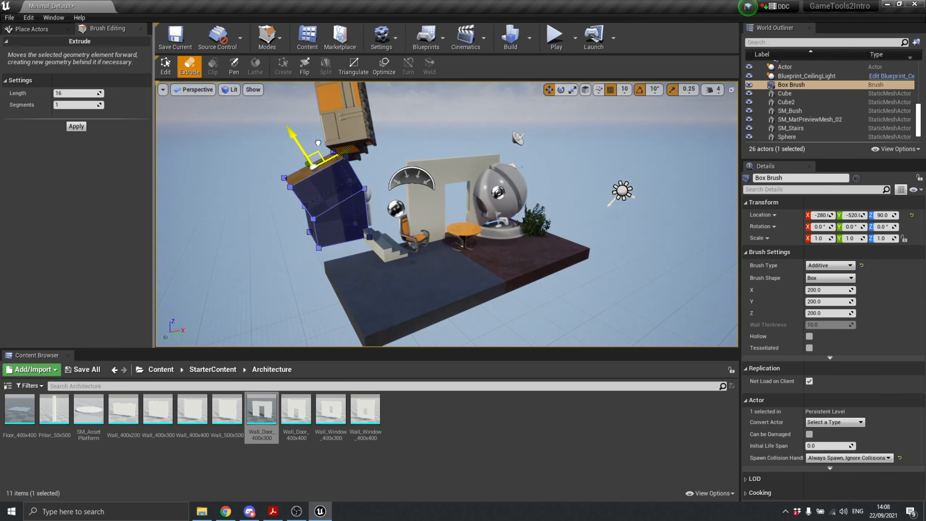
pyautogui.moveTo(294, 137); pyautogui.dragTo(277, 102)
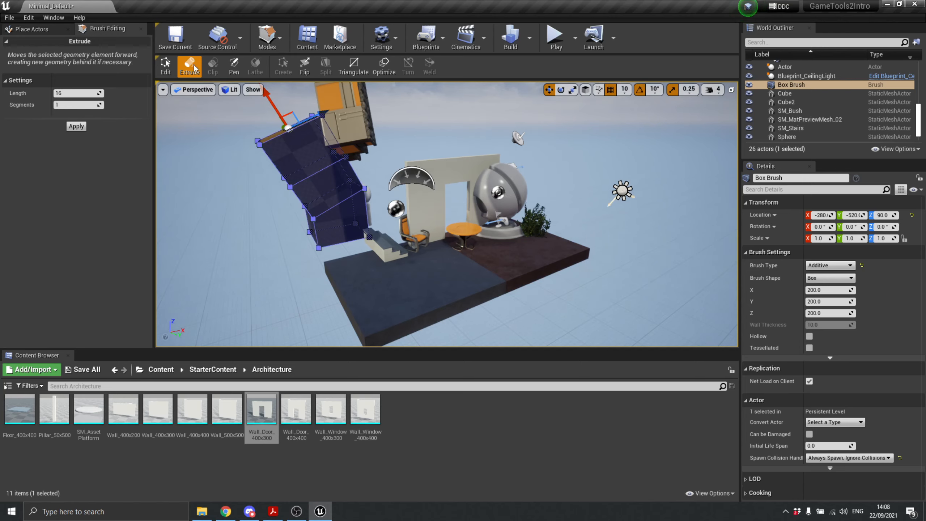
pyautogui.click(167, 71)
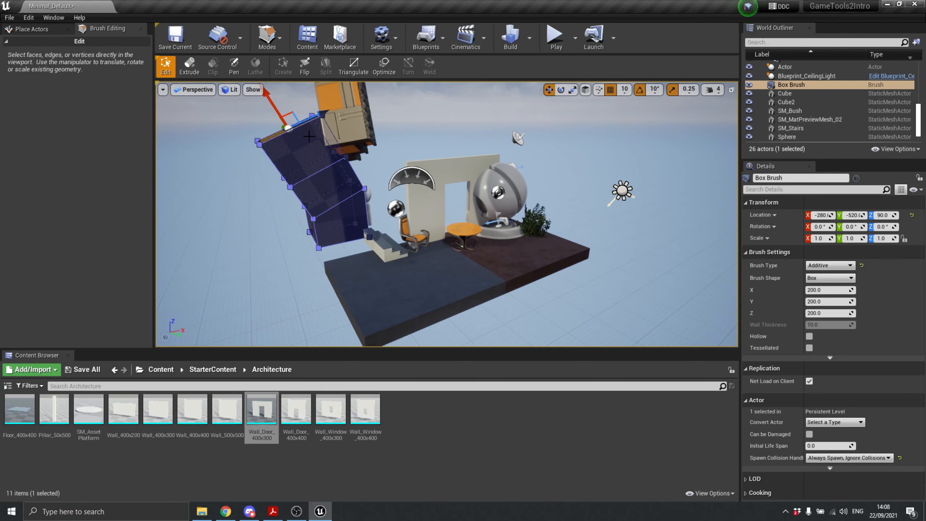
# Try to rotate the extruded end face of the box brush about its local axis.
pyautogui.press('e')
pyautogui.moveTo(236, 116); pyautogui.dragTo(233, 121)
pyautogui.scroll(-5, 360, 136)
pyautogui.moveTo(315, 174); pyautogui.dragTo(326, 183, button='middle')
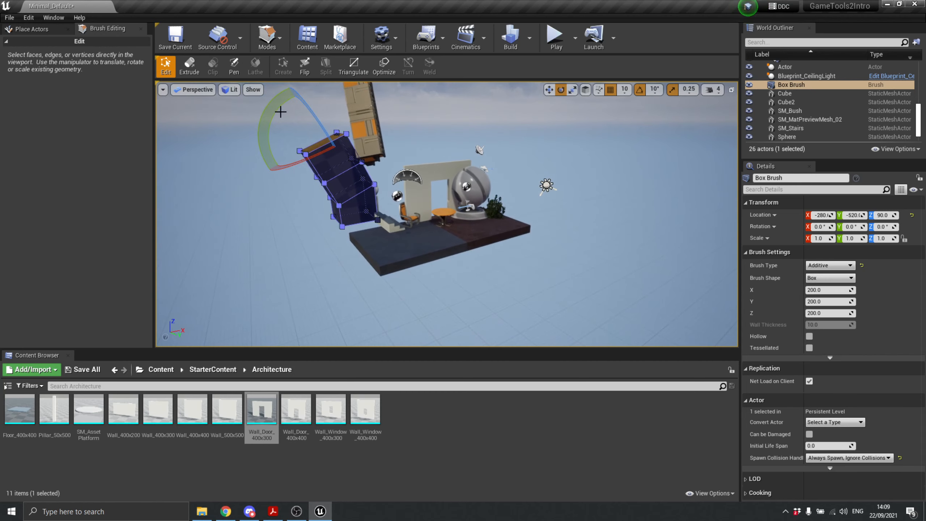
pyautogui.click(332, 141)
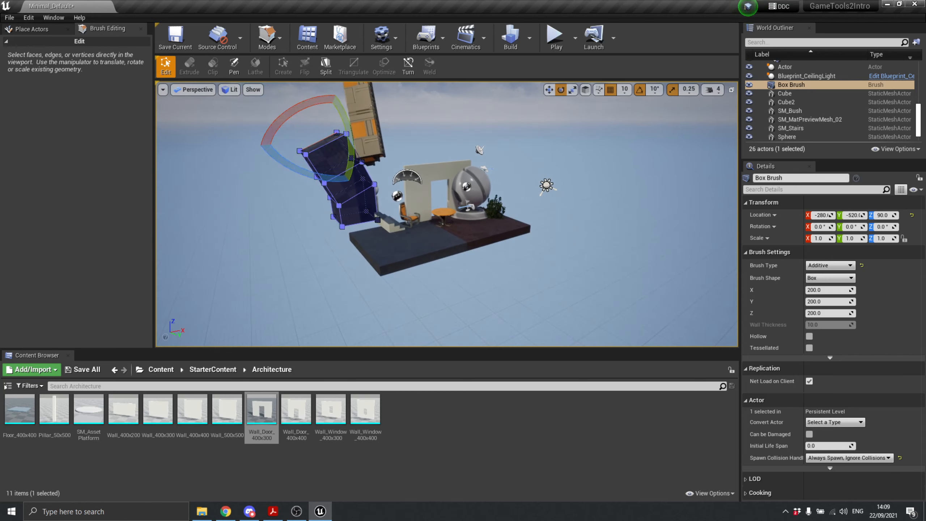
pyautogui.click(323, 142)
pyautogui.scroll(1, 323, 142)
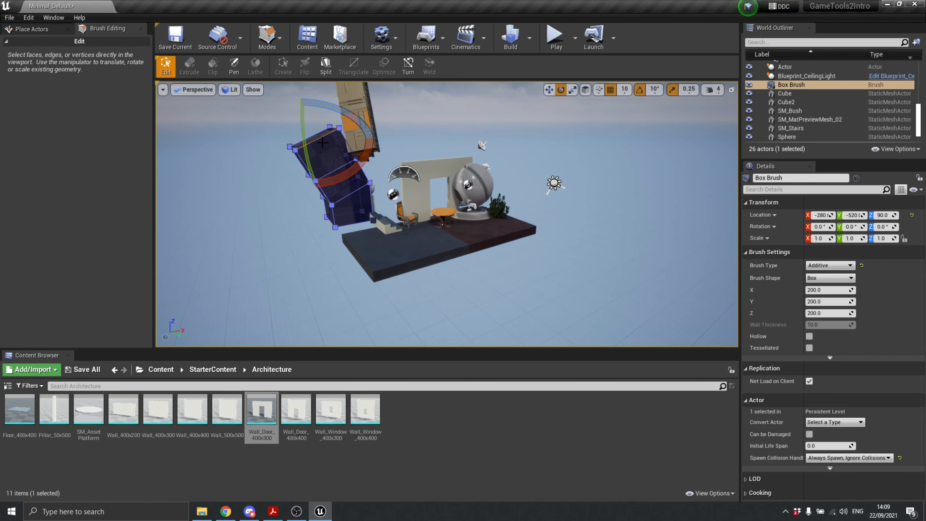
pyautogui.press('f')
pyautogui.click(347, 172)
pyautogui.scroll(-5, 351, 178)
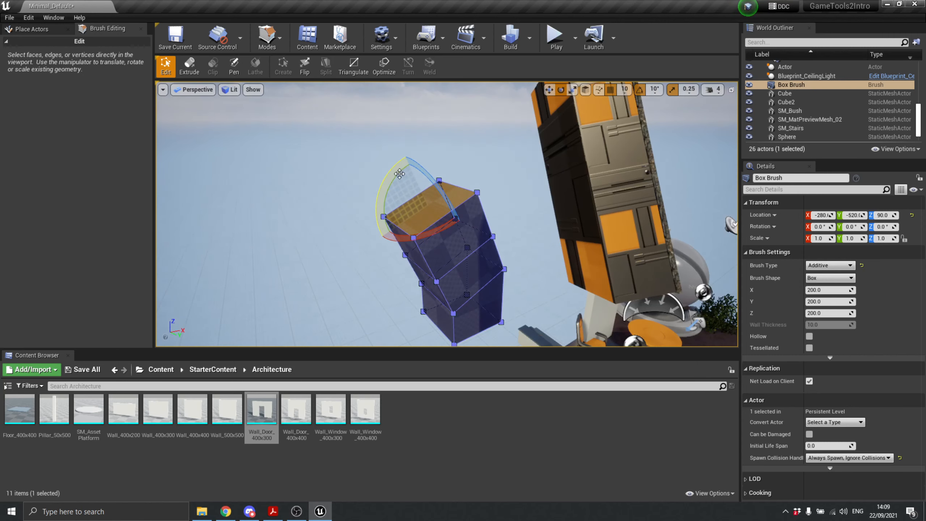
pyautogui.moveTo(400, 174); pyautogui.dragTo(391, 179)
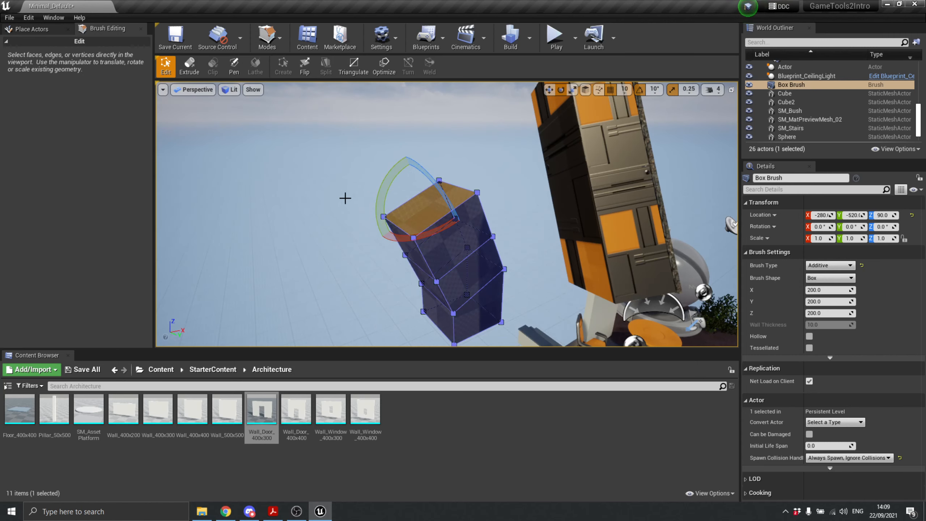
# Look closely at the extruded end of the brush and switch from the single perspective view to the four-view layout.
pyautogui.moveTo(346, 198)
pyautogui.mouseDown(button='right')
pyautogui.moveTo(300, 194)
pyautogui.moveTo(323, 212)
pyautogui.moveTo(307, 188)
pyautogui.moveTo(320, 95)
pyautogui.mouseUp(button='right')
pyautogui.press('d')
pyautogui.press('w')
pyautogui.press('s')
pyautogui.press('w')
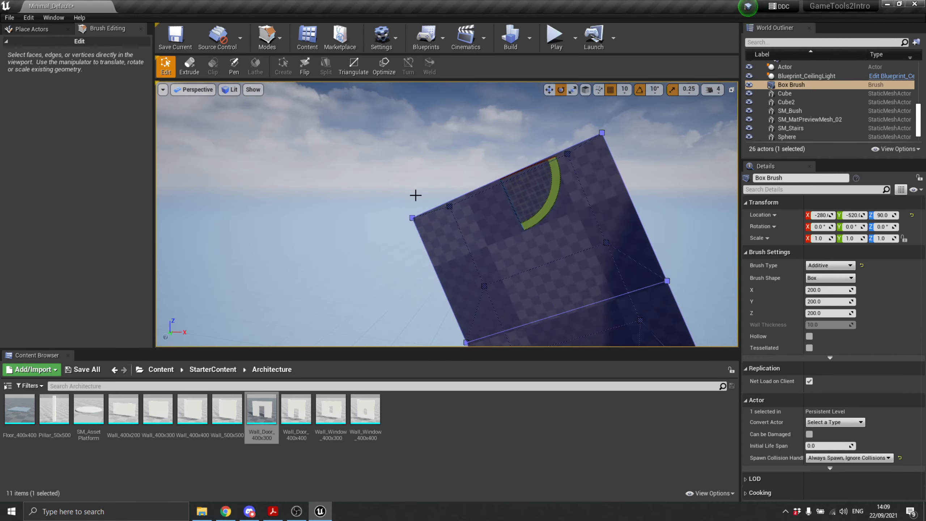
pyautogui.press('s')
pyautogui.moveTo(367, 114)
pyautogui.mouseDown(button='right')
pyautogui.moveTo(396, 114)
pyautogui.moveTo(376, 114)
pyautogui.mouseUp(button='right')
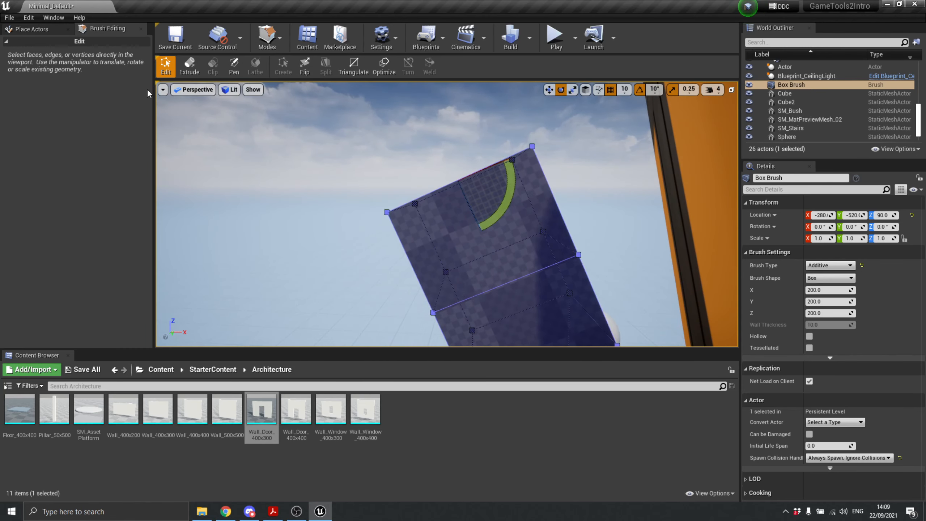
pyautogui.click(189, 92)
pyautogui.click(162, 90)
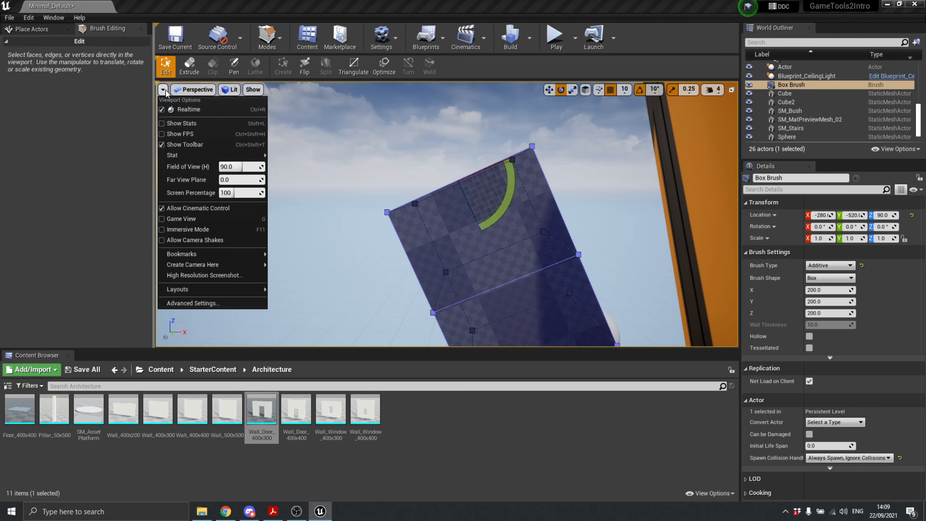
pyautogui.moveTo(248, 257)
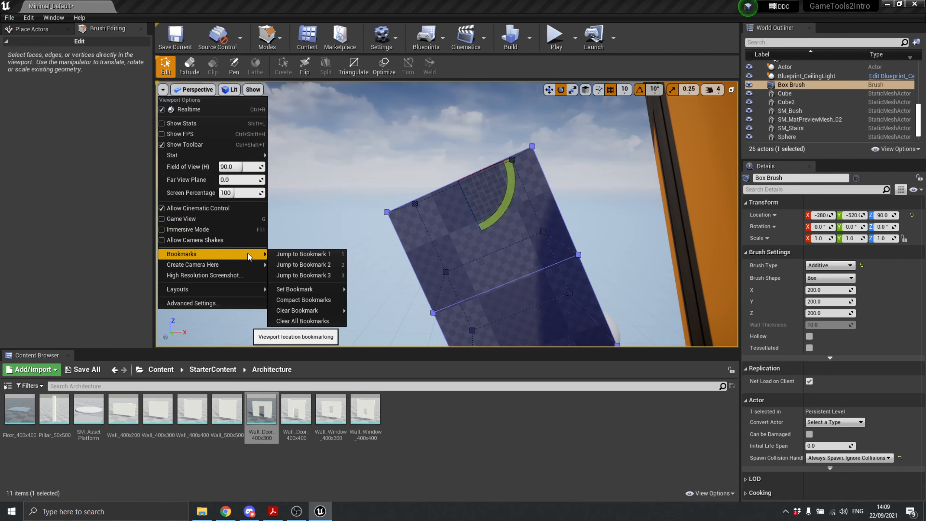
pyautogui.click(731, 90)
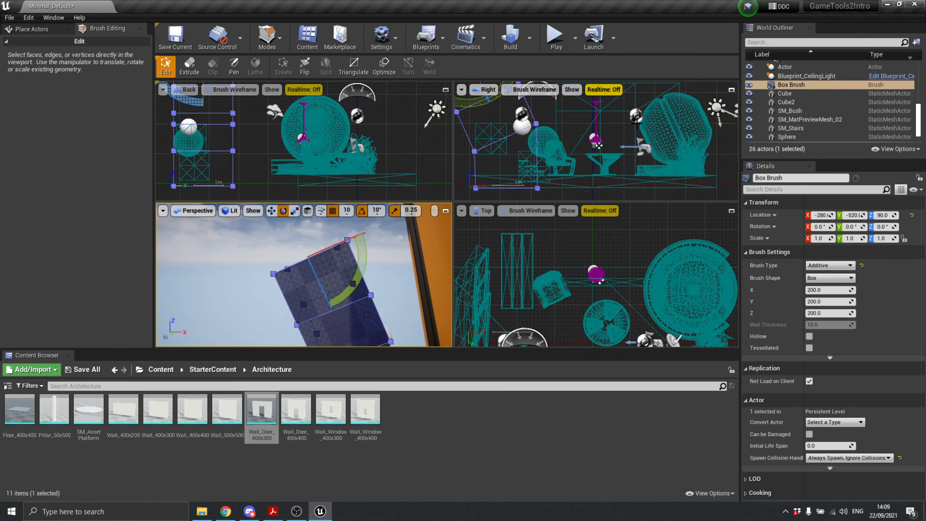
# Select the four vertices at the brush's upper end in the Back wireframe view and try to rotate them.
pyautogui.moveTo(257, 128); pyautogui.dragTo(266, 175, button='middle')
pyautogui.moveTo(253, 141); pyautogui.dragTo(283, 222, button='right')
pyautogui.keyDown('ctrl'); pyautogui.keyDown('alt'); pyautogui.moveTo(191, 109); pyautogui.dragTo(276, 161); pyautogui.keyUp('alt'); pyautogui.keyUp('ctrl')
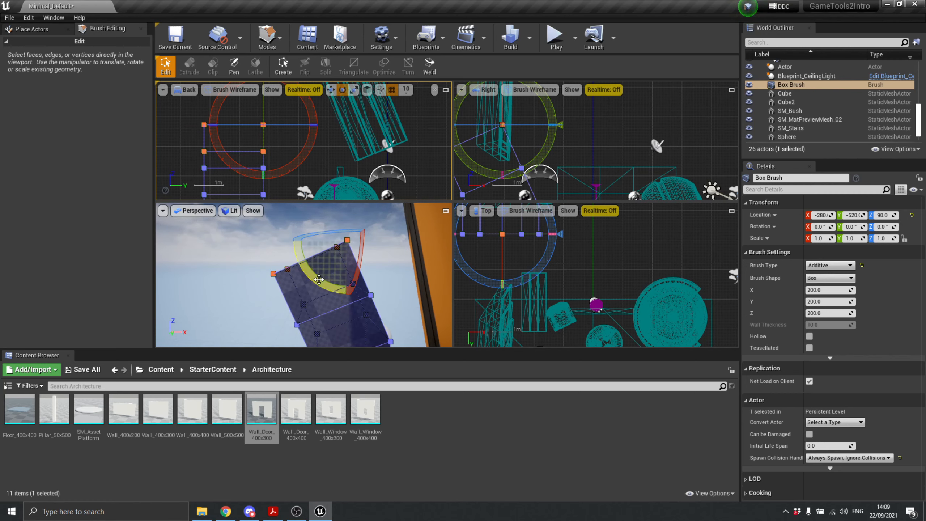
pyautogui.moveTo(313, 251); pyautogui.dragTo(313, 252)
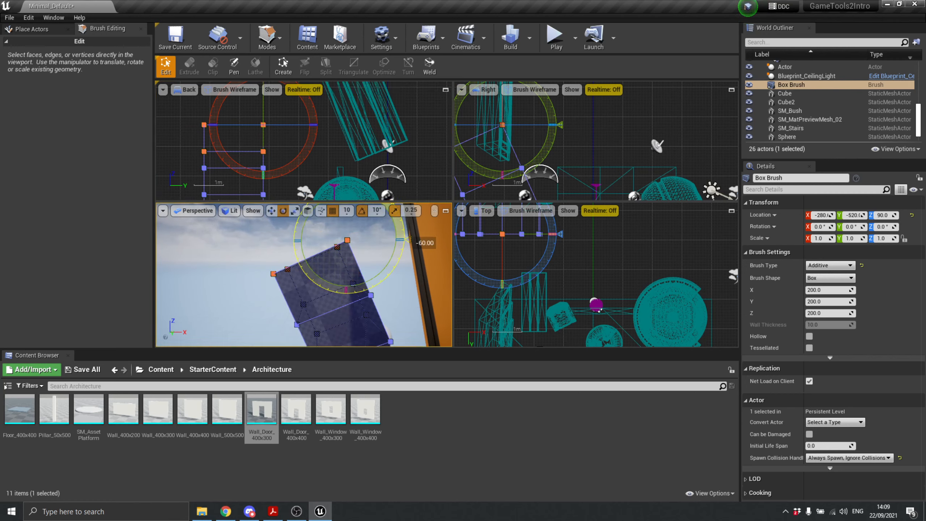
pyautogui.moveTo(313, 252); pyautogui.dragTo(313, 251)
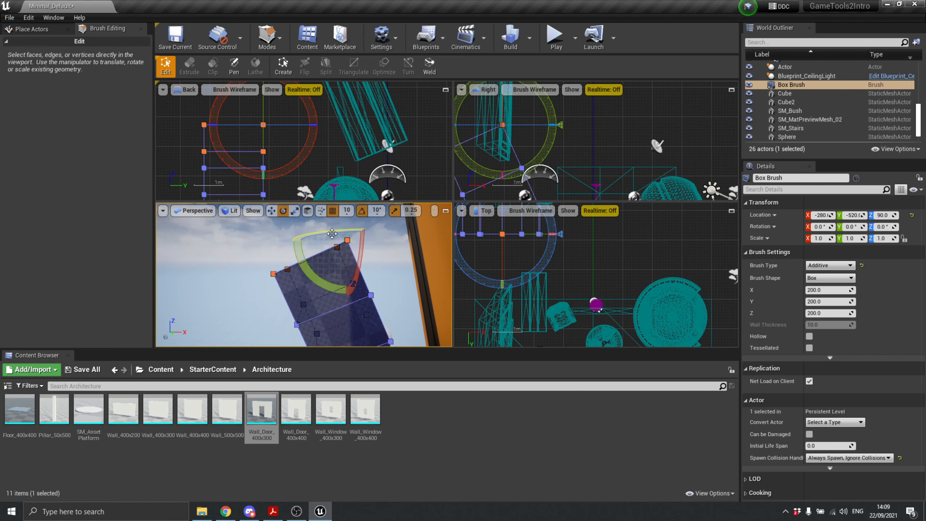
pyautogui.click(92, 42)
pyautogui.moveTo(326, 290)
pyautogui.mouseDown()
pyautogui.moveTo(350, 294)
pyautogui.moveTo(322, 285)
pyautogui.mouseUp()
# Move the selected upper vertices along X and up, and raise the lower top edge until the end face is level.
pyautogui.press('w')
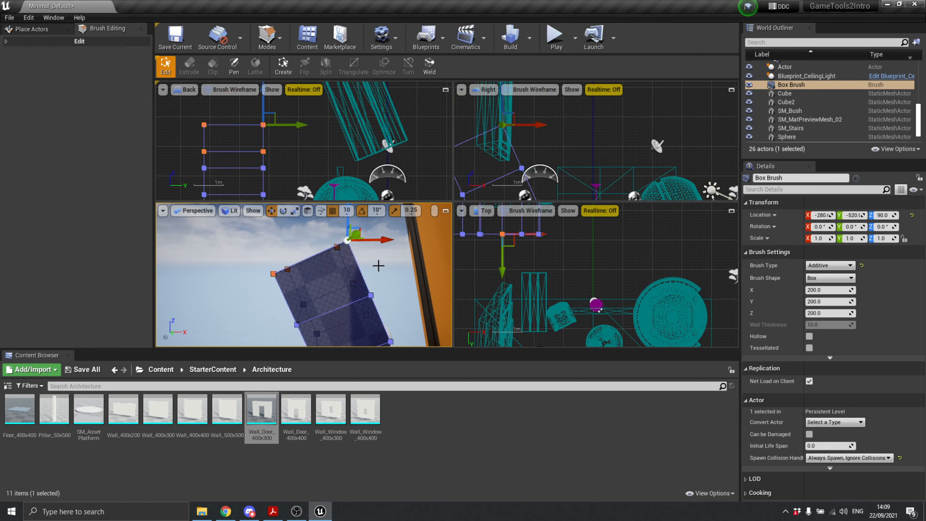
pyautogui.moveTo(355, 230)
pyautogui.mouseDown()
pyautogui.moveTo(394, 229)
pyautogui.moveTo(374, 235)
pyautogui.moveTo(379, 216)
pyautogui.mouseUp()
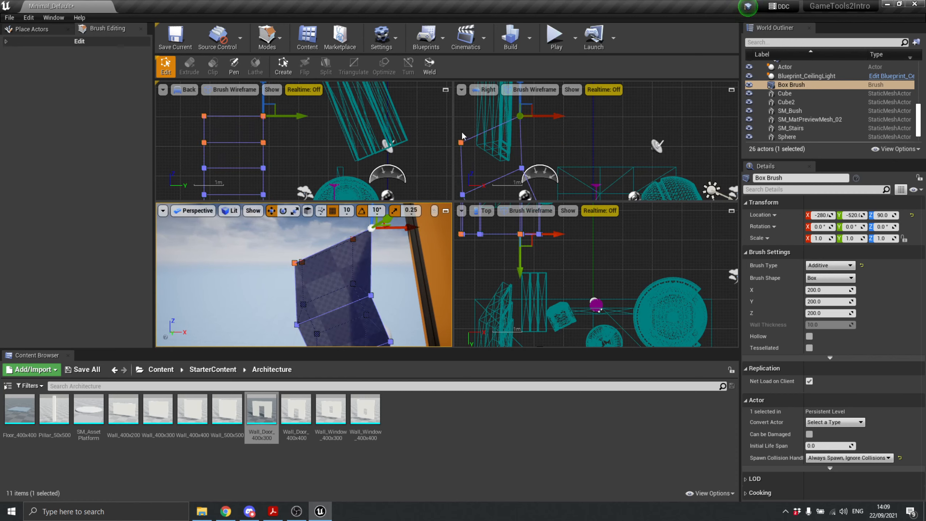
pyautogui.click(462, 144)
pyautogui.moveTo(462, 126); pyautogui.dragTo(460, 97)
pyautogui.scroll(-4, 316, 258)
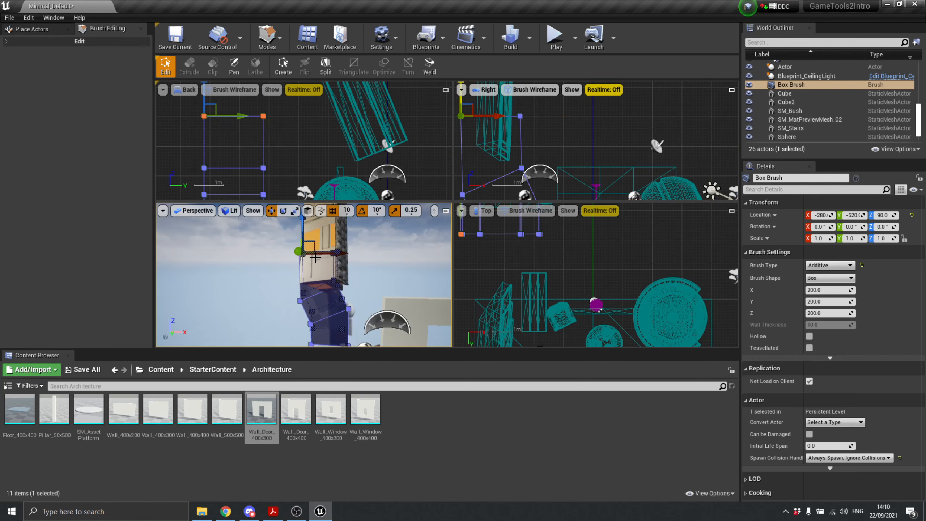
# Restore the single perspective view and slide the brush's top face sideways so the upper section leans over.
pyautogui.moveTo(406, 272)
pyautogui.mouseDown(button='right')
pyautogui.moveTo(392, 294)
pyautogui.moveTo(426, 276)
pyautogui.moveTo(368, 279)
pyautogui.moveTo(350, 252)
pyautogui.moveTo(364, 275)
pyautogui.moveTo(363, 255)
pyautogui.moveTo(349, 252)
pyautogui.moveTo(359, 296)
pyautogui.mouseUp(button='right')
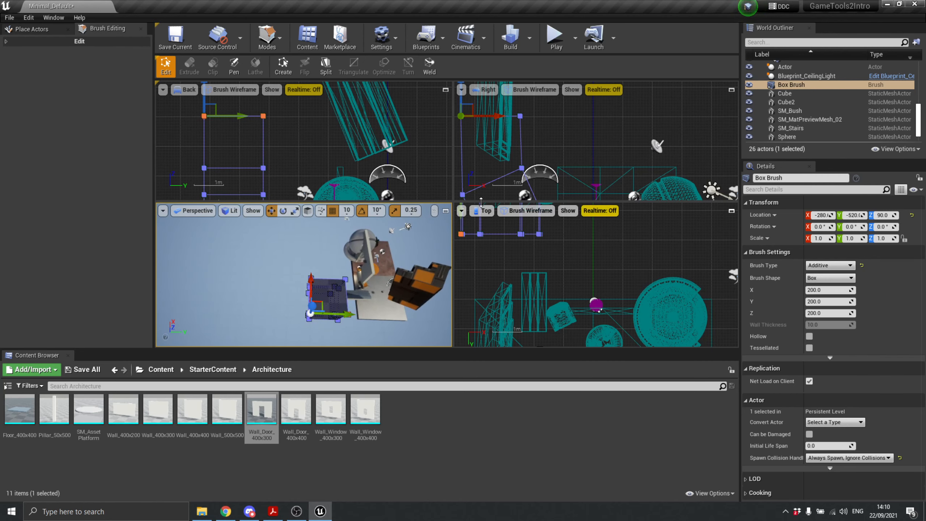
pyautogui.click(446, 211)
pyautogui.click(507, 259)
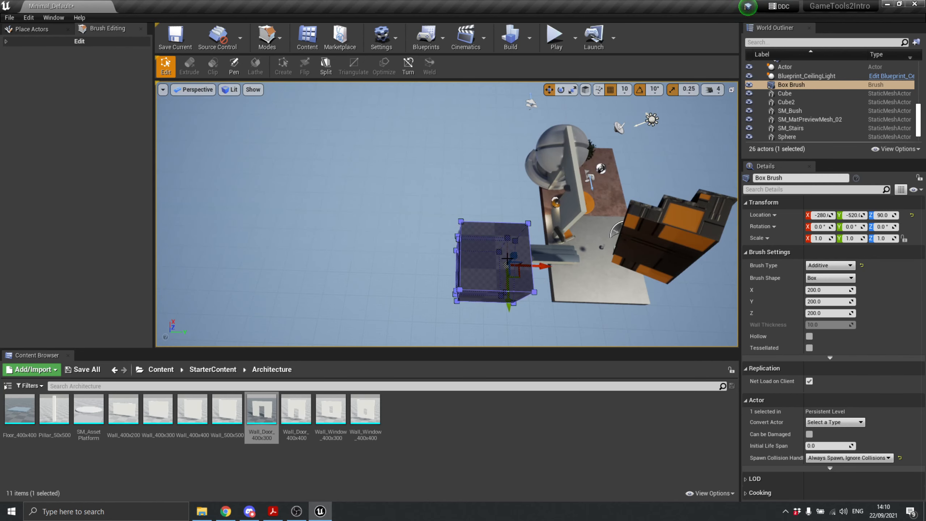
pyautogui.click(485, 272)
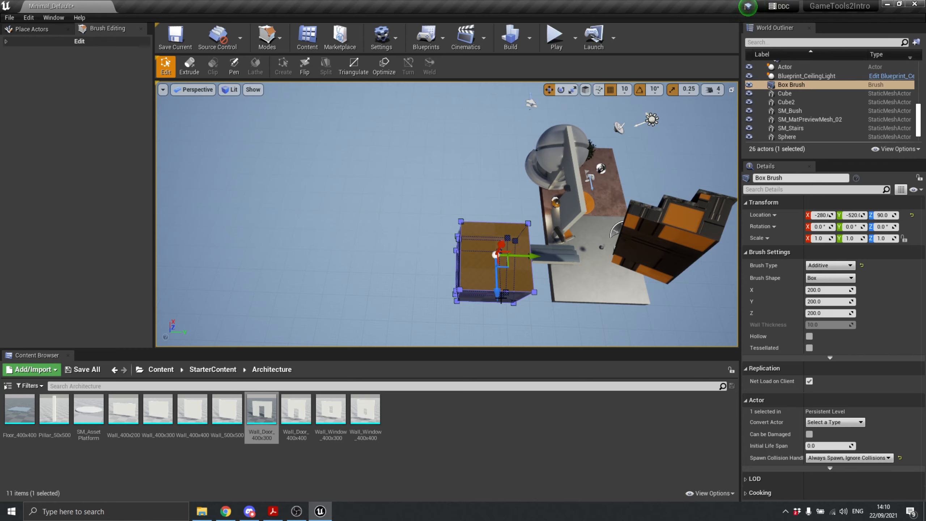
pyautogui.moveTo(498, 291)
pyautogui.mouseDown()
pyautogui.moveTo(498, 322)
pyautogui.moveTo(495, 311)
pyautogui.mouseUp()
pyautogui.scroll(-5, 527, 273)
pyautogui.moveTo(527, 273)
pyautogui.mouseDown(button='right')
pyautogui.moveTo(525, 257)
pyautogui.moveTo(489, 237)
pyautogui.moveTo(396, 234)
pyautogui.mouseUp(button='right')
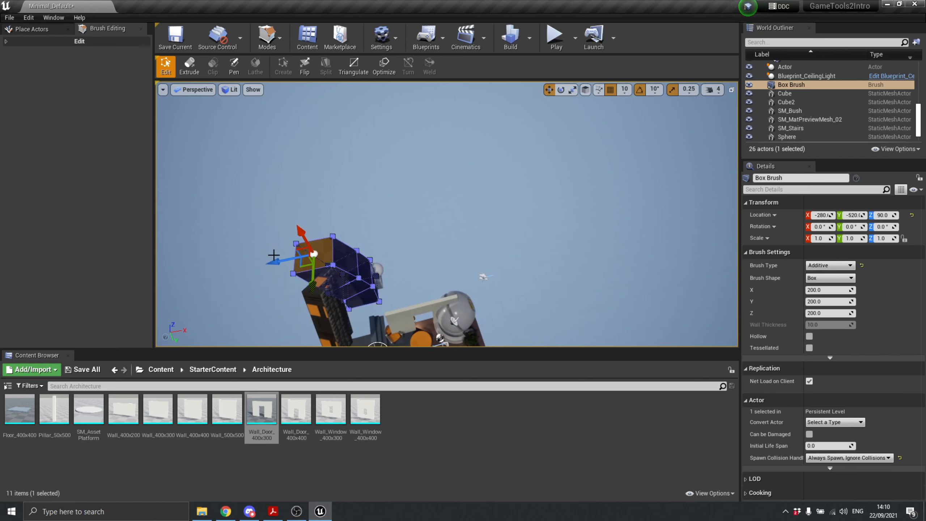
pyautogui.moveTo(285, 260); pyautogui.dragTo(355, 255)
pyautogui.moveTo(332, 256); pyautogui.dragTo(317, 259)
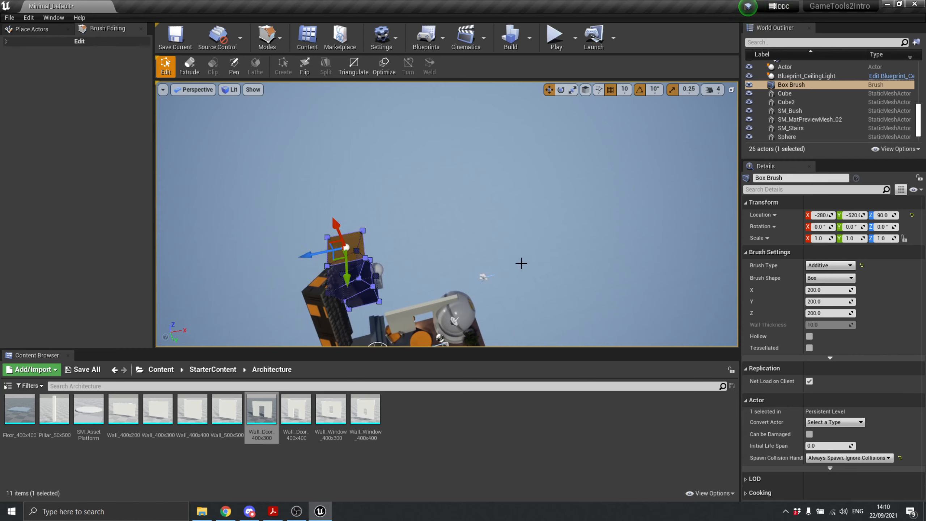
pyautogui.moveTo(535, 252); pyautogui.dragTo(489, 241, button='right')
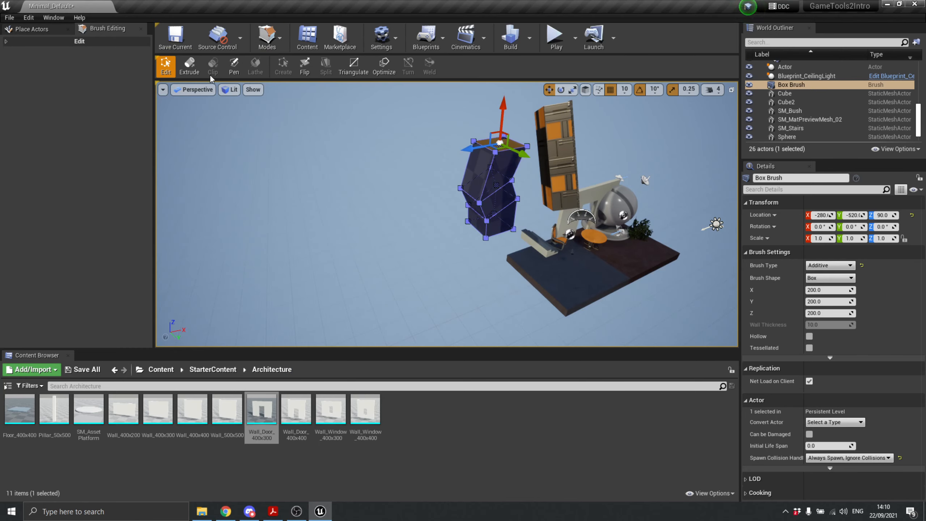
# Leave Brush Editing, return the editor to Select mode and deselect the box brush.
pyautogui.click(276, 35)
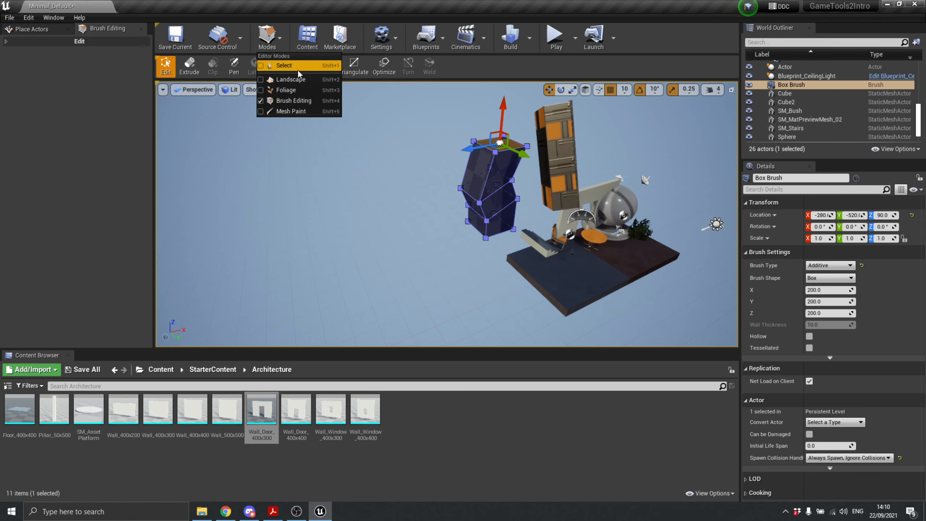
pyautogui.click(279, 65)
pyautogui.click(220, 158)
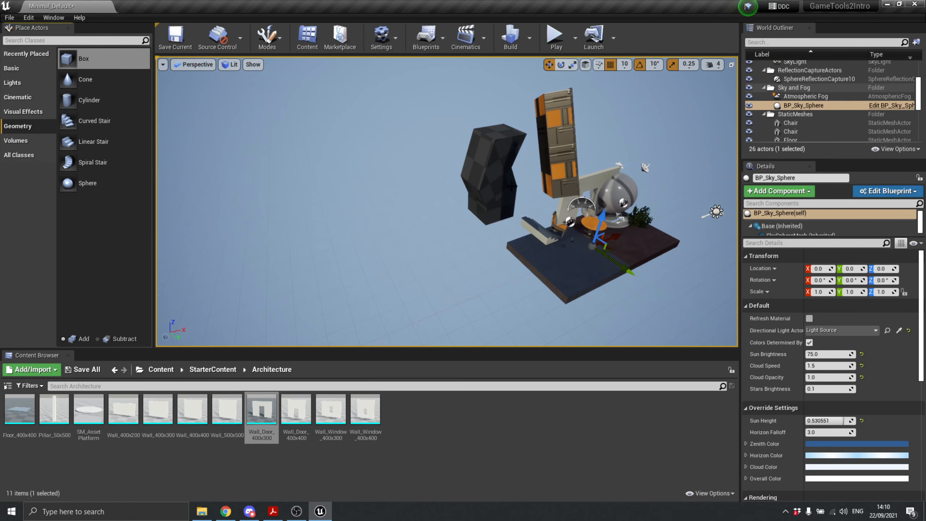
# Move the reshaped box brush to the edge of the floor platform at about X -220, Y 180, Z 20.
pyautogui.click(498, 185)
pyautogui.moveTo(498, 184)
pyautogui.mouseDown()
pyautogui.moveTo(515, 222)
pyautogui.moveTo(601, 306)
pyautogui.moveTo(666, 310)
pyautogui.mouseUp()
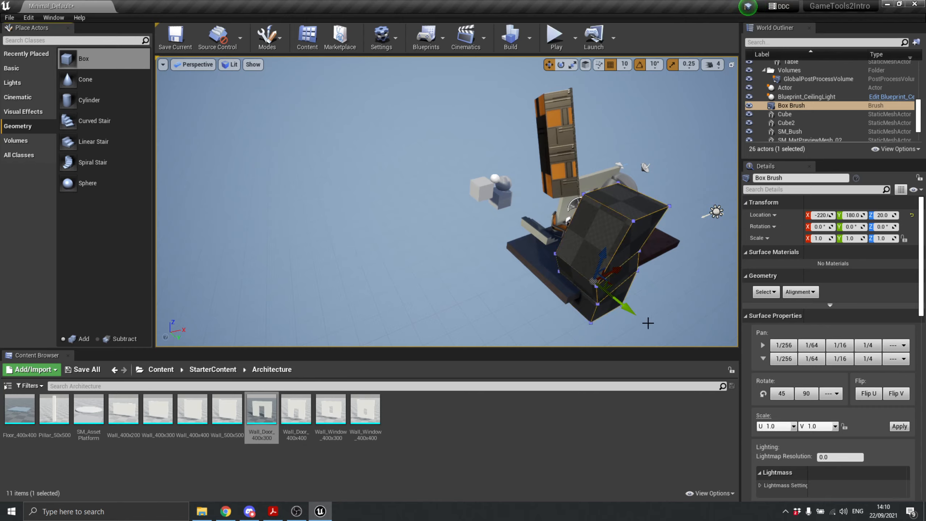
pyautogui.moveTo(648, 323)
pyautogui.mouseDown(button='right')
pyautogui.moveTo(598, 311)
pyautogui.moveTo(675, 339)
pyautogui.moveTo(576, 321)
pyautogui.moveTo(511, 329)
pyautogui.moveTo(646, 323)
pyautogui.mouseUp(button='right')
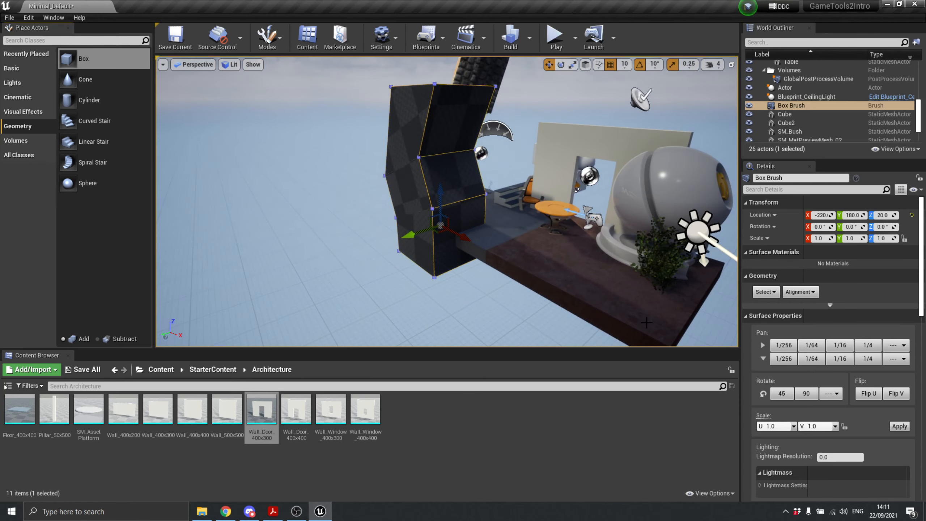
pyautogui.scroll(3, 647, 322)
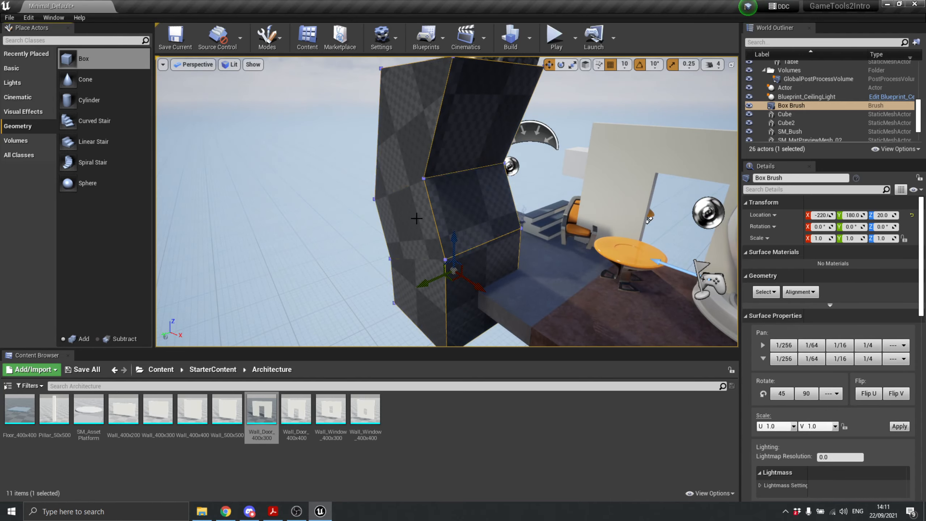
pyautogui.moveTo(418, 220)
pyautogui.keyDown('alt'); pyautogui.mouseDown()
pyautogui.moveTo(485, 201)
pyautogui.moveTo(580, 193)
pyautogui.moveTo(394, 204)
pyautogui.mouseUp(); pyautogui.keyUp('alt')
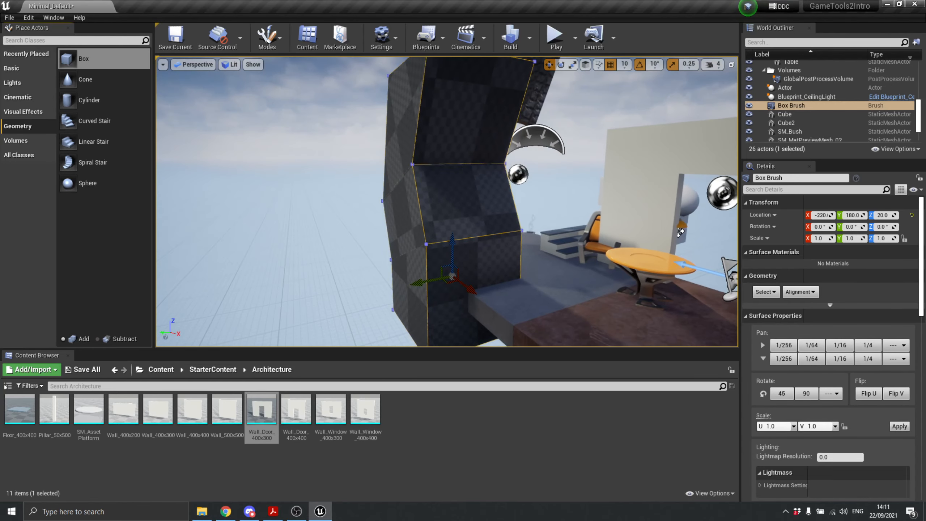
# Raise the box brush above the floor and shift it inward to about X -220, Y 90, Z 180.
pyautogui.moveTo(453, 244)
pyautogui.mouseDown()
pyautogui.moveTo(450, 211)
pyautogui.moveTo(537, 155)
pyautogui.mouseUp()
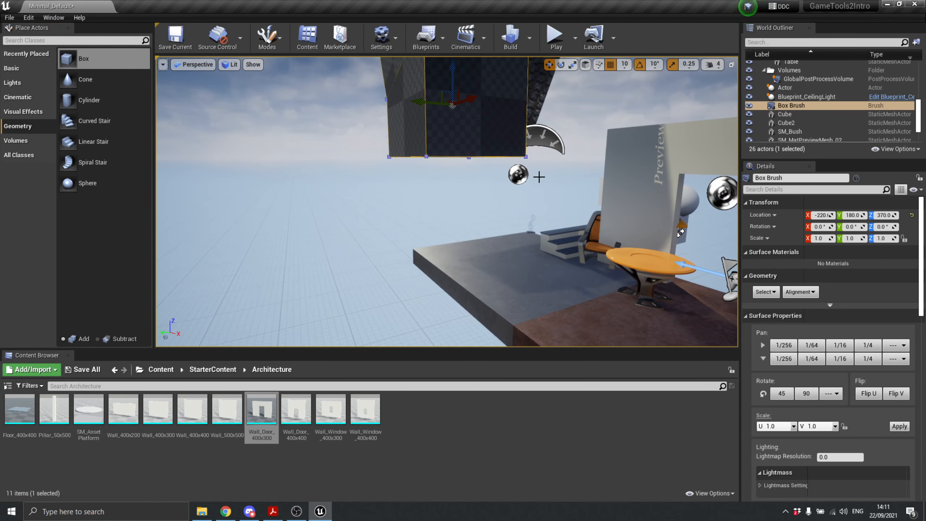
pyautogui.moveTo(537, 176)
pyautogui.mouseDown(button='right')
pyautogui.moveTo(529, 180)
pyautogui.moveTo(515, 154)
pyautogui.mouseUp(button='right')
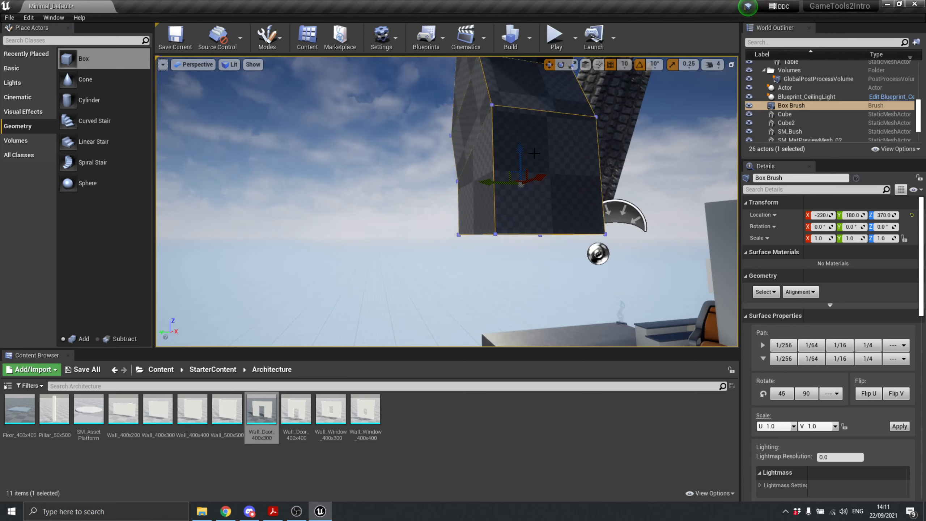
pyautogui.moveTo(520, 146); pyautogui.dragTo(519, 232)
pyautogui.scroll(-3, 597, 250)
pyautogui.moveTo(597, 251); pyautogui.dragTo(561, 215, button='right')
pyautogui.press('d')
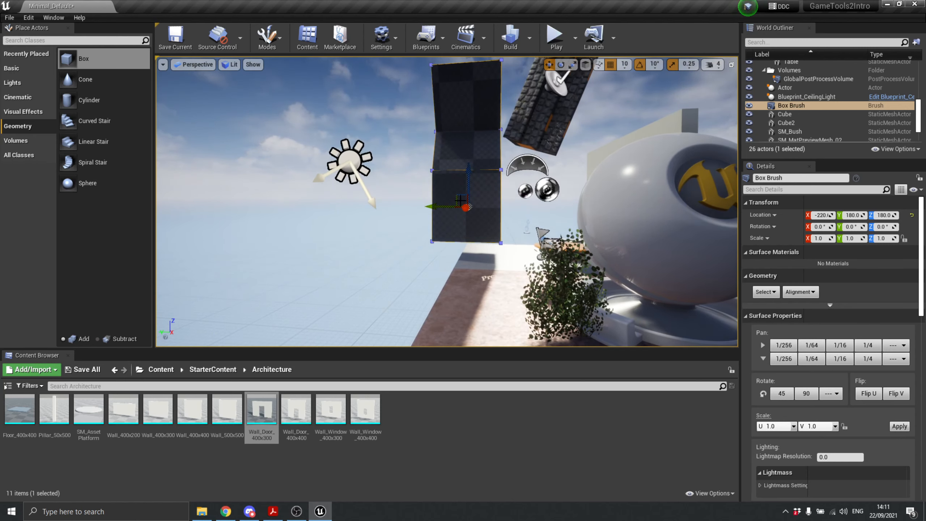
pyautogui.moveTo(439, 207); pyautogui.dragTo(470, 207)
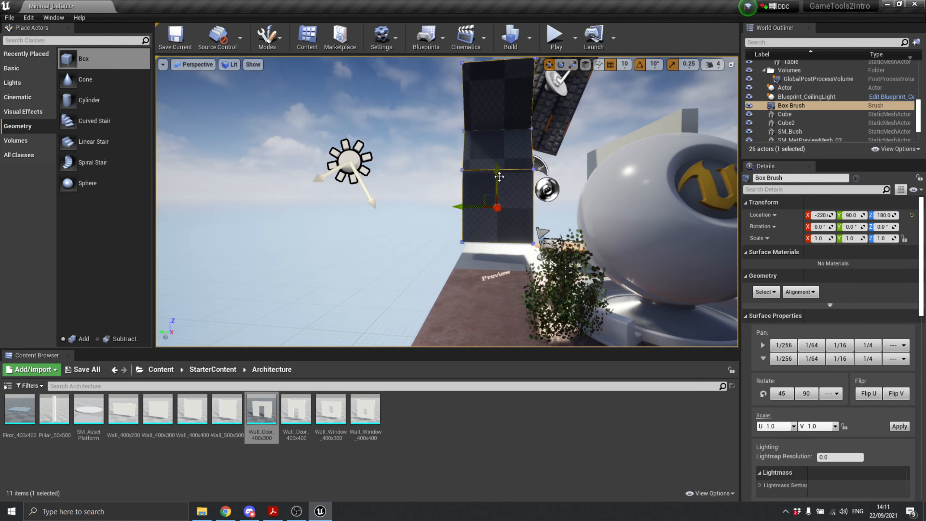